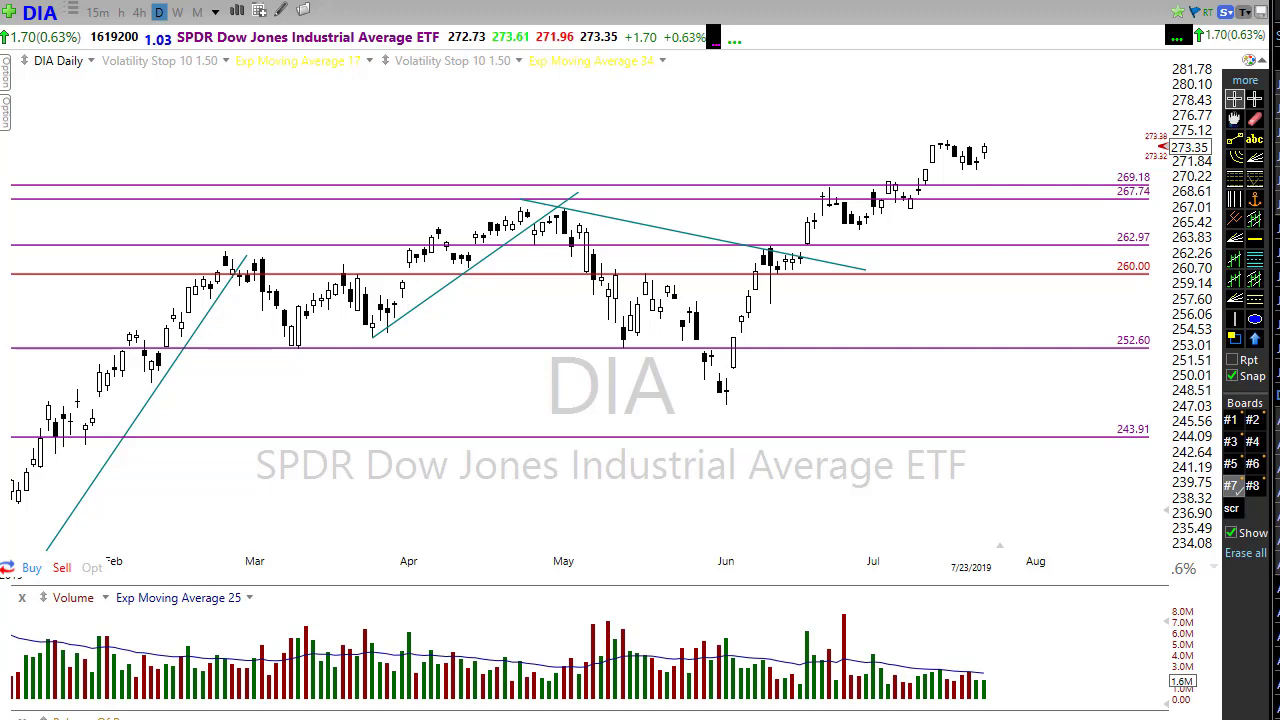
- Change the chart symbol to YETI
type("yeti")
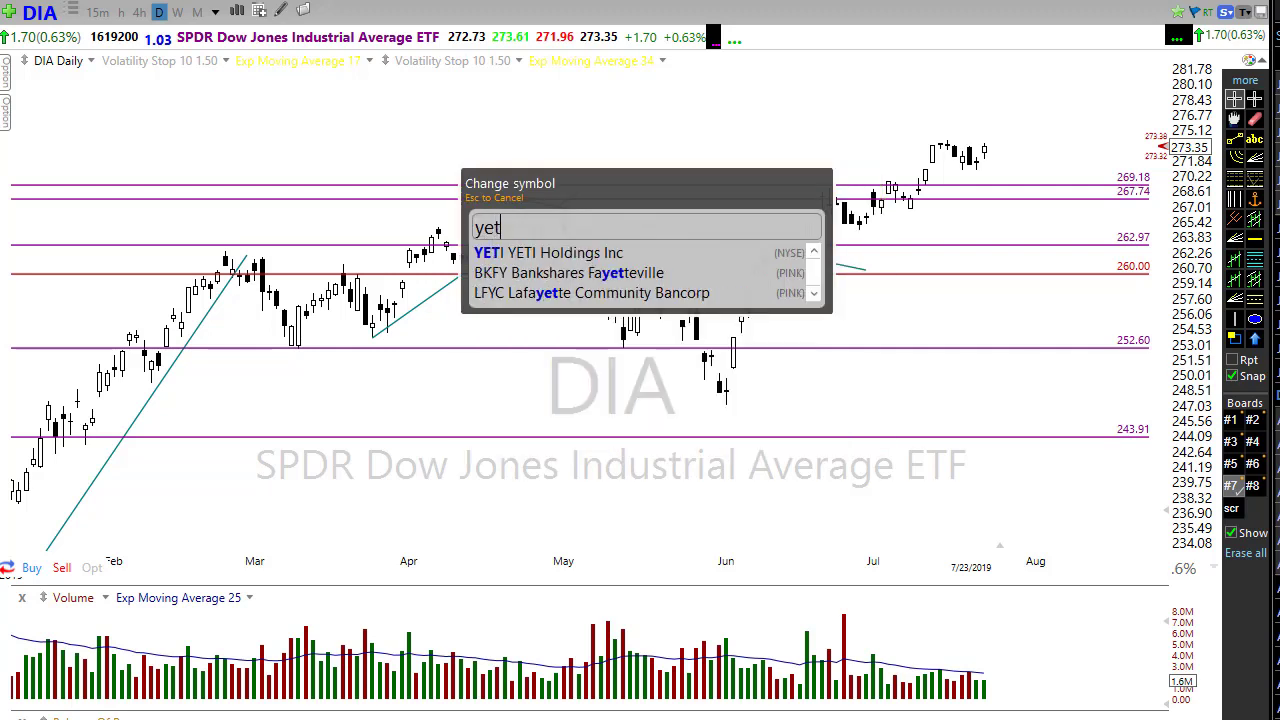
key("Return")
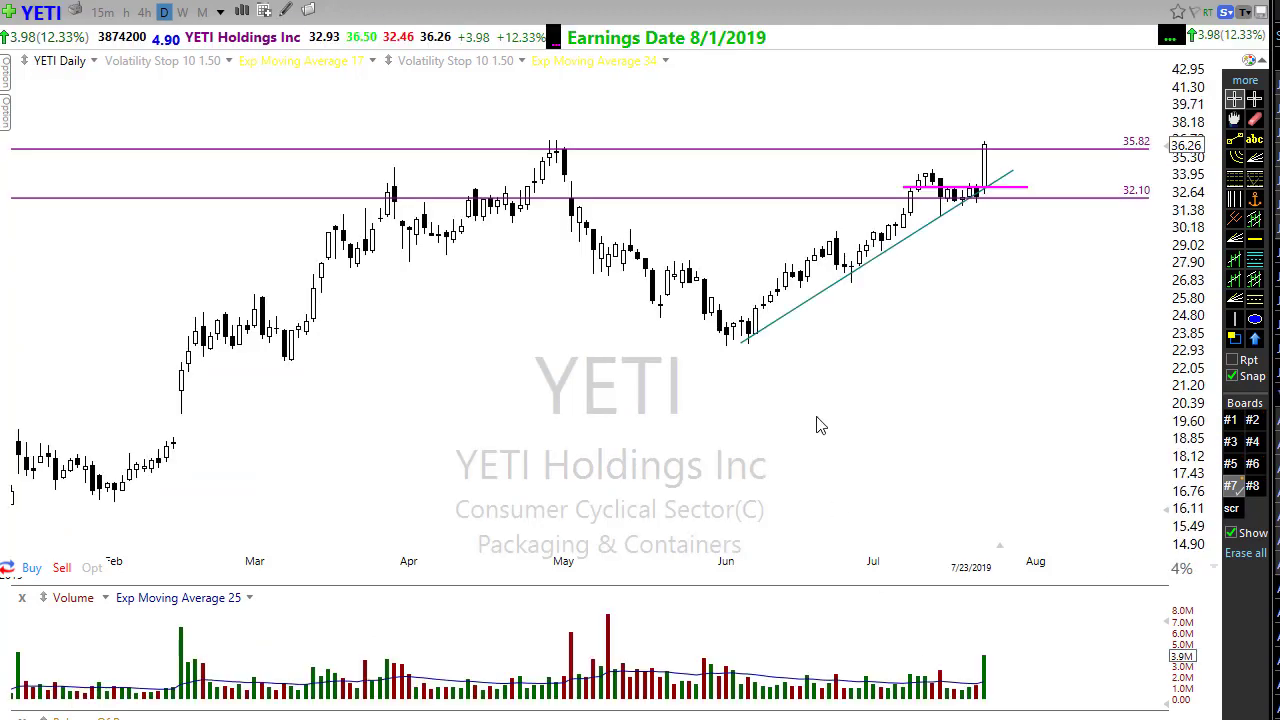
scroll(806, 471, "up", 2)
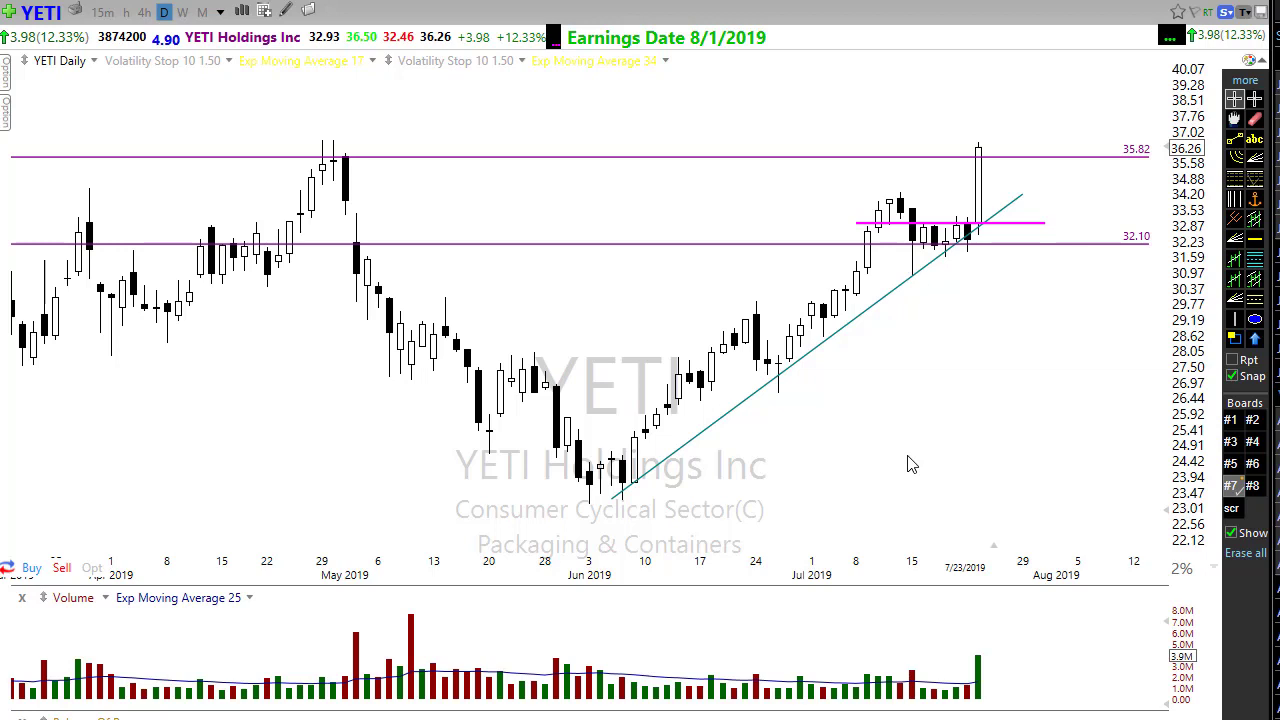
mouse_move(962, 239)
scroll(898, 487, "up", 1)
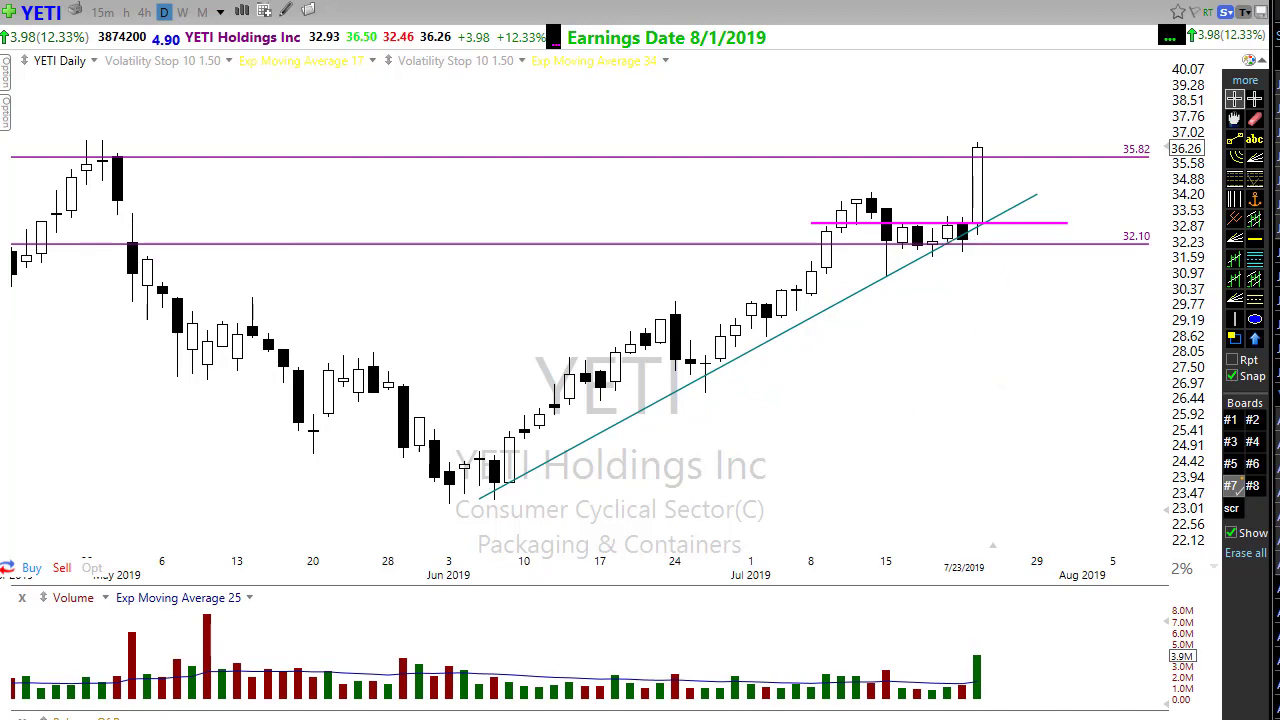
- Draw a short vertical mark beneath the mid-July pullback candles and undo it
left_click_drag(948, 296, 950, 250)
key("ctrl+z")
scroll(628, 472, "down", 2)
scroll(628, 472, "down", 2)
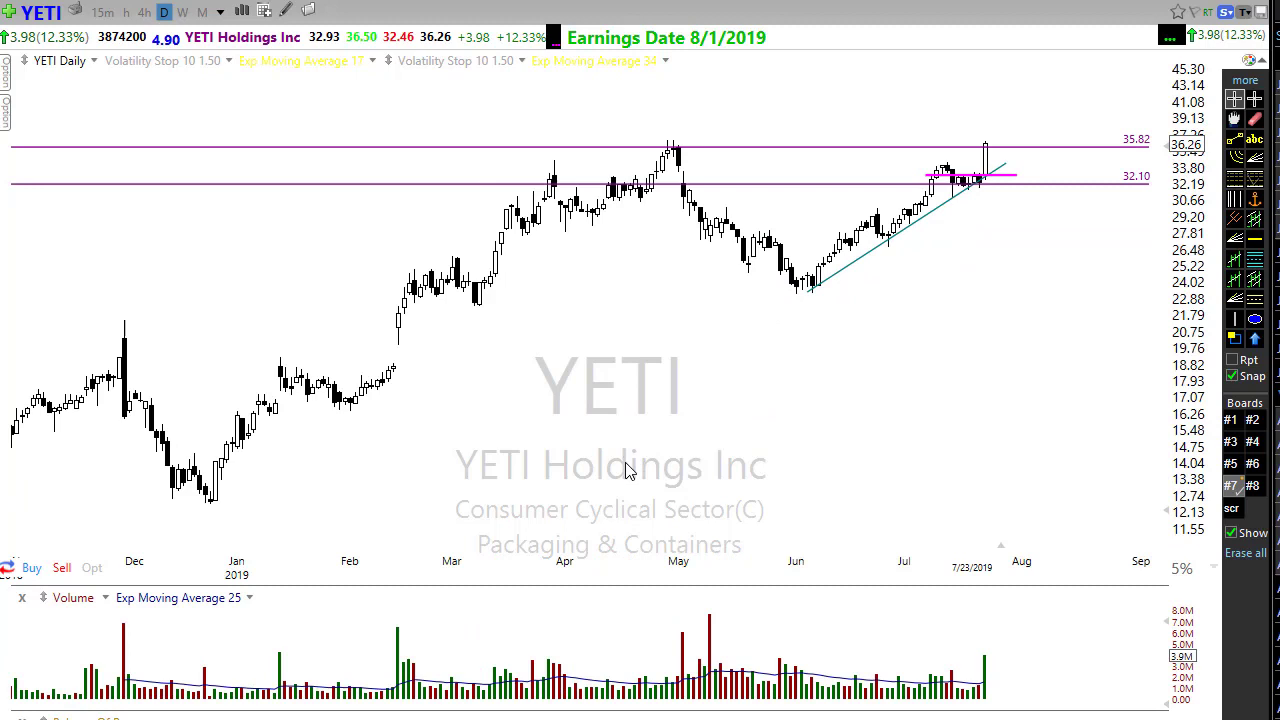
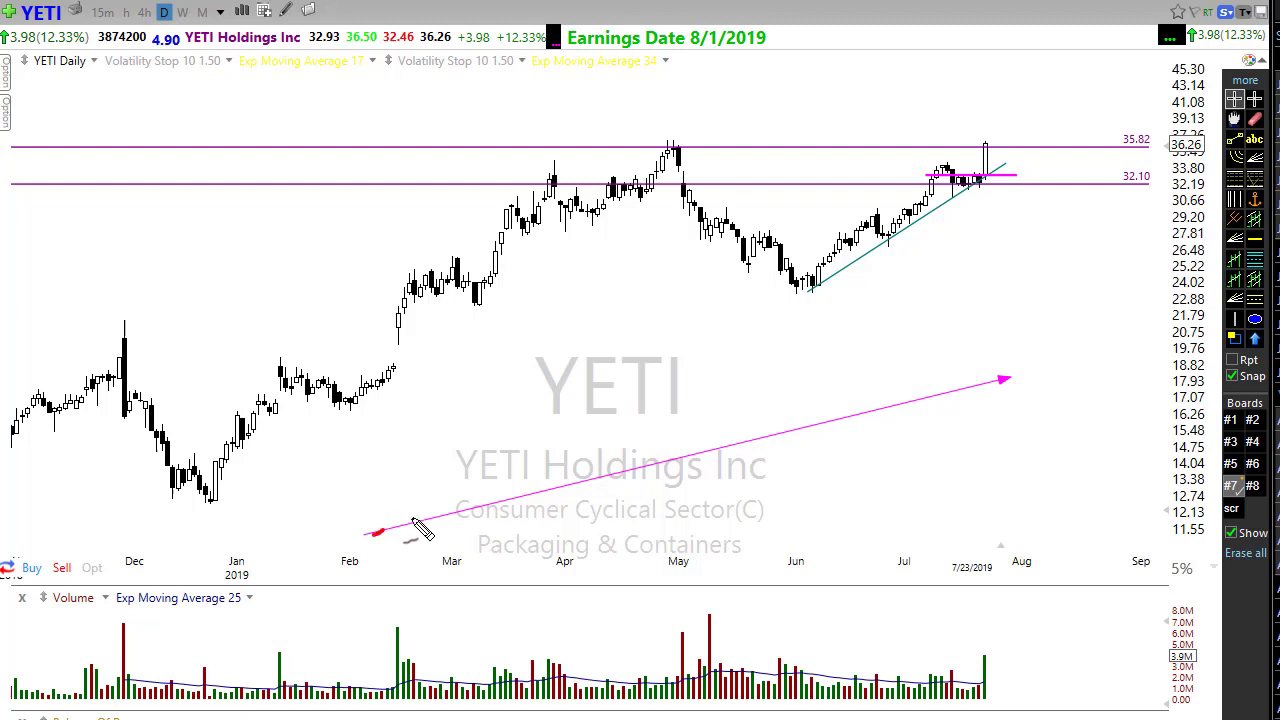
- Sketch a red peak-and-pullback curve along the rising arrow with a horizontal line through it, and clear the annotations
mouse_move(372, 534)
left_mouse_down()
mouse_move(464, 487)
mouse_move(505, 504)
left_mouse_up()
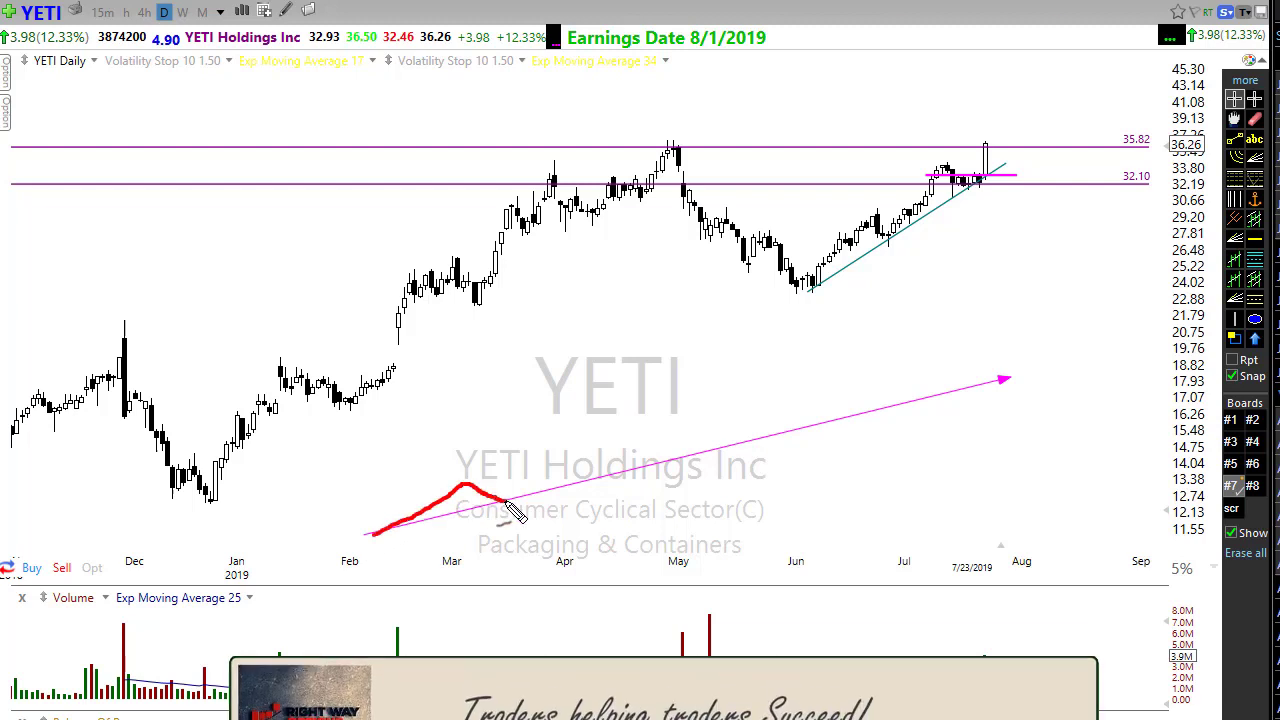
left_click_drag(378, 518, 575, 520)
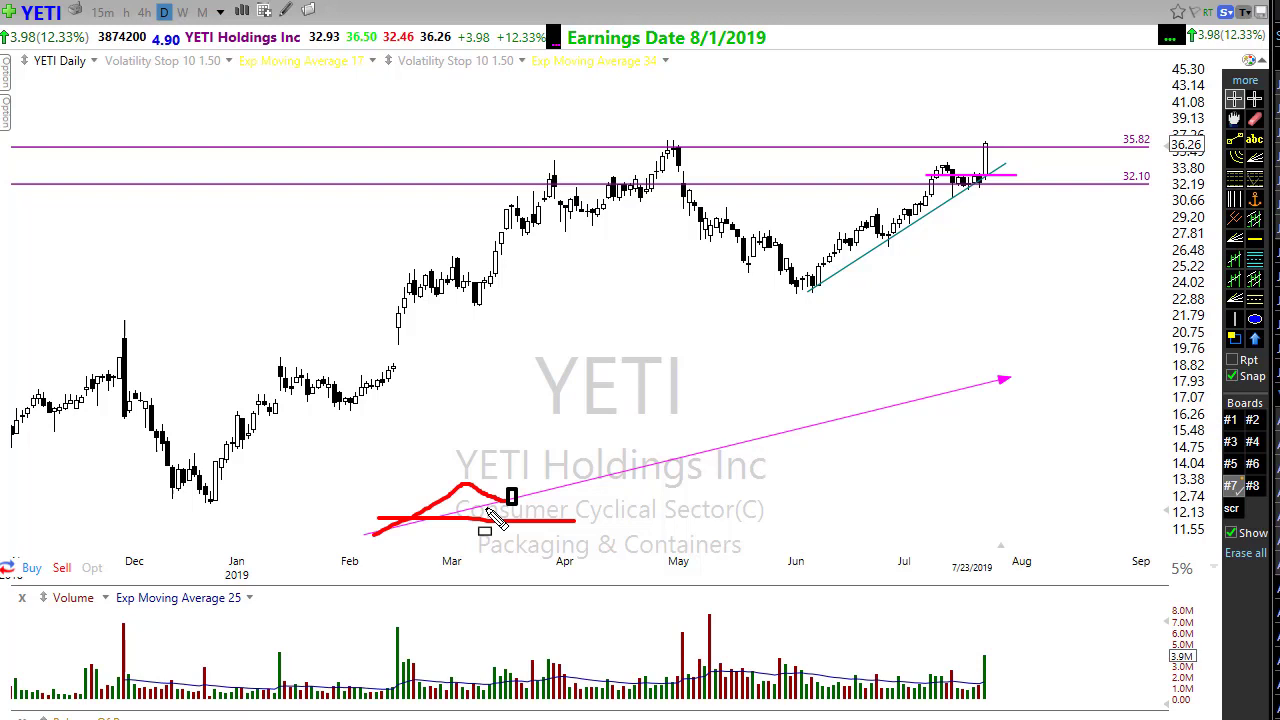
key("Escape")
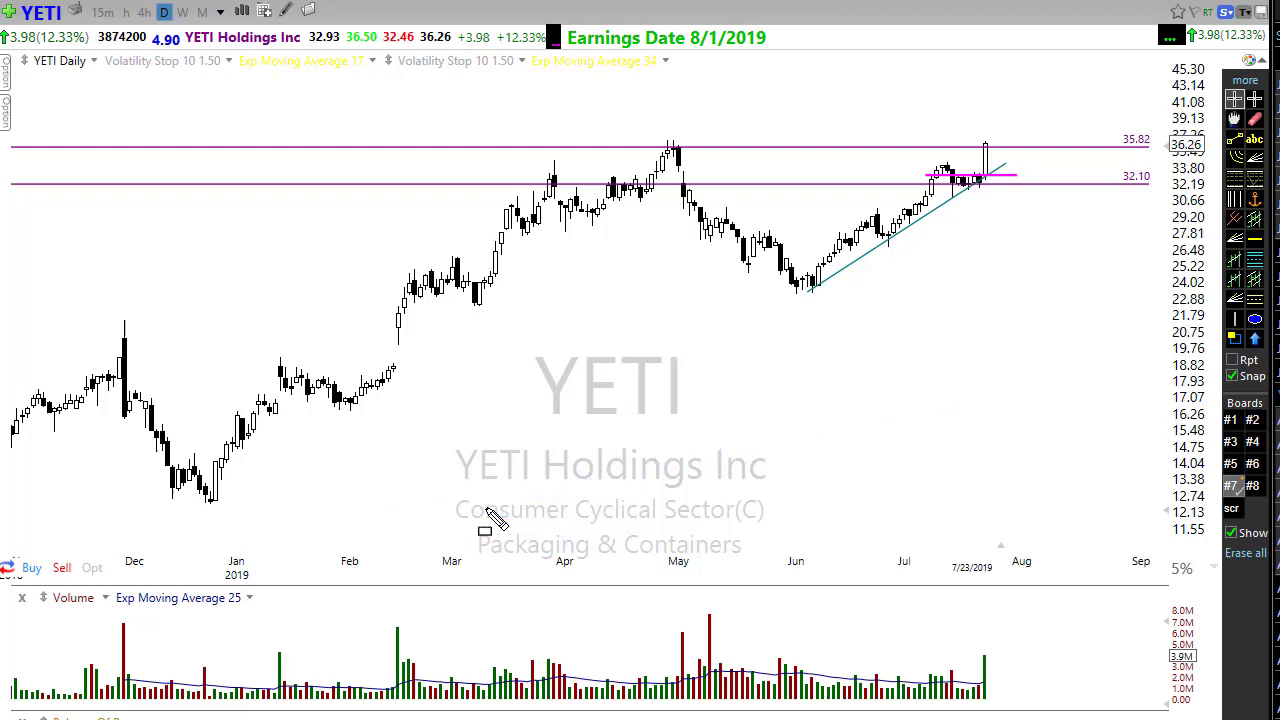
- Draw a falling arrow along the May decline and arrows along the June rebound and its sideways move
scroll(725, 400, "up", 3)
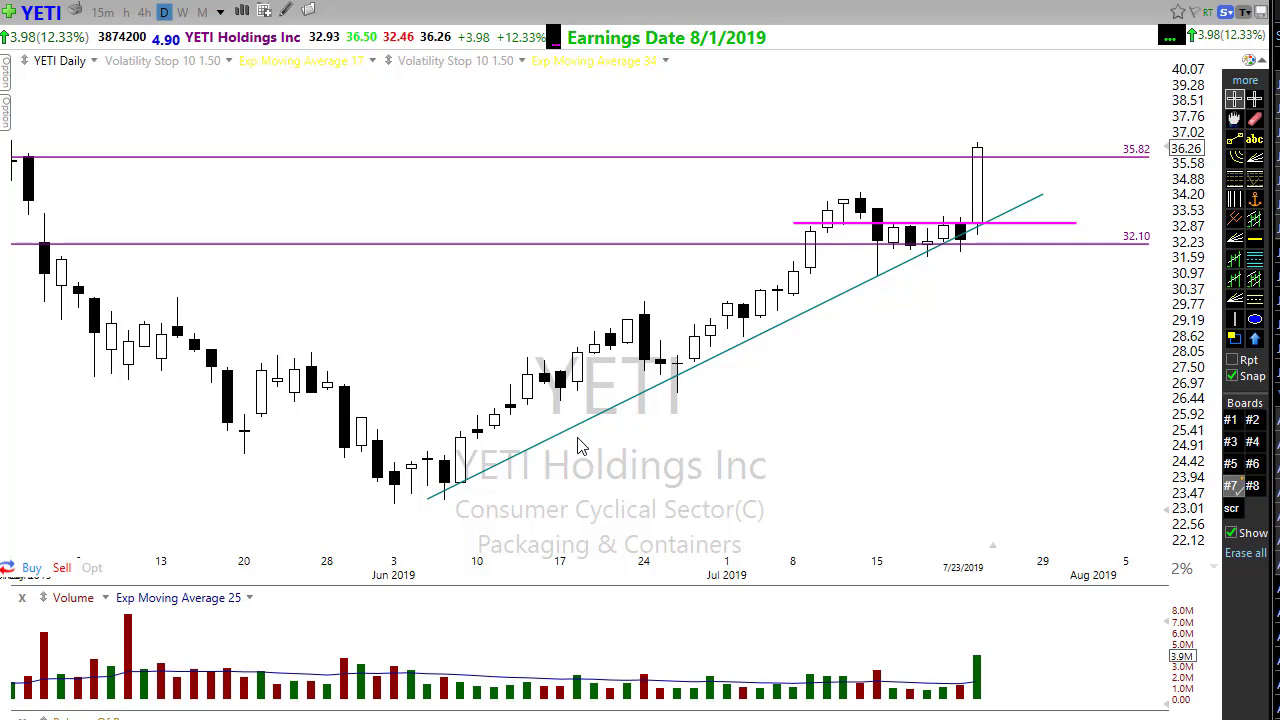
scroll(645, 448, "down", 2)
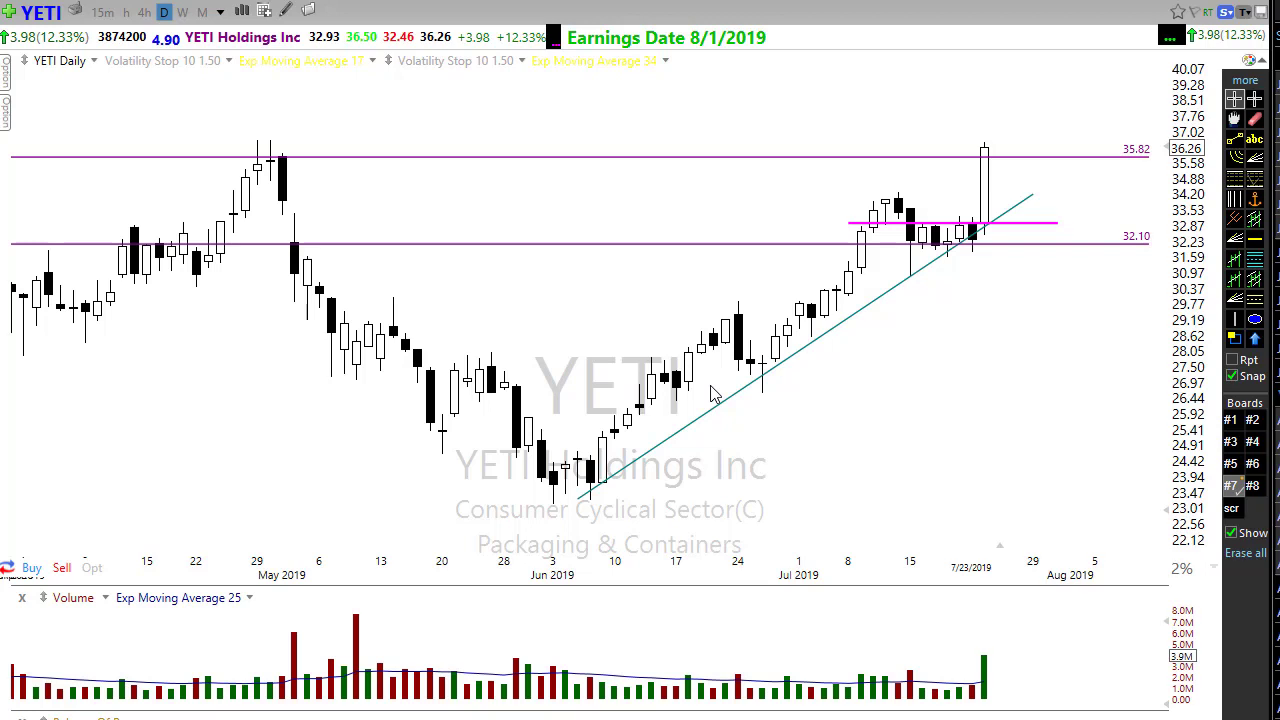
scroll(766, 437, "up", 1)
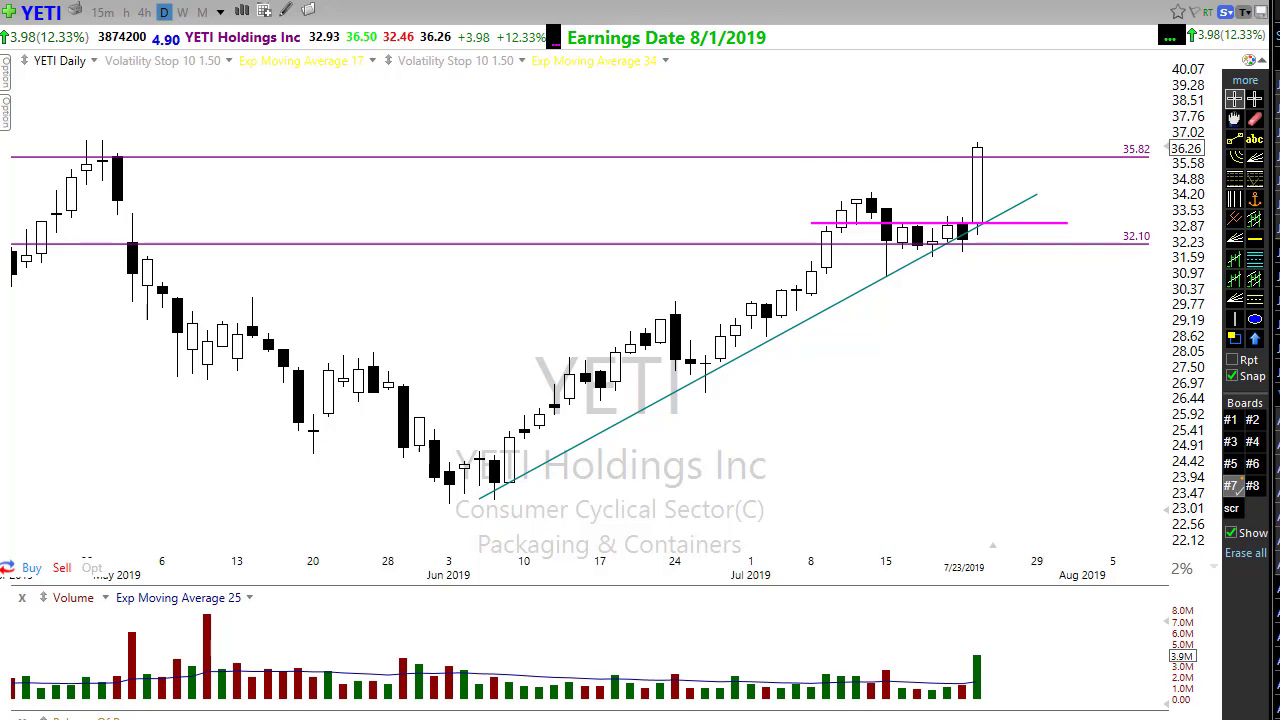
left_click_drag(163, 264, 576, 468)
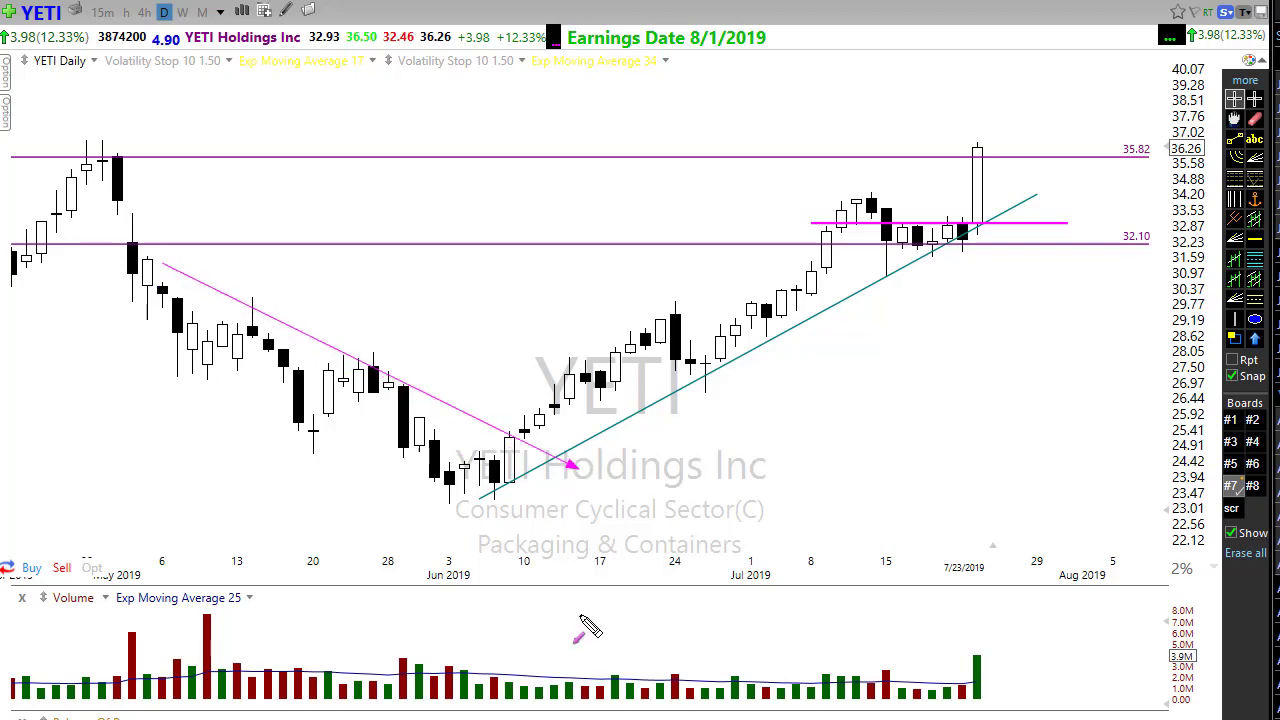
mouse_move(476, 500)
left_mouse_down()
mouse_move(552, 385)
mouse_move(726, 386)
left_mouse_up()
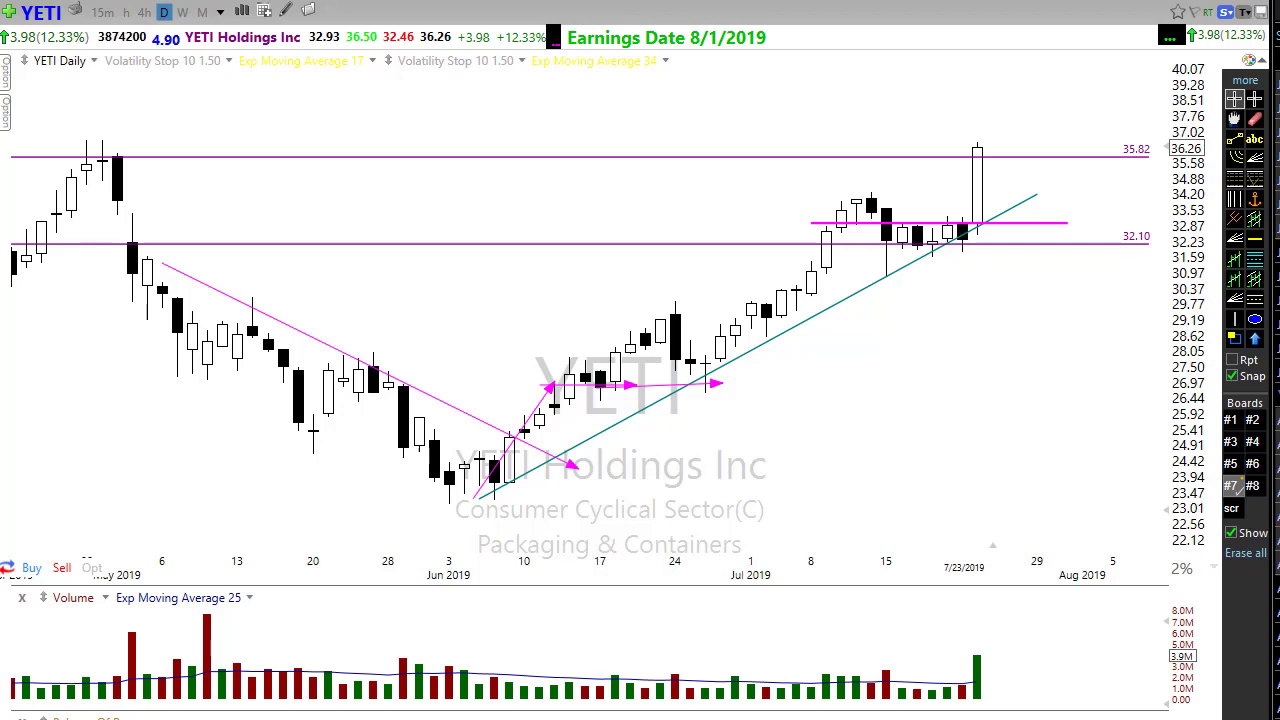
- Circle in red the successive candle groups down the May decline and the early-June reversal at the bottom
left_click_drag(244, 290, 258, 300)
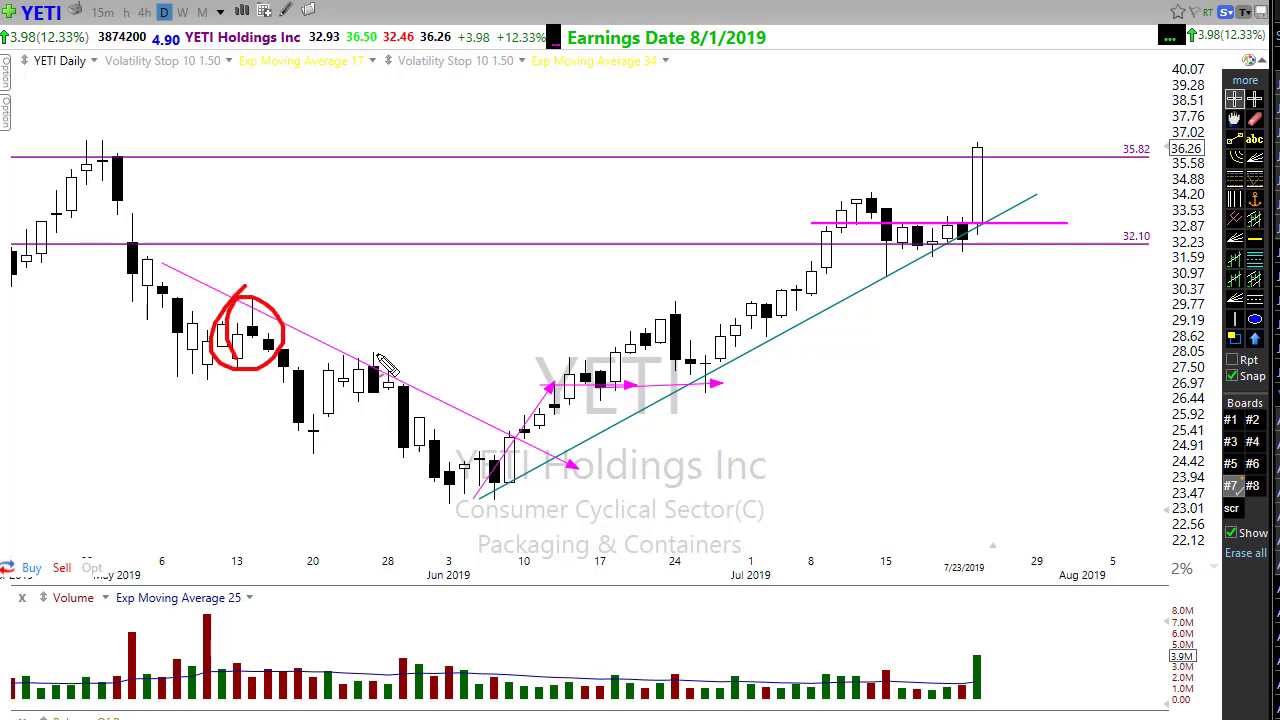
left_click_drag(376, 356, 418, 450)
mouse_move(433, 470)
left_mouse_down()
mouse_move(445, 508)
mouse_move(470, 480)
left_mouse_up()
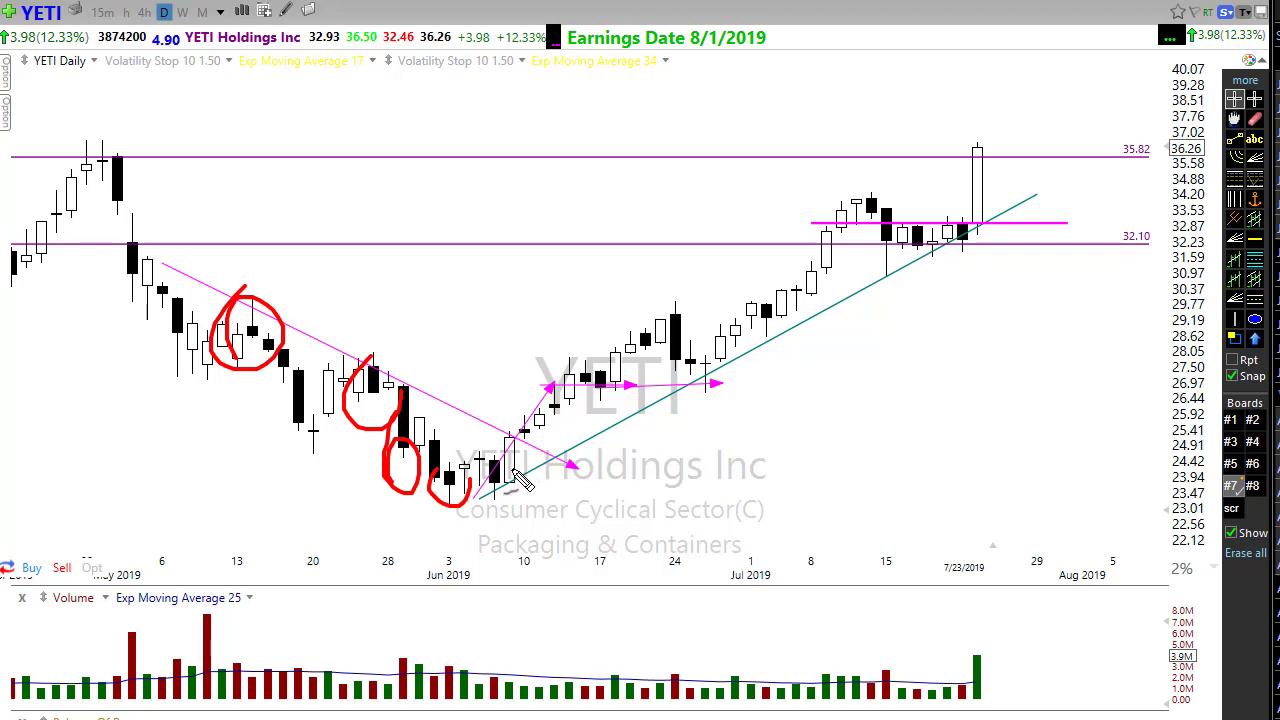
mouse_move(514, 480)
left_mouse_down()
mouse_move(540, 500)
mouse_move(505, 465)
left_mouse_up()
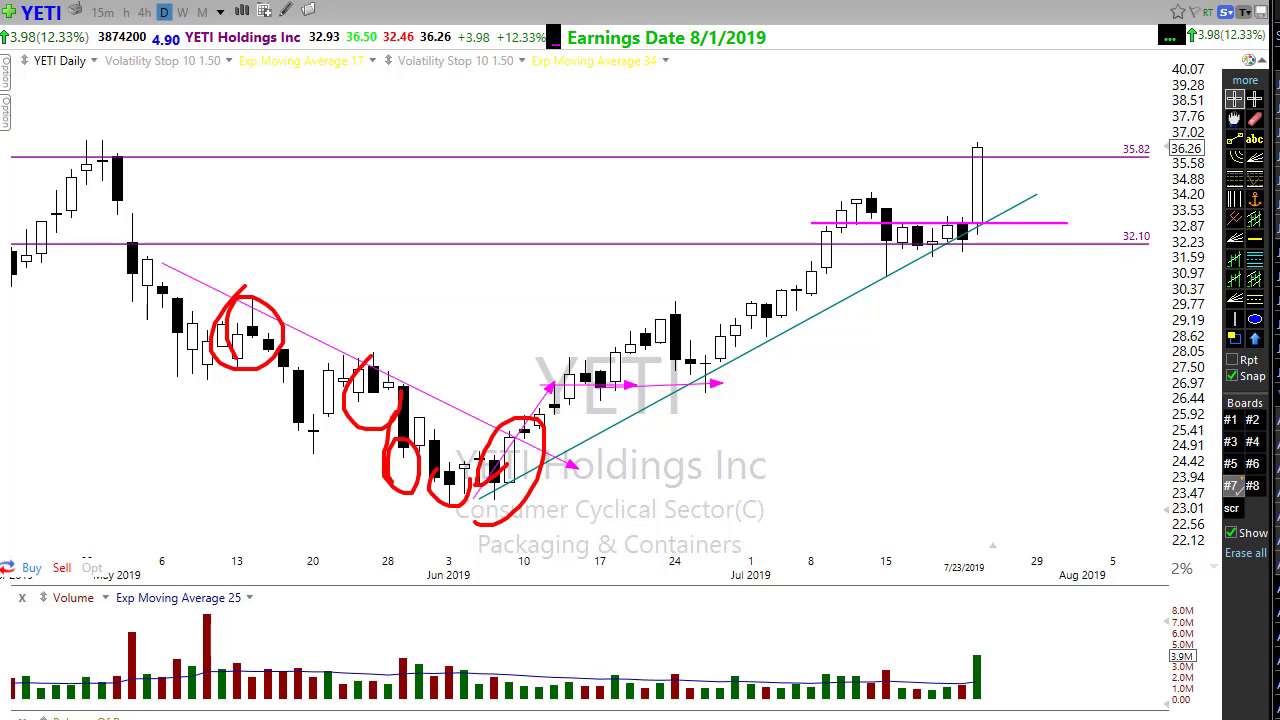
- Point an arrow at the mid-June pullback candles and cross out the circled early-June reversal in red
left_click_drag(650, 465, 620, 392)
left_click_drag(543, 419, 493, 490)
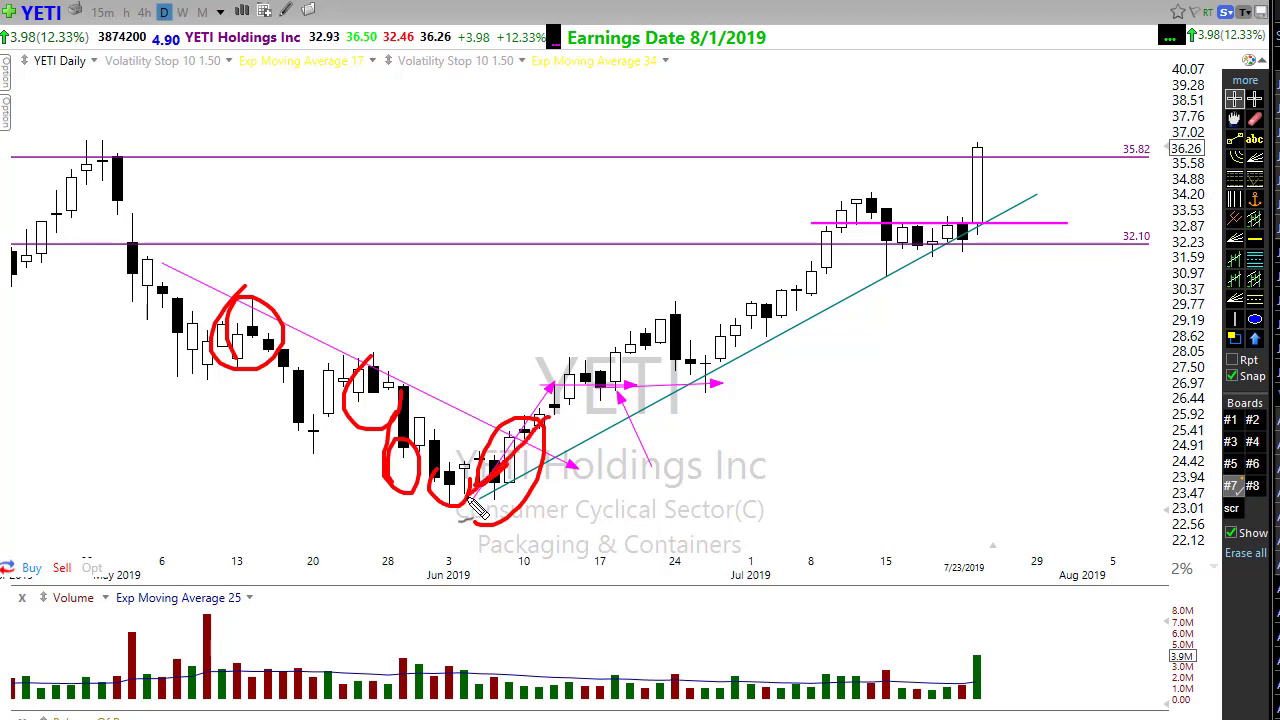
left_click_drag(497, 402, 550, 497)
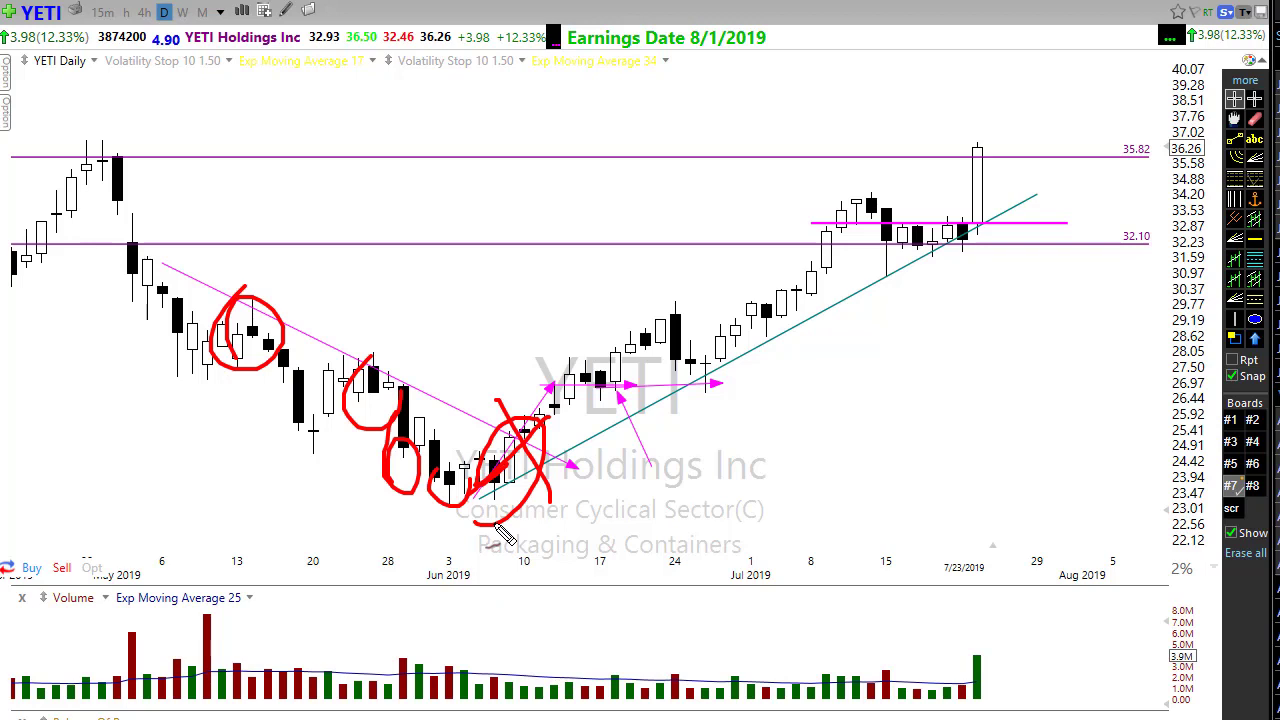
left_click_drag(497, 526, 511, 506)
- Sketch a rounded-bottom curve with an arrowhead under the late-May to June candles, and clear all annotations
left_click_drag(320, 447, 697, 428)
mouse_move(622, 441)
left_mouse_down()
mouse_move(700, 418)
mouse_move(704, 532)
left_mouse_up()
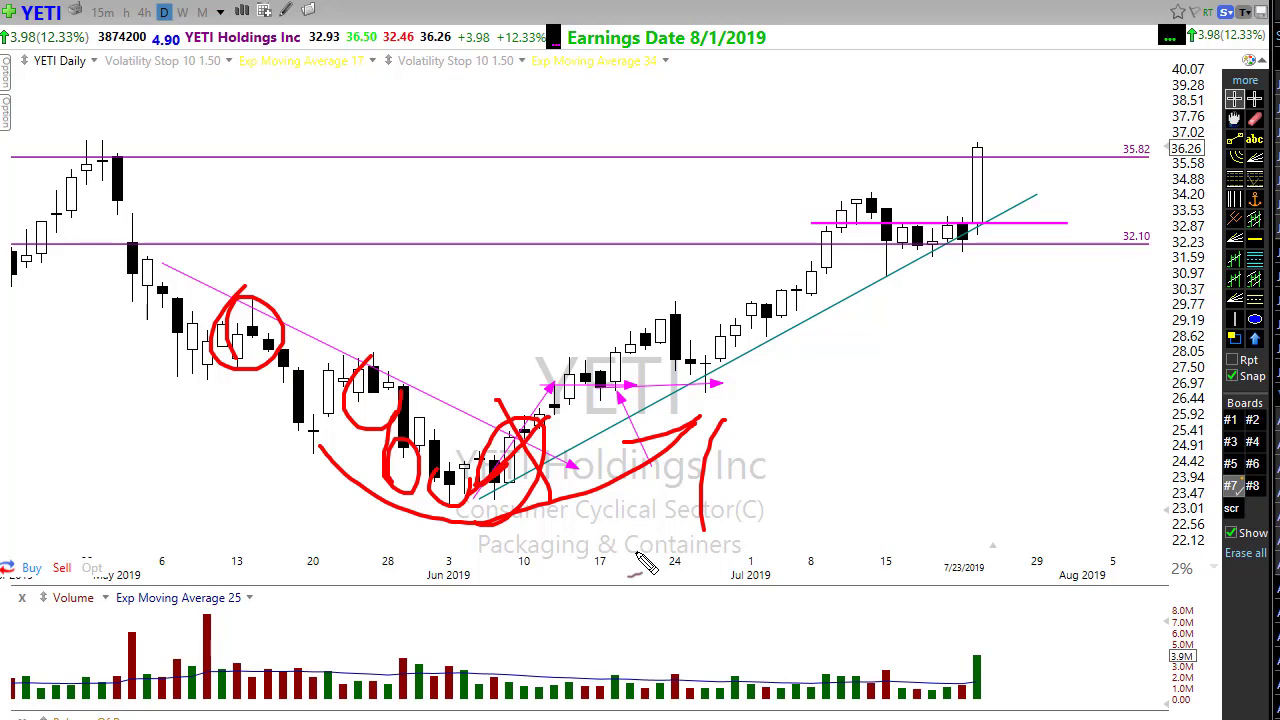
key("Escape")
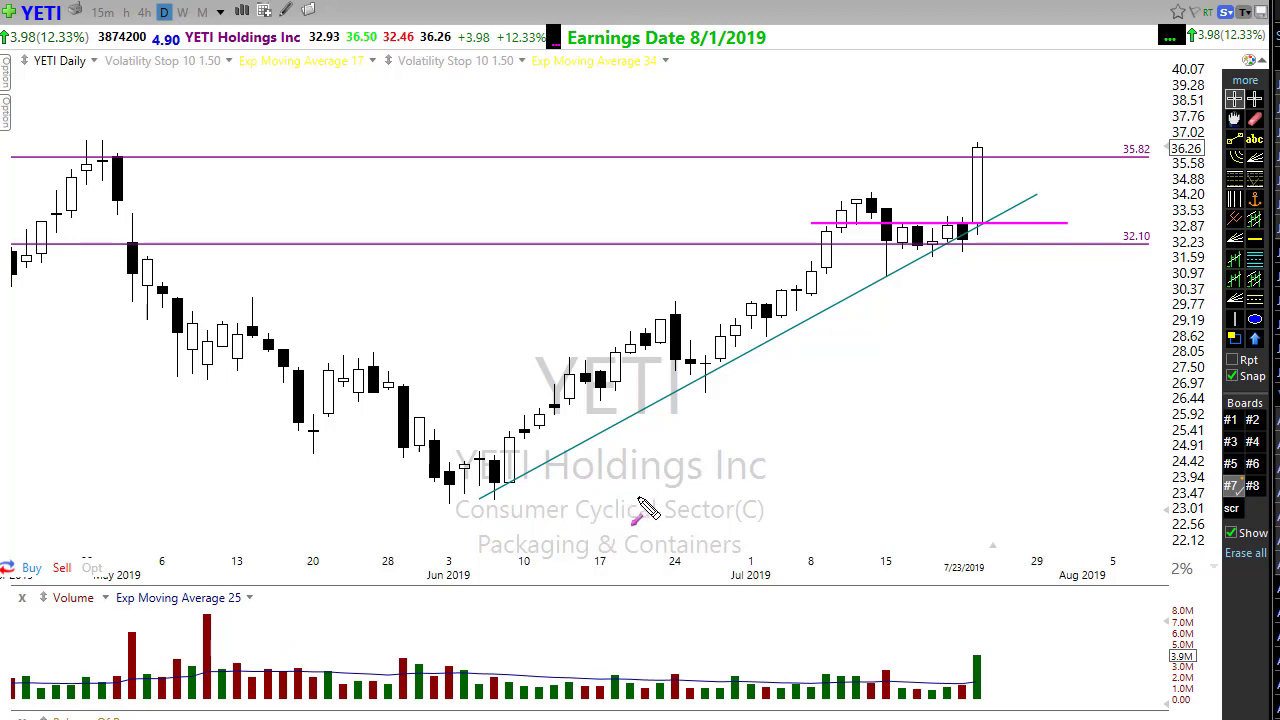
- Sketch a decline, rebound, sideways and breakout arrow pattern below the trendline, circle the breakout point, and clear the sketch
mouse_move(607, 462)
left_mouse_down()
mouse_move(705, 533)
mouse_move(760, 483)
left_mouse_up()
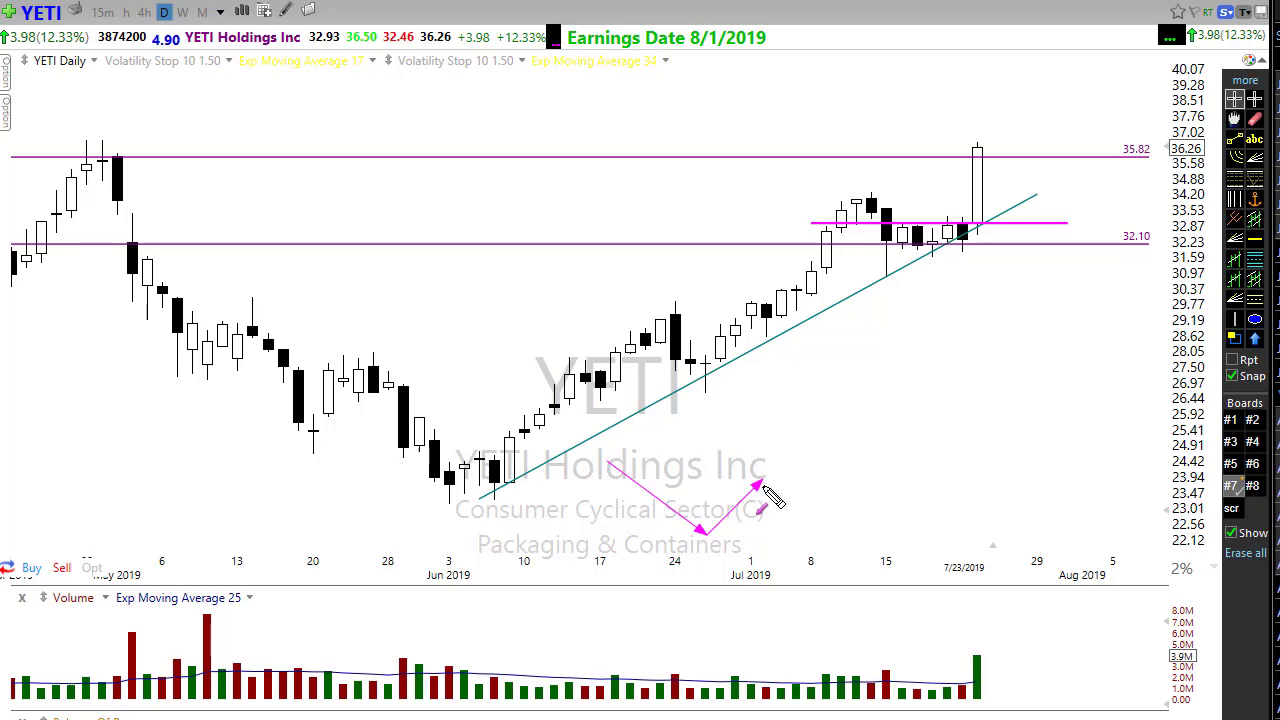
mouse_move(762, 489)
left_mouse_down()
mouse_move(820, 522)
mouse_move(838, 490)
left_mouse_up()
left_click_drag(838, 490, 855, 462)
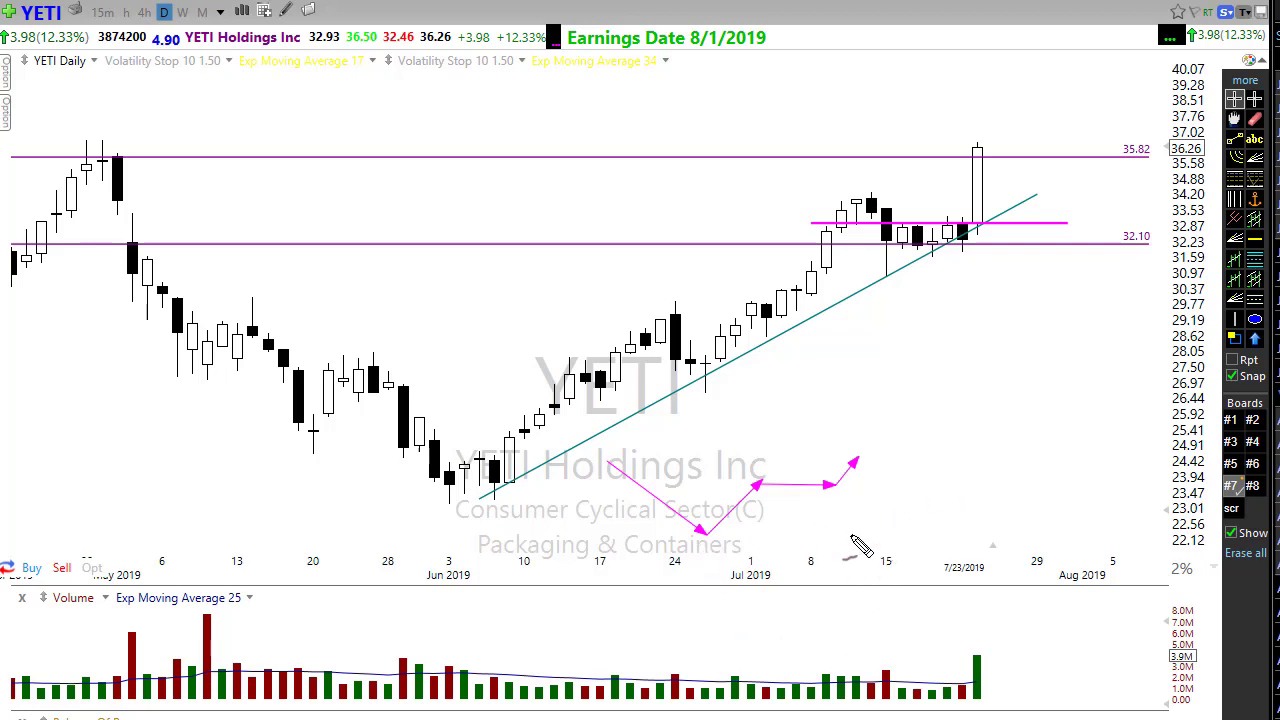
mouse_move(846, 498)
left_mouse_down()
mouse_move(830, 514)
mouse_move(840, 484)
left_mouse_up()
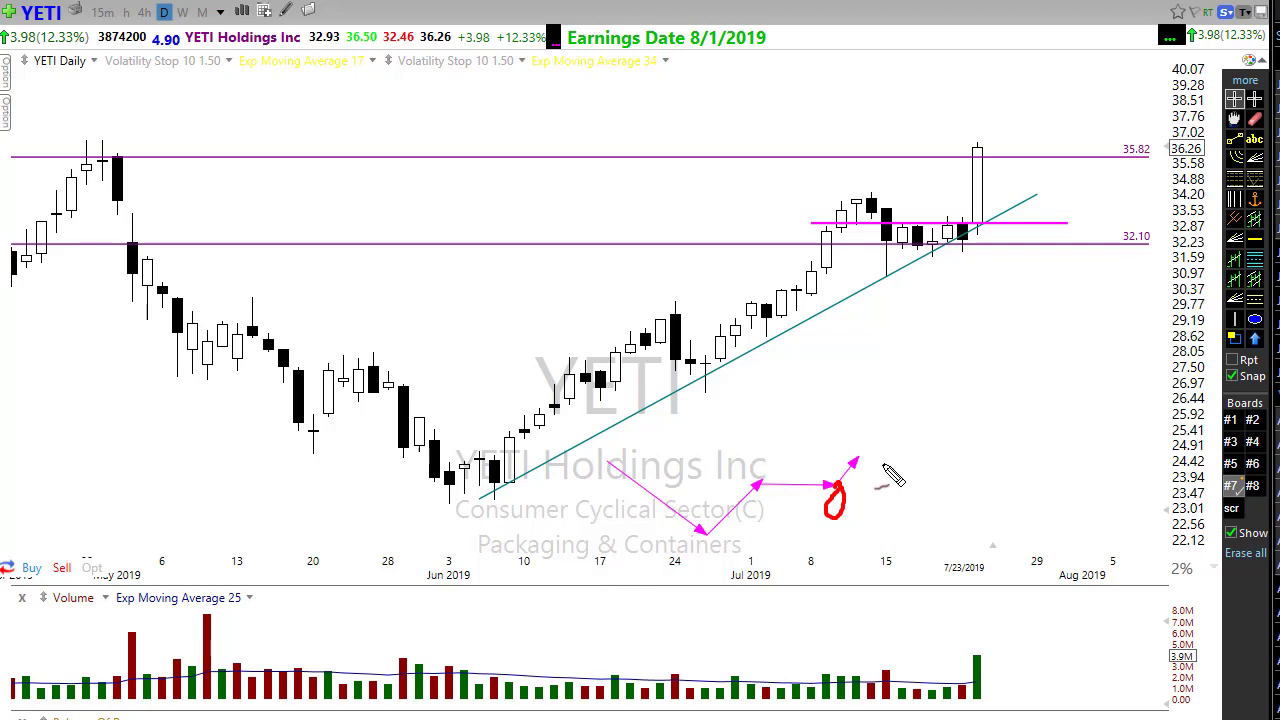
key("Escape")
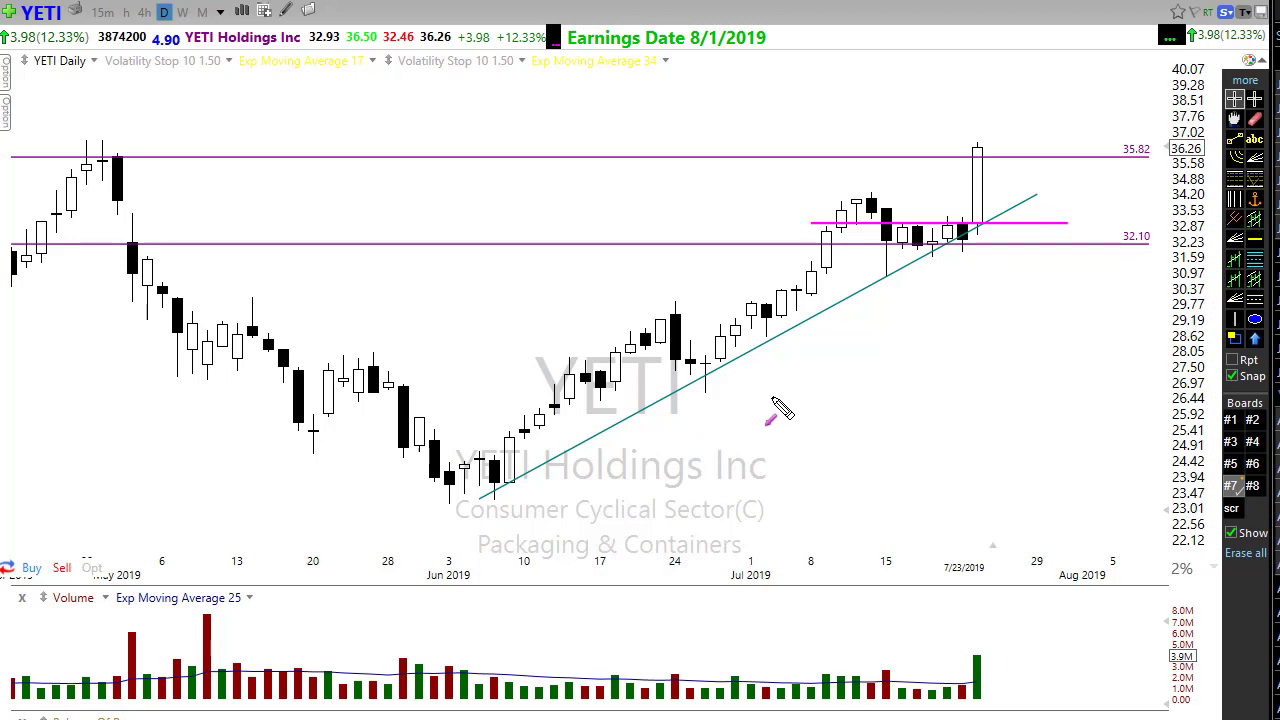
- Sketch a decline through a horizontal level with alternative rebound and higher-low arrows below the trendline, and clear the sketch
mouse_move(780, 383)
left_mouse_down()
mouse_move(848, 462)
mouse_move(874, 442)
left_mouse_up()
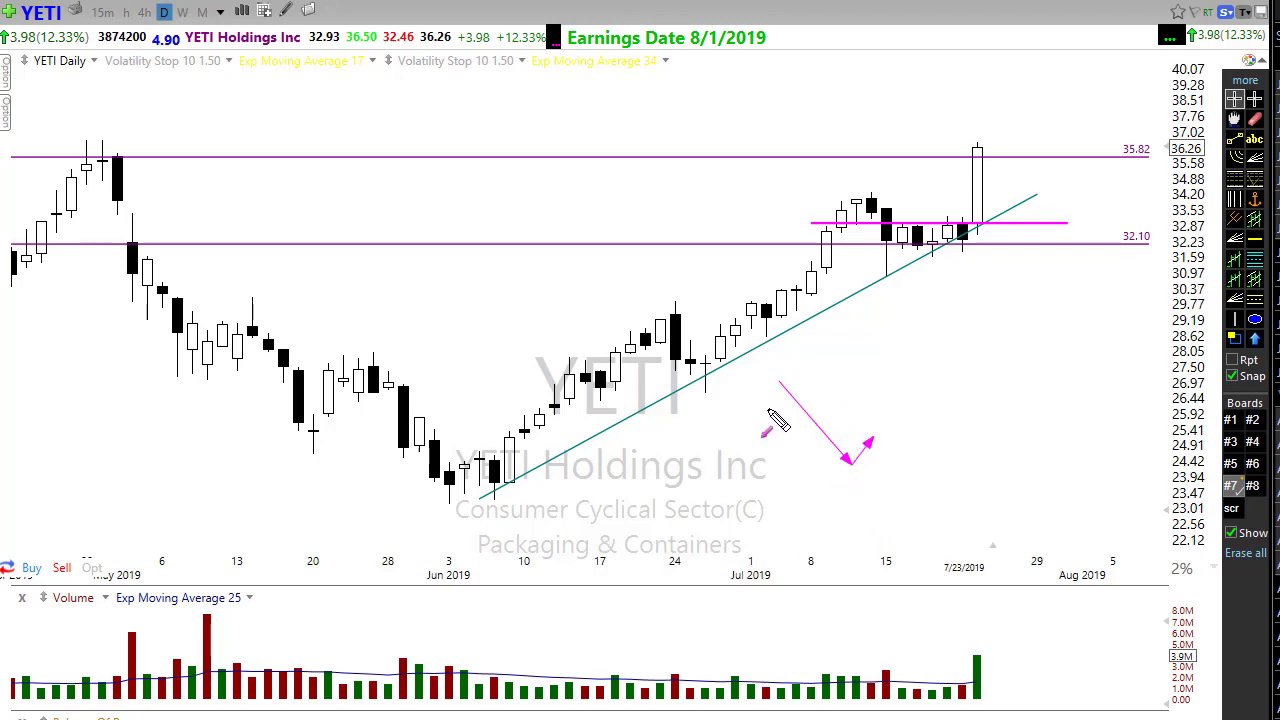
left_click_drag(677, 417, 965, 421)
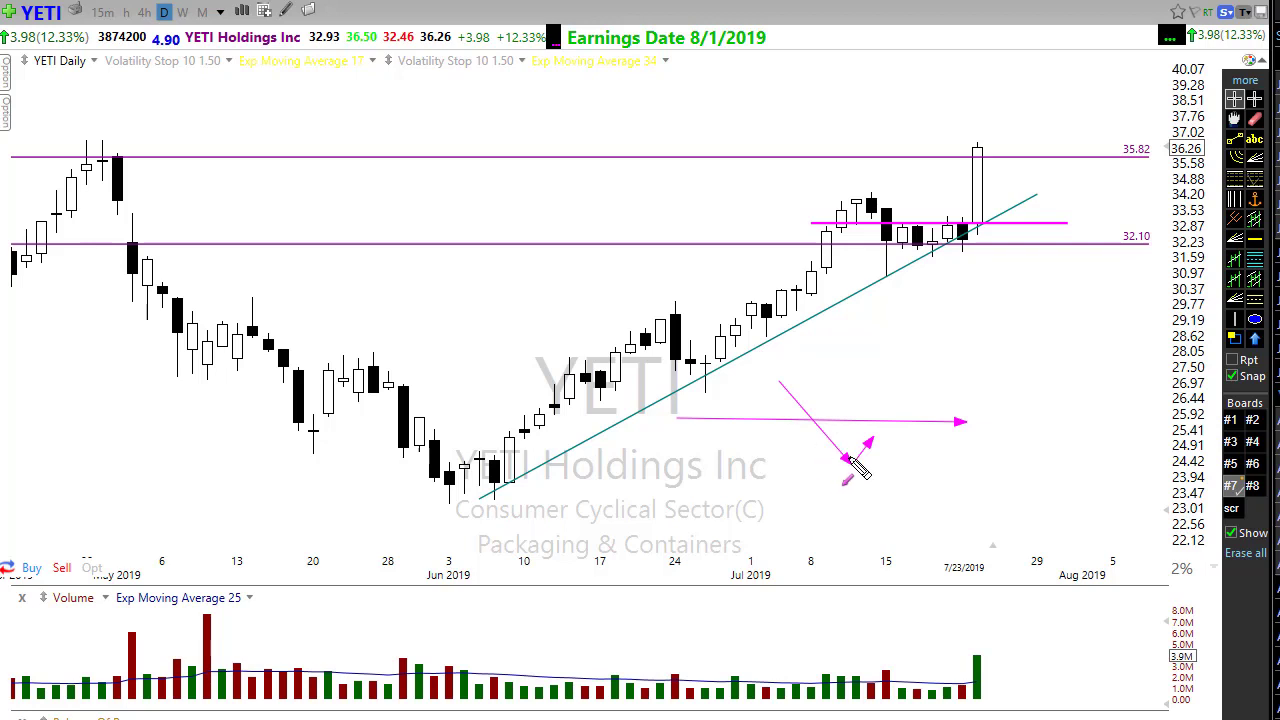
mouse_move(866, 443)
left_mouse_down()
mouse_move(921, 408)
mouse_move(944, 421)
left_mouse_up()
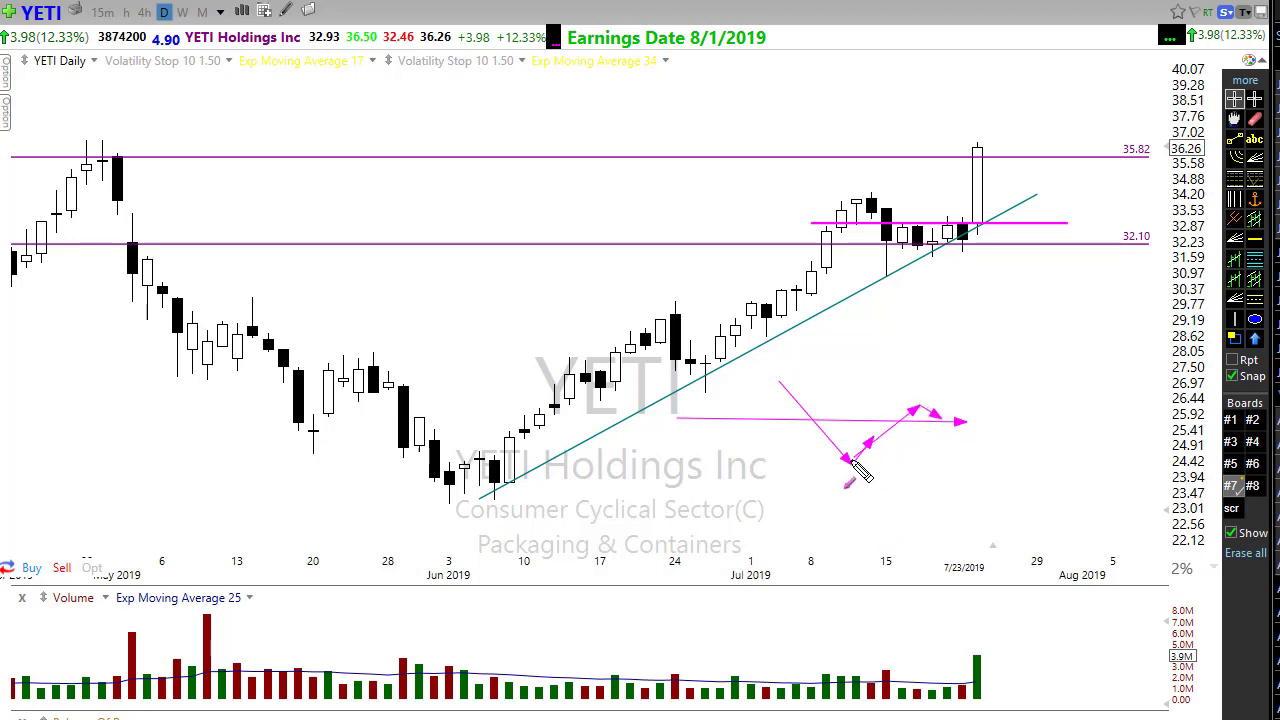
mouse_move(855, 459)
left_mouse_down()
mouse_move(915, 428)
mouse_move(970, 452)
mouse_move(1012, 404)
left_mouse_up()
left_click_drag(852, 468, 1062, 432)
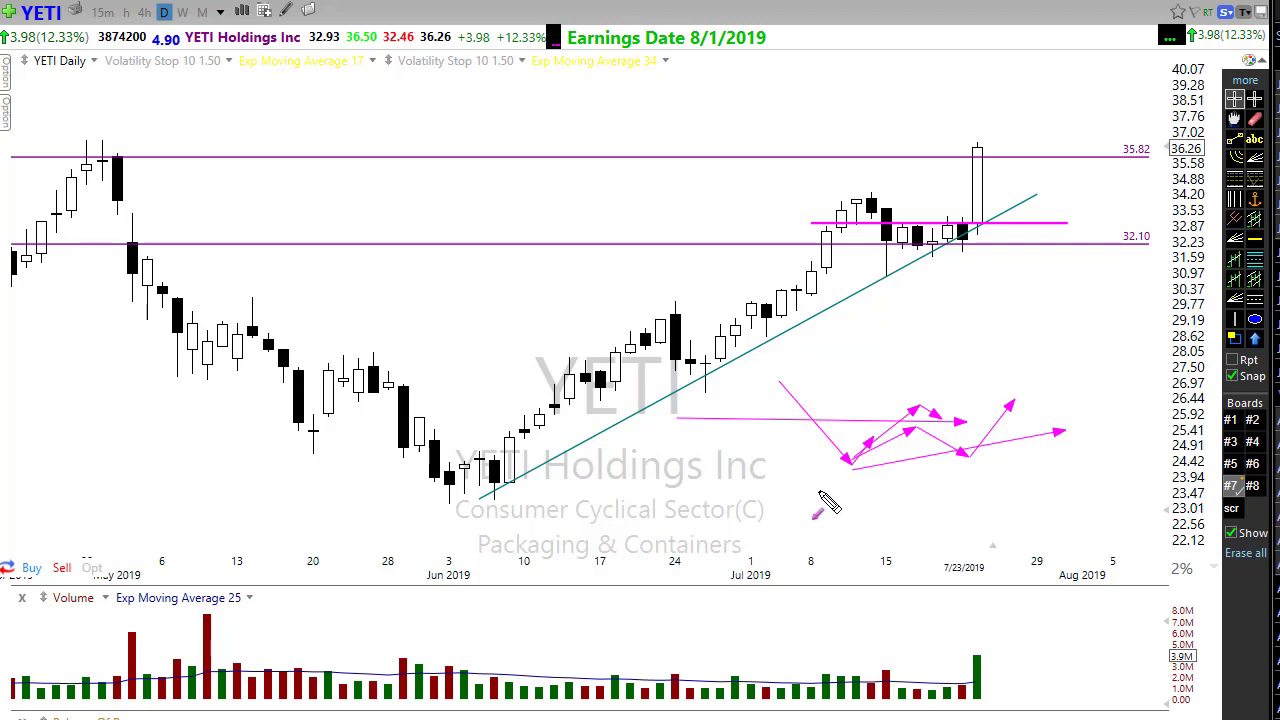
key("Escape")
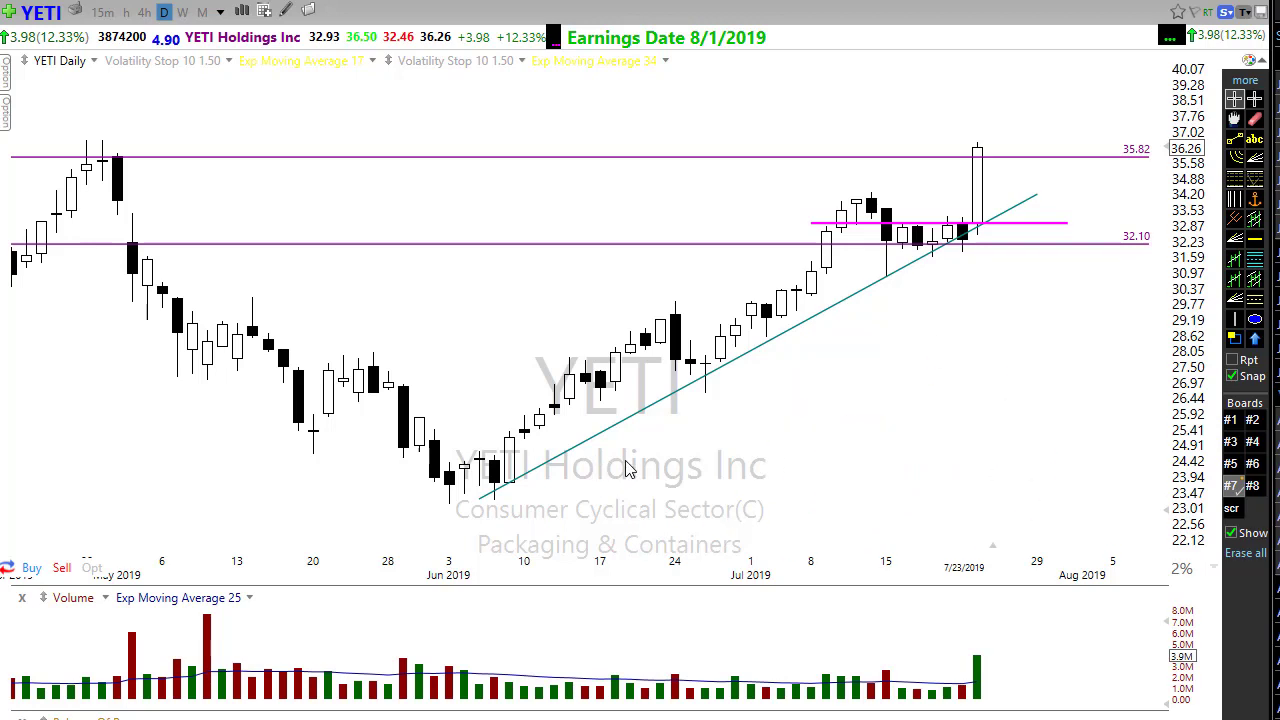
- Trace the March price swings with arrows, point at the early-April candles, and draw a horizontal arrow at the mid-March high
scroll(628, 470, "down", 3)
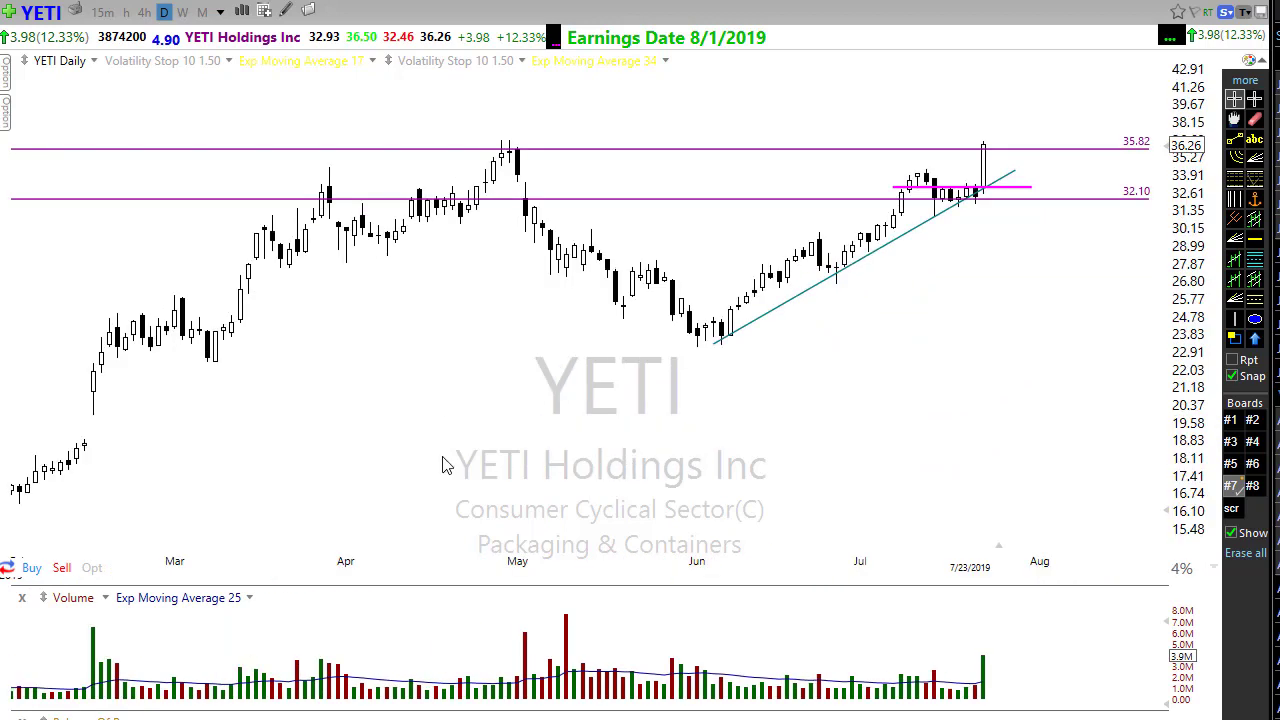
scroll(403, 466, "up", 1)
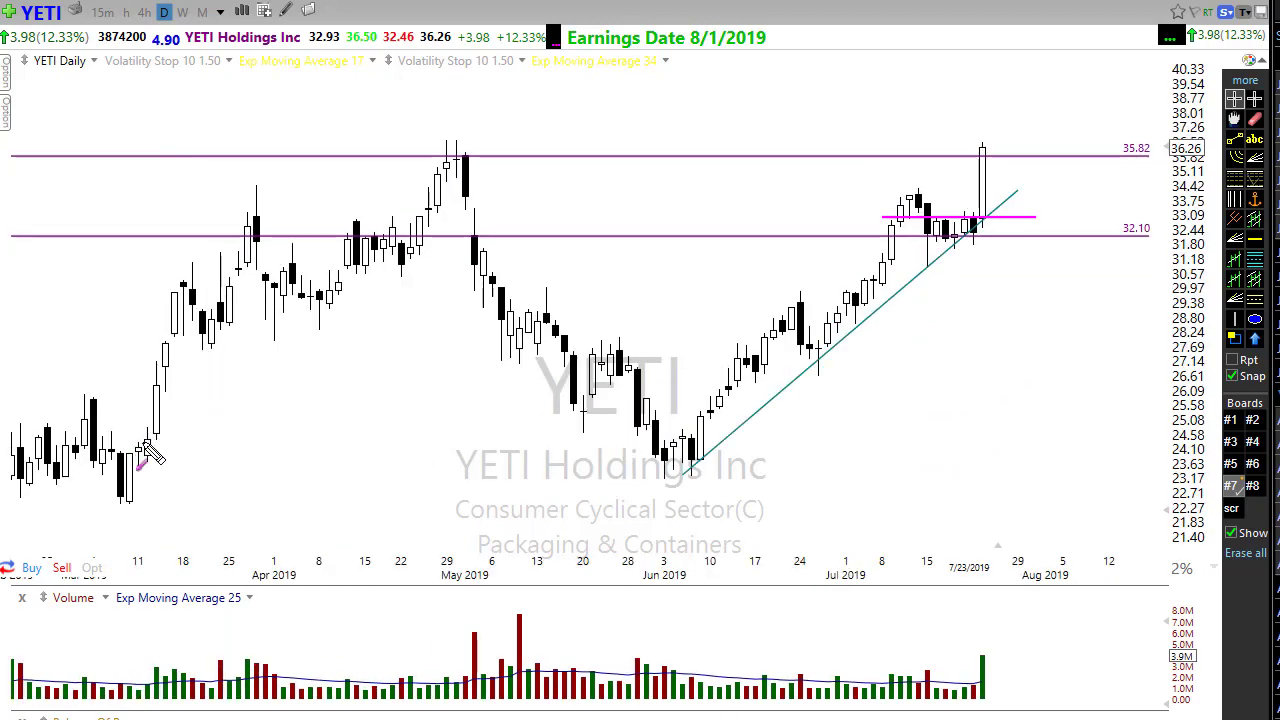
mouse_move(148, 452)
left_mouse_down()
mouse_move(185, 325)
mouse_move(240, 295)
mouse_move(252, 245)
mouse_move(278, 318)
left_mouse_up()
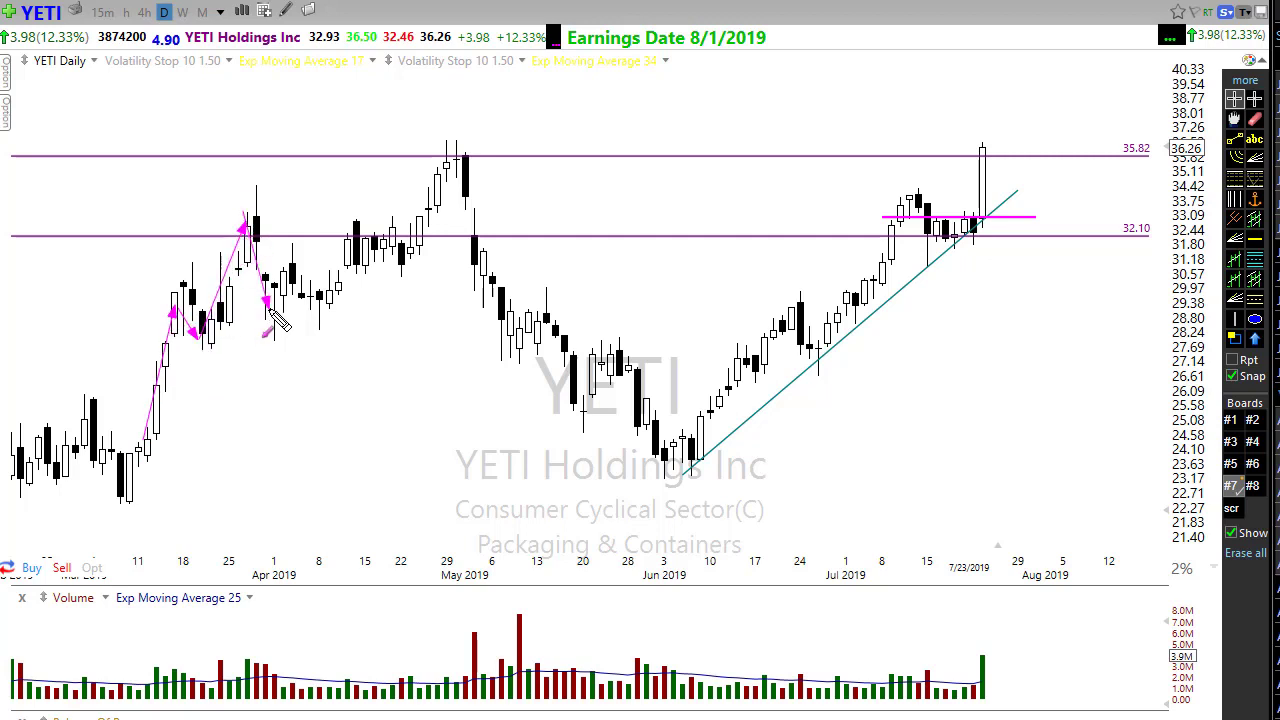
mouse_move(368, 400)
left_mouse_down()
mouse_move(287, 293)
mouse_move(290, 305)
left_mouse_up()
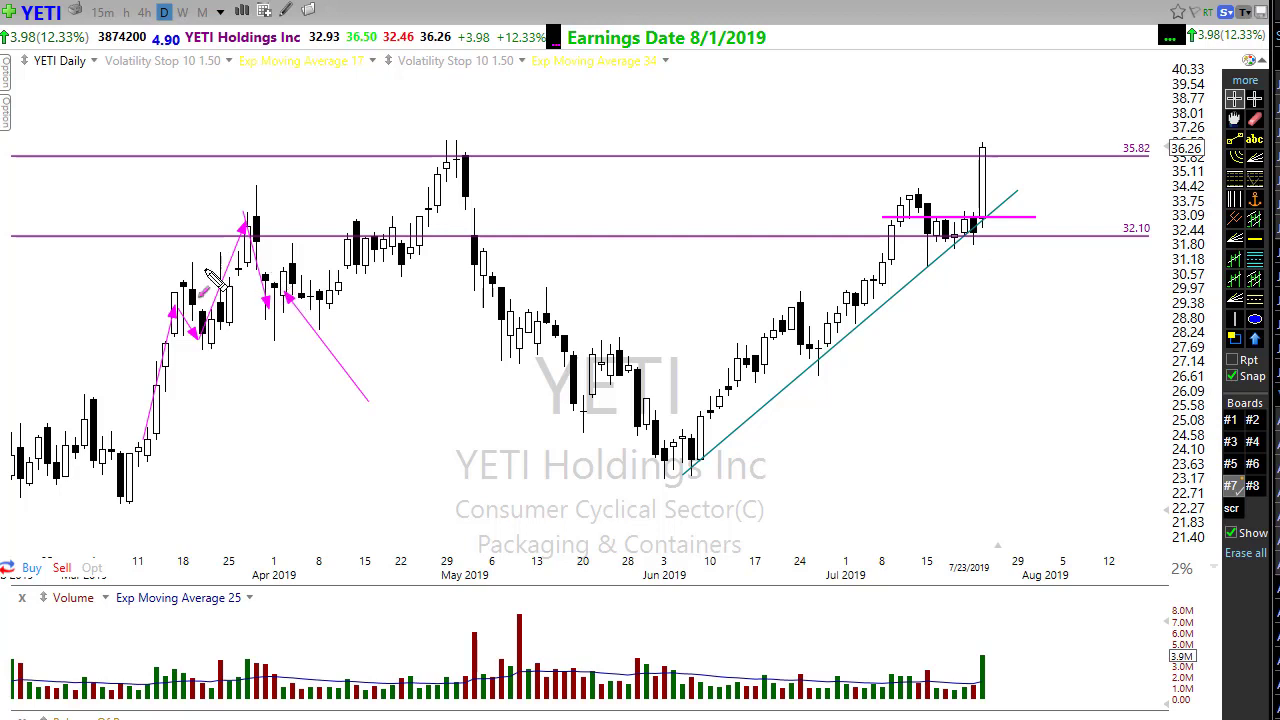
mouse_move(175, 268)
left_mouse_down()
mouse_move(282, 256)
mouse_move(428, 278)
left_mouse_up()
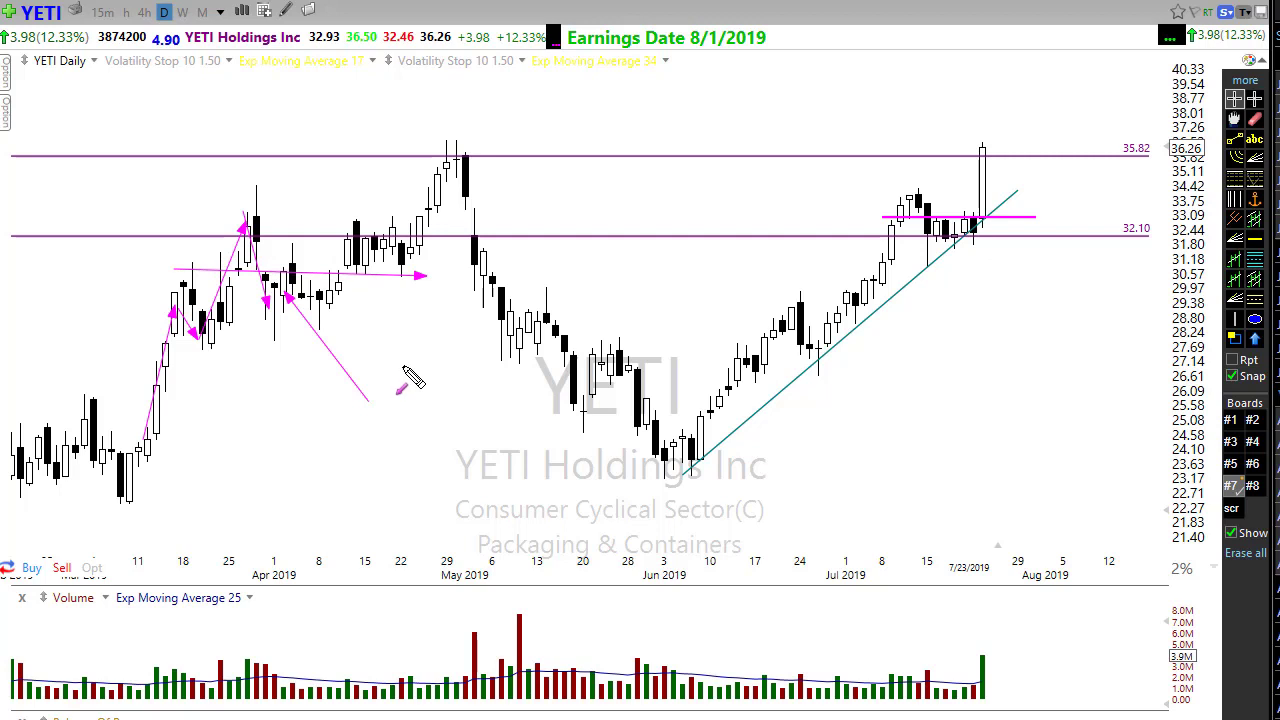
- Draw a declining arrow across the early-to-mid April candles, and clear all annotations from the YETI chart
left_click_drag(278, 260, 338, 327)
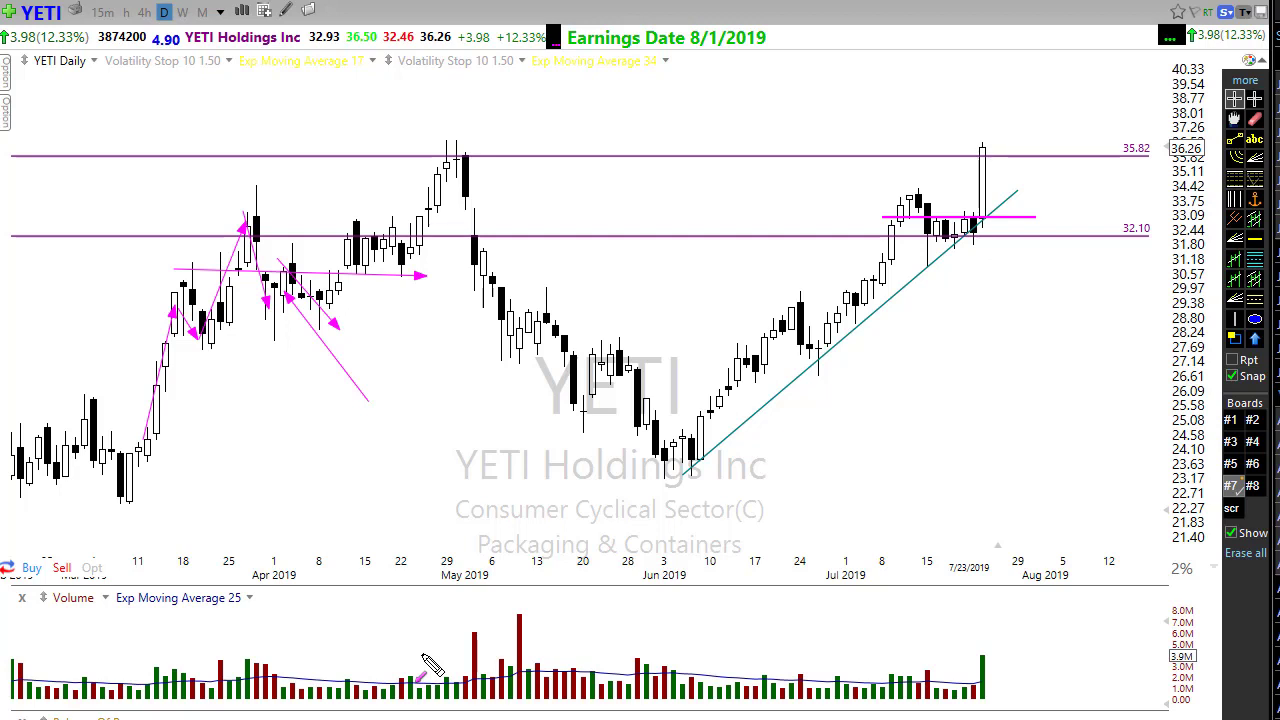
key("e")
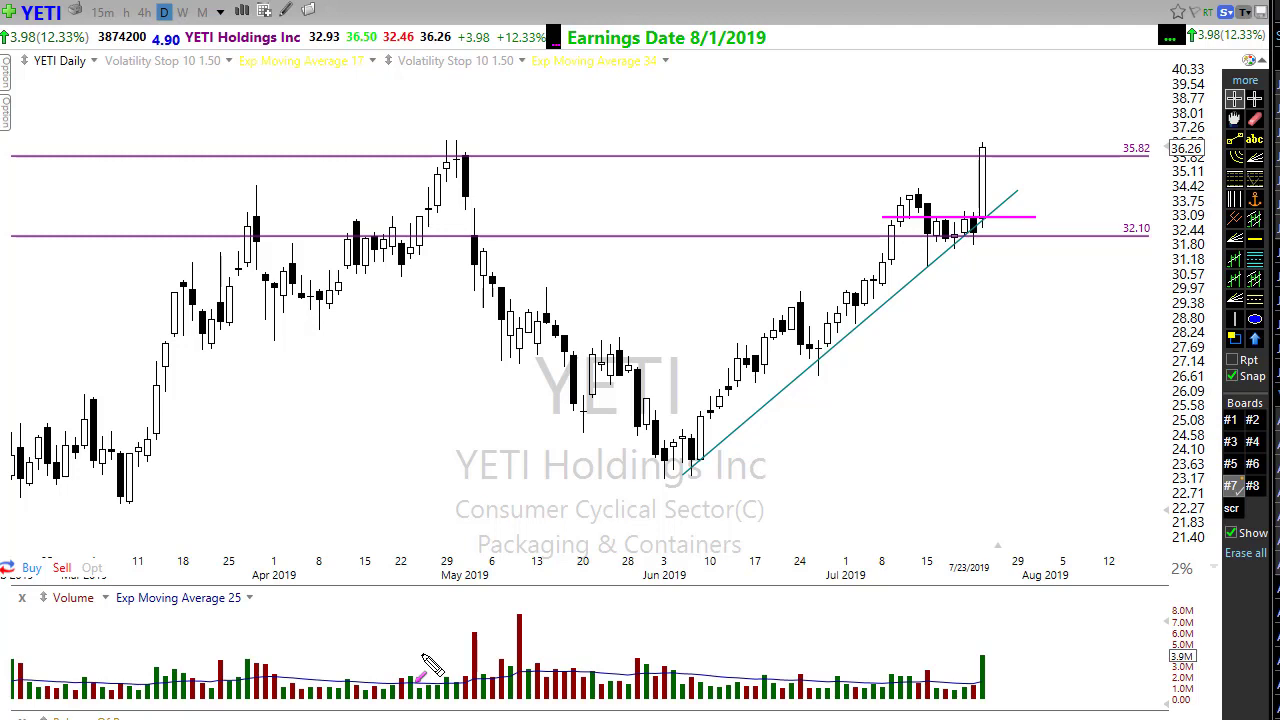
scroll(855, 492, "up", 2)
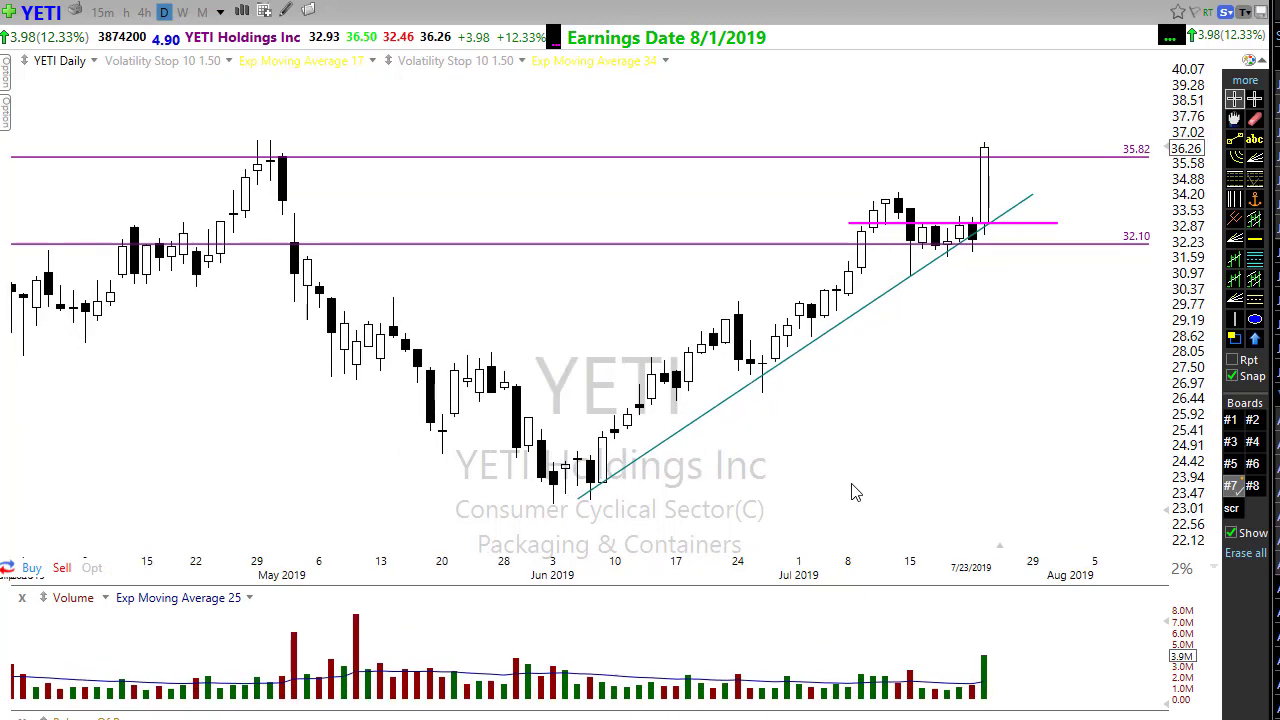
- Load the MCD daily chart and examine its trendlines and consolidation levels back to January 2019
type("mcd")
key("Return")
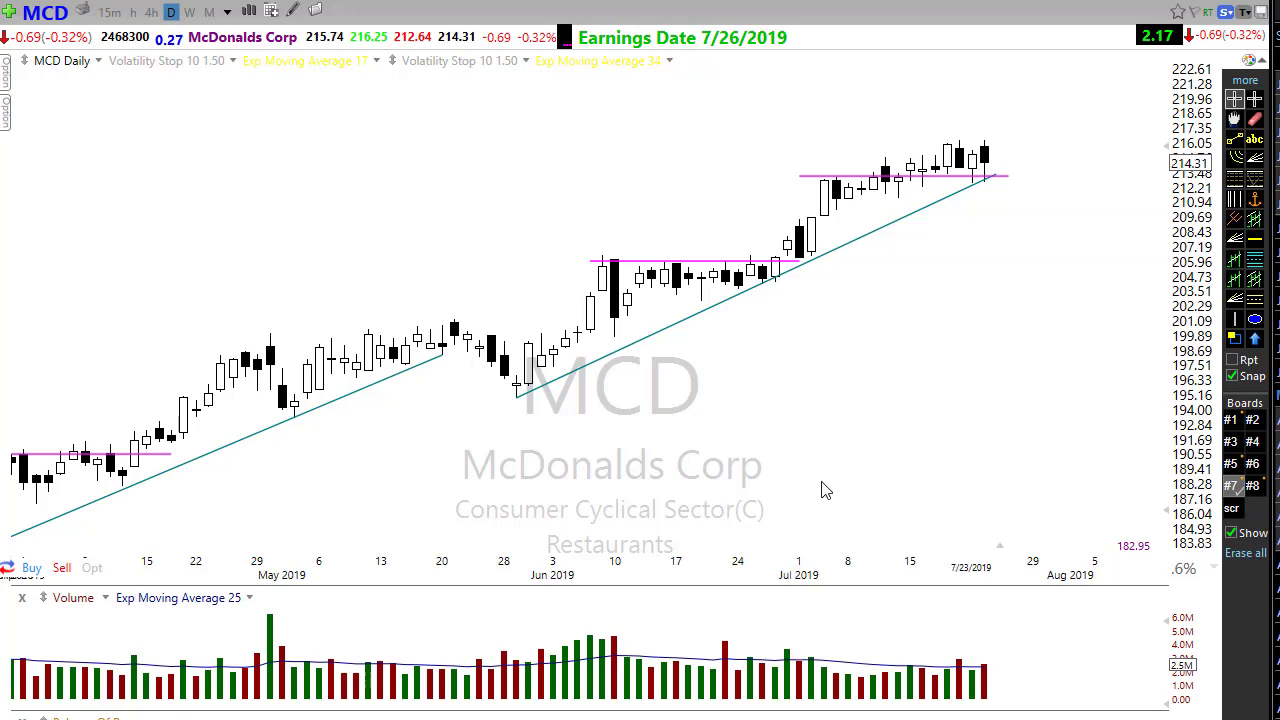
scroll(790, 465, "down", 4)
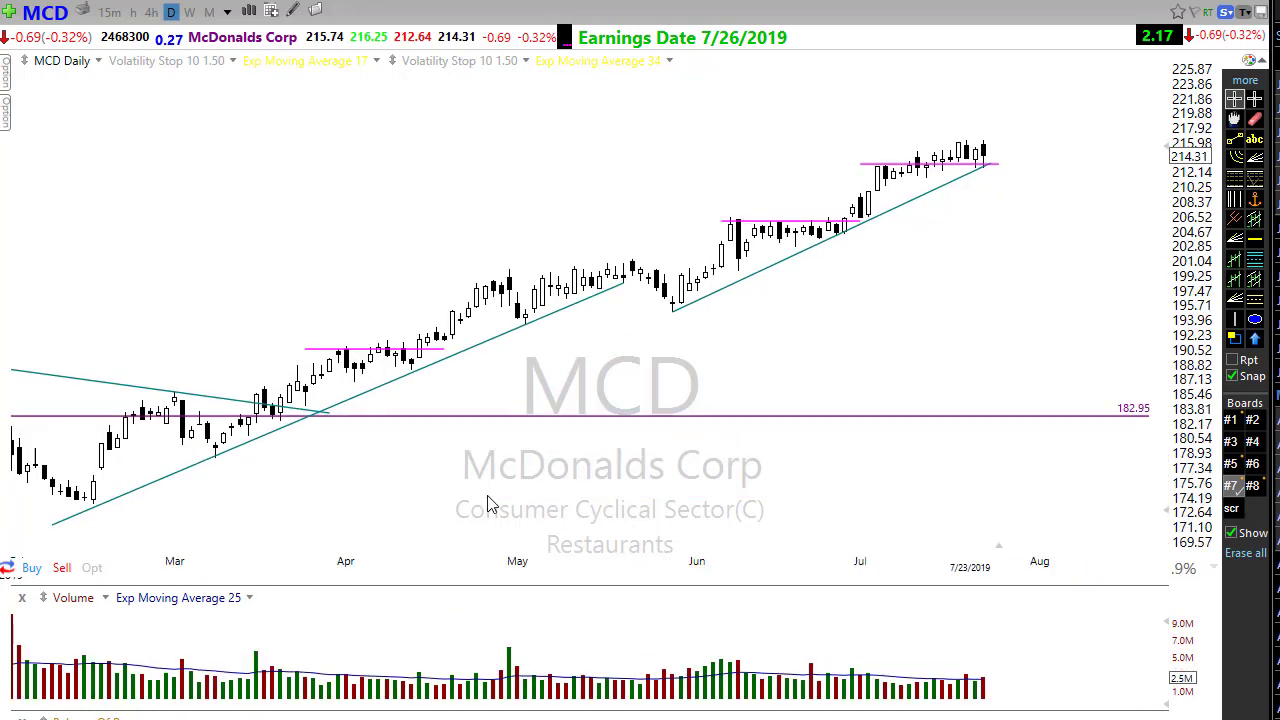
scroll(488, 503, "down", 3)
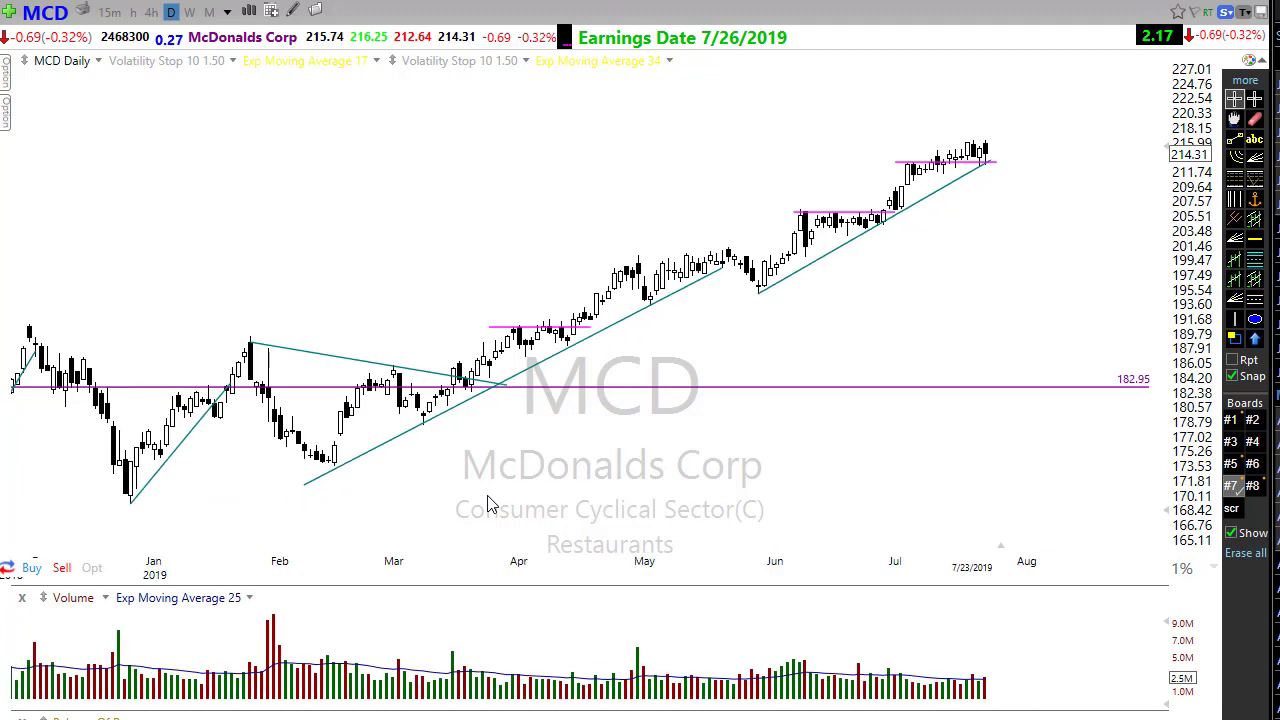
scroll(488, 503, "up", 1)
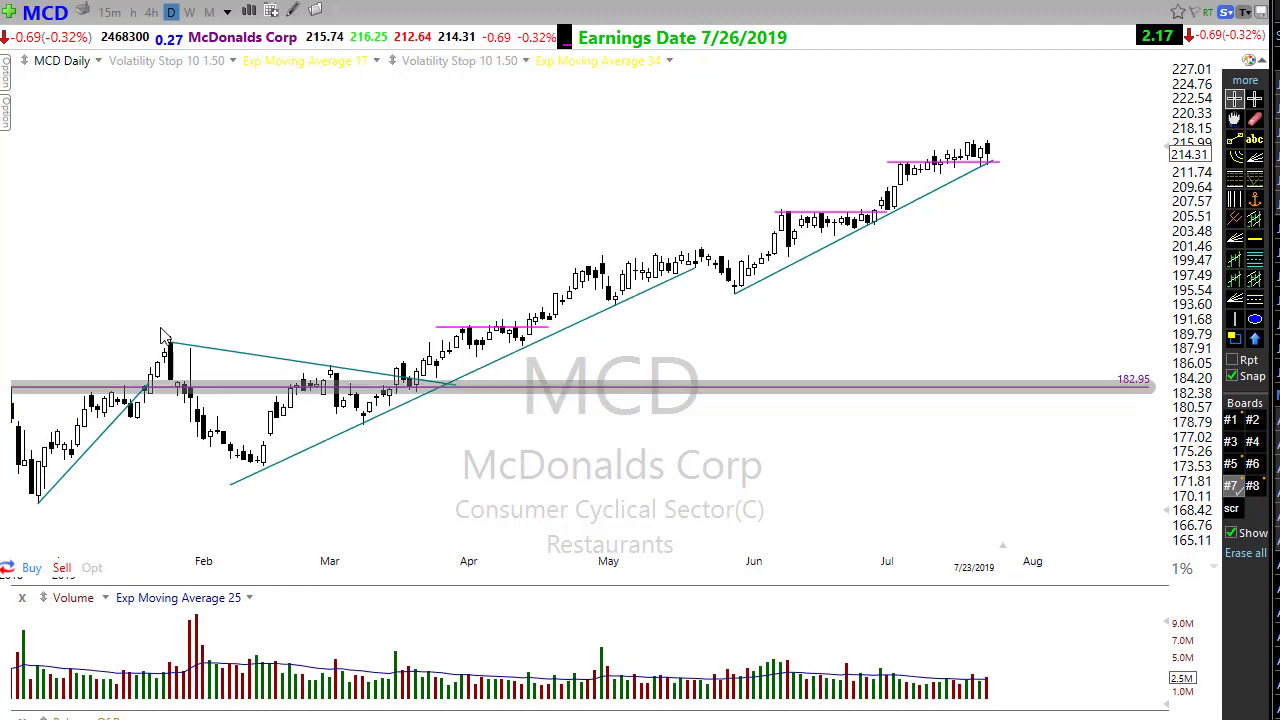
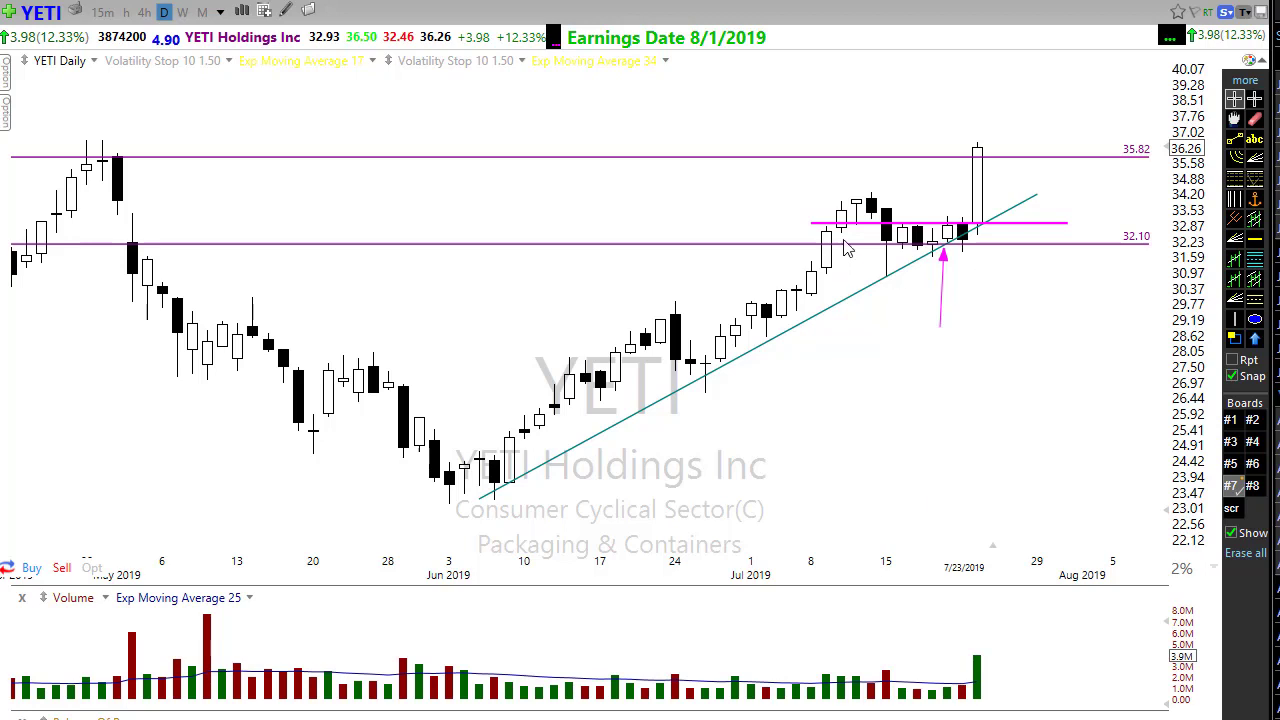
- Trace YETI's mid-July pullback and the breakout candle with arrows, and clear all annotations
mouse_move(855, 234)
left_mouse_down()
mouse_move(910, 262)
mouse_move(952, 256)
left_mouse_up()
left_click_drag(985, 224, 1018, 158)
key("Escape")
- Draw a horizontal arrow along YETI's July magenta level and a second one beneath it, and undo the second arrow
left_click_drag(812, 220, 1068, 224)
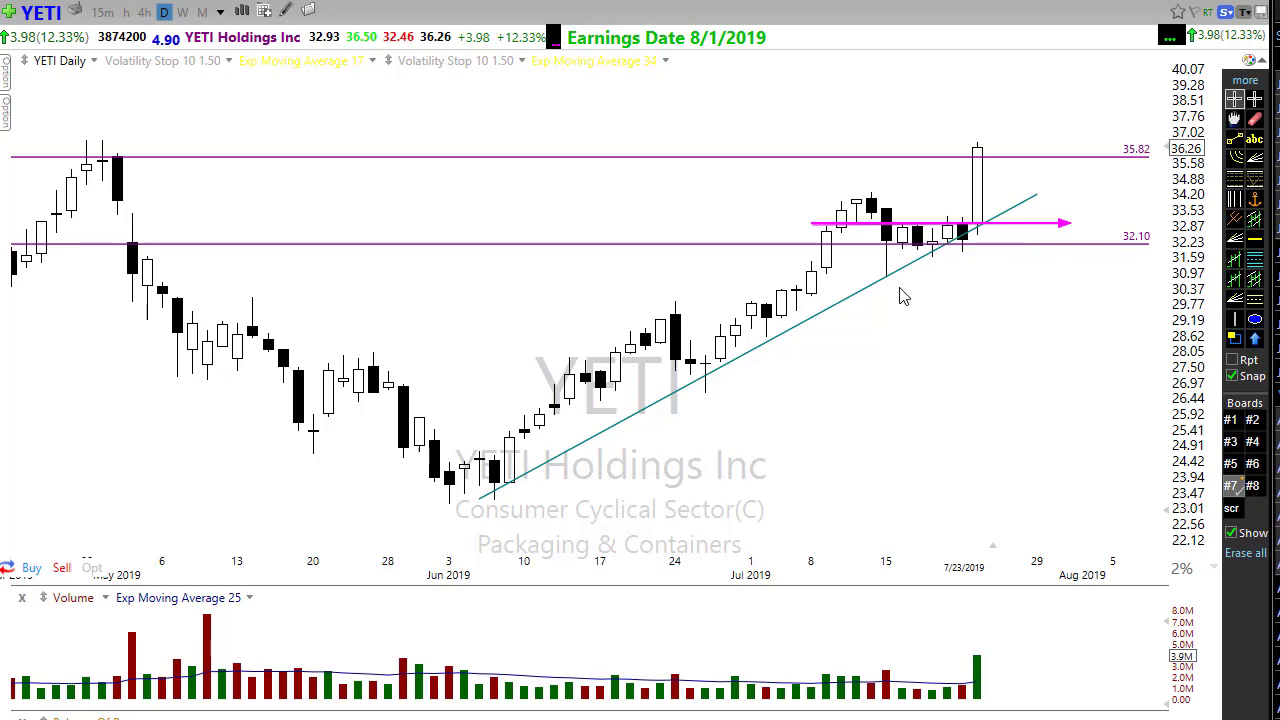
left_click_drag(928, 258, 1022, 258)
key("ctrl+z")
- Bring up the STZ daily chart and examine its July consolidation against the price action back to March 2019
key("space")
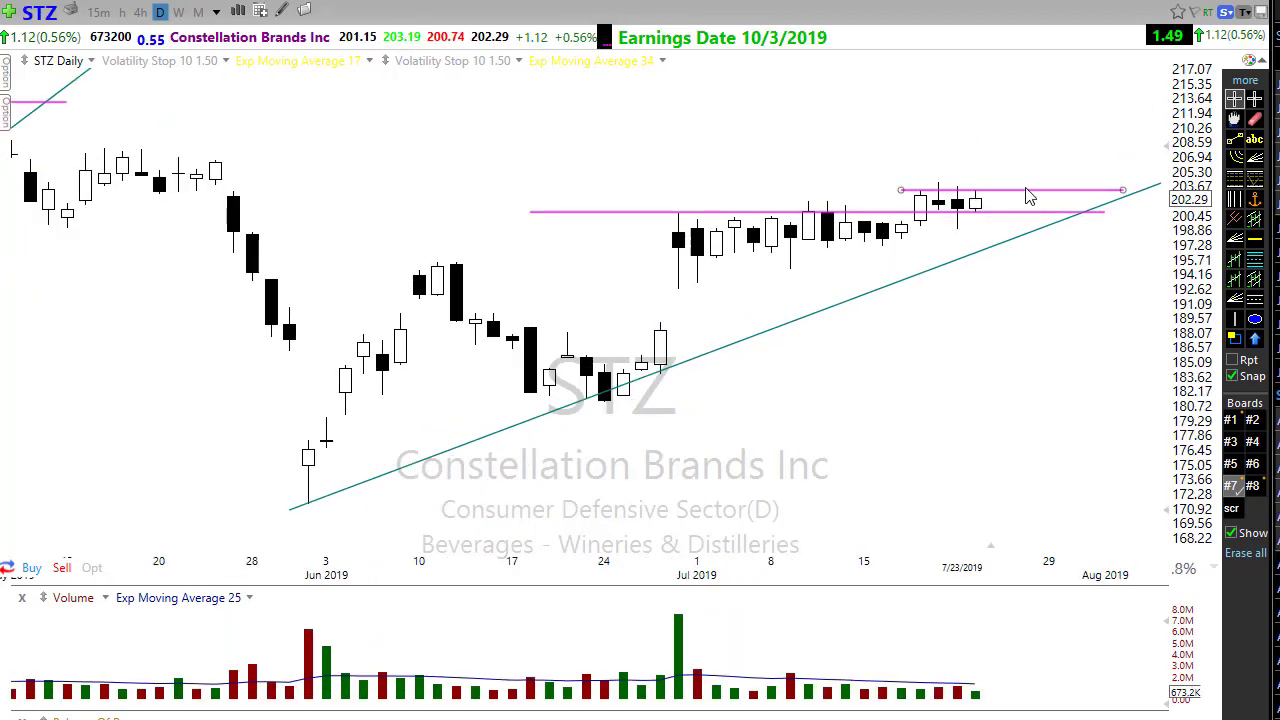
mouse_move(1030, 196)
scroll(871, 480, "down", 2)
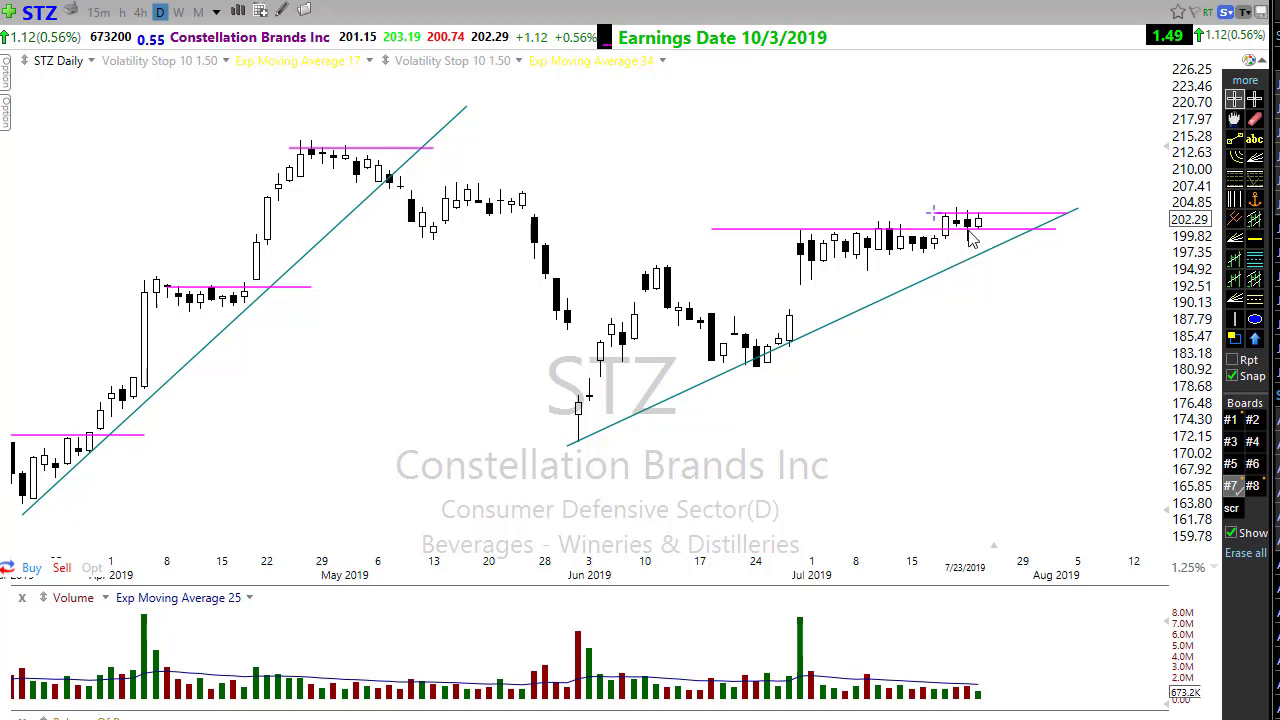
mouse_move(1032, 236)
scroll(410, 450, "down", 1)
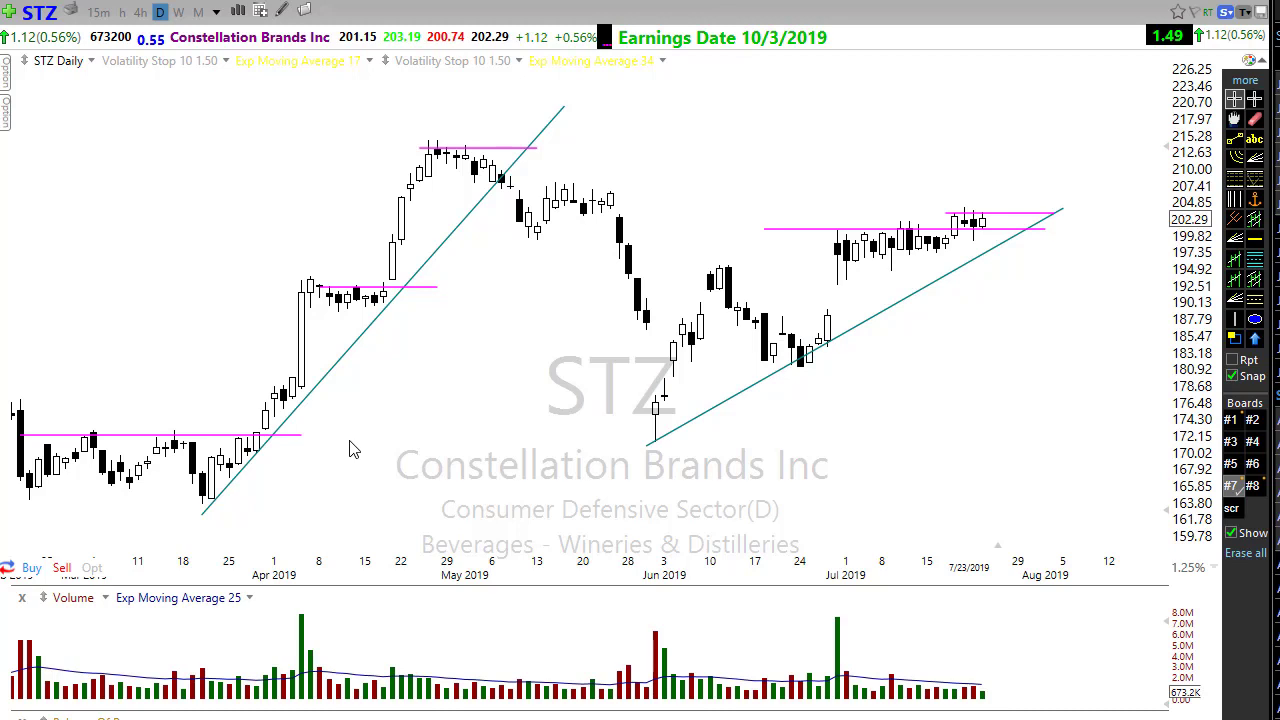
- Point an arrow at STZ's mid-April consolidation, draw another across the latest July candles, and clear the annotations
scroll(349, 447, "up", 1)
mouse_move(402, 395)
left_mouse_down()
mouse_move(348, 347)
mouse_move(330, 300)
left_mouse_up()
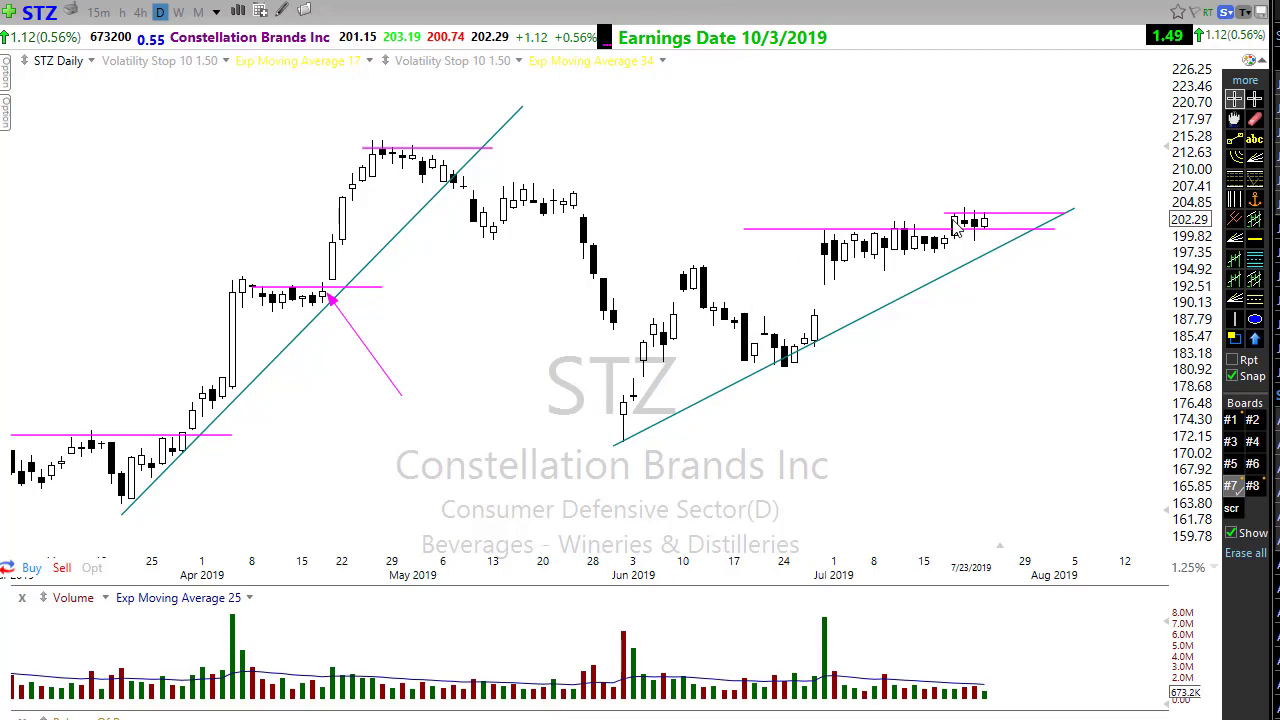
mouse_move(956, 229)
left_mouse_down()
mouse_move(1046, 243)
mouse_move(1048, 212)
left_mouse_up()
key("e")
- Try a steeper angle for STZ's March-to-May rising trendline, and move its upper end back along the candle lows
left_click_drag(522, 106, 473, 88)
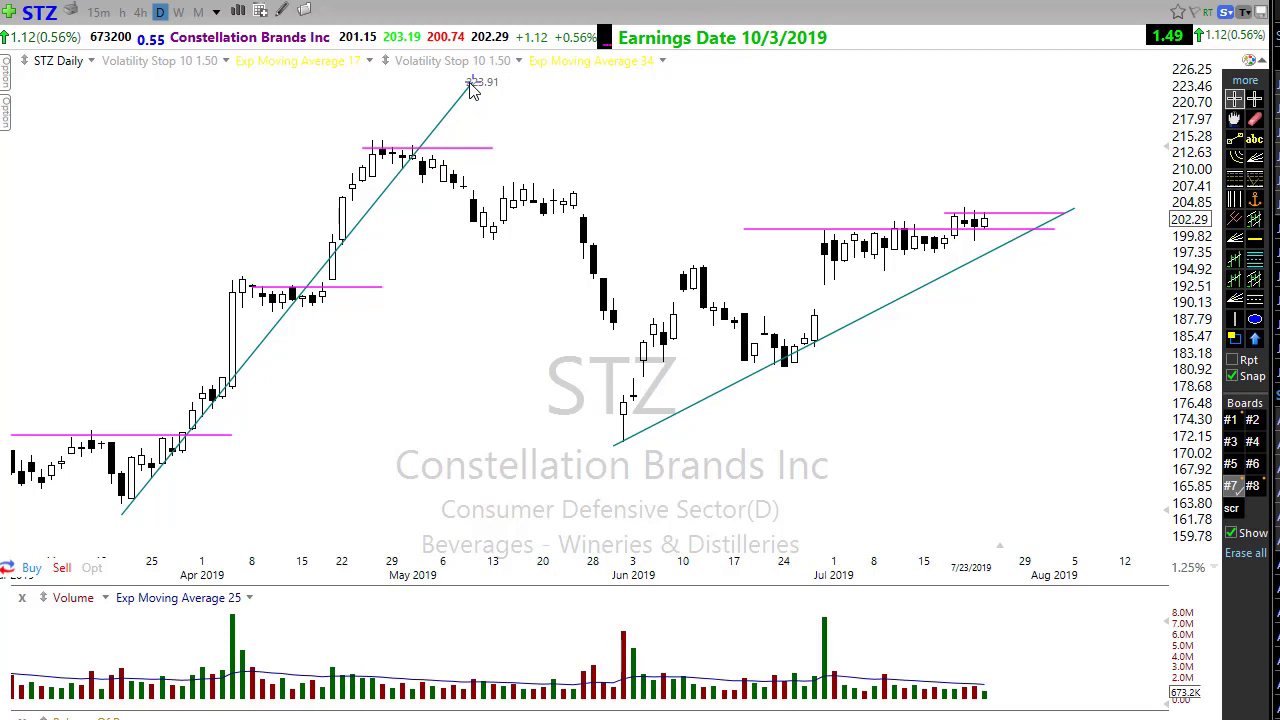
left_click_drag(473, 88, 512, 105)
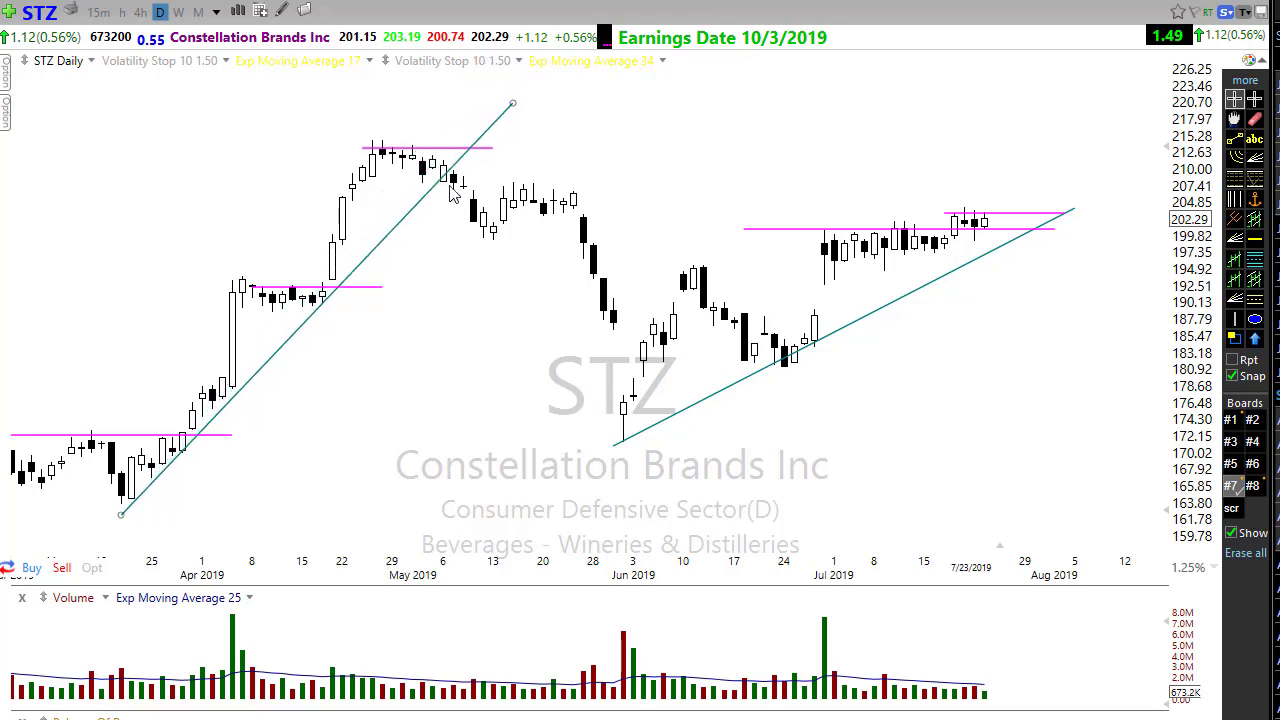
left_click(253, 424)
- Load the AMD chart and switch it to the weekly timeframe, showing the price action from mid-2018 onward
scroll(384, 382, "down", 2)
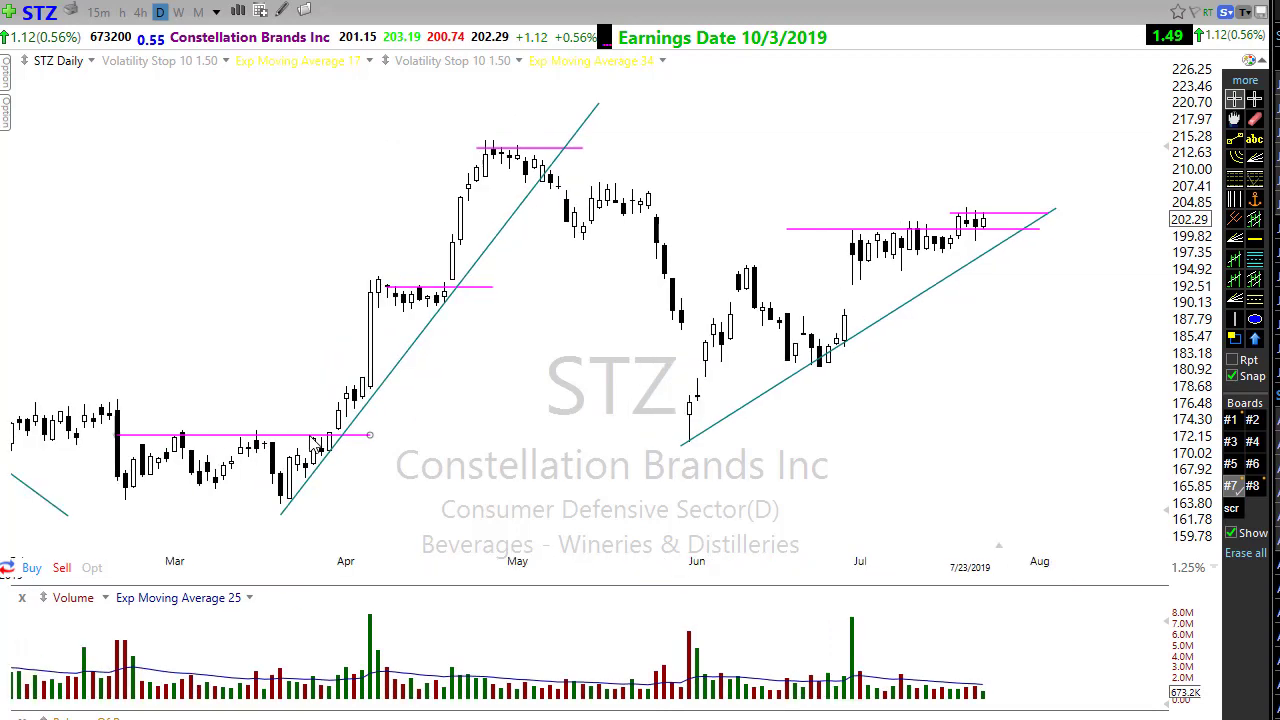
scroll(463, 396, "up", 3)
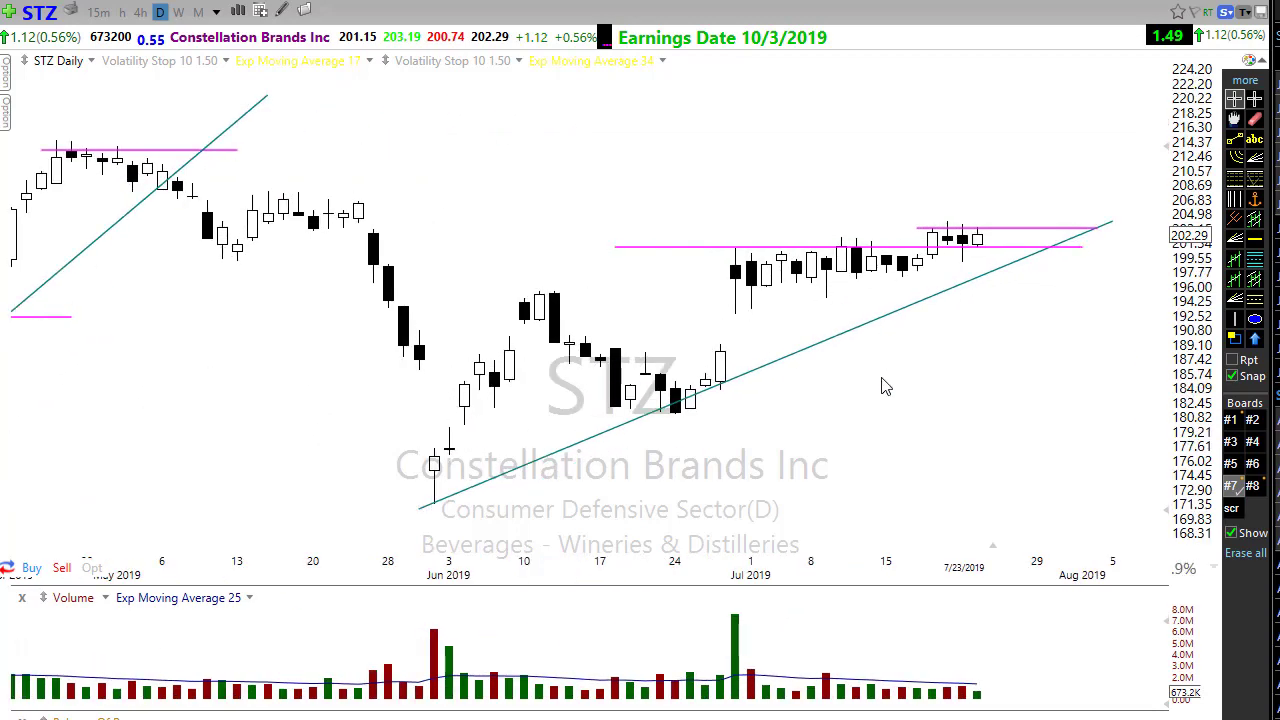
scroll(885, 386, "down", 5)
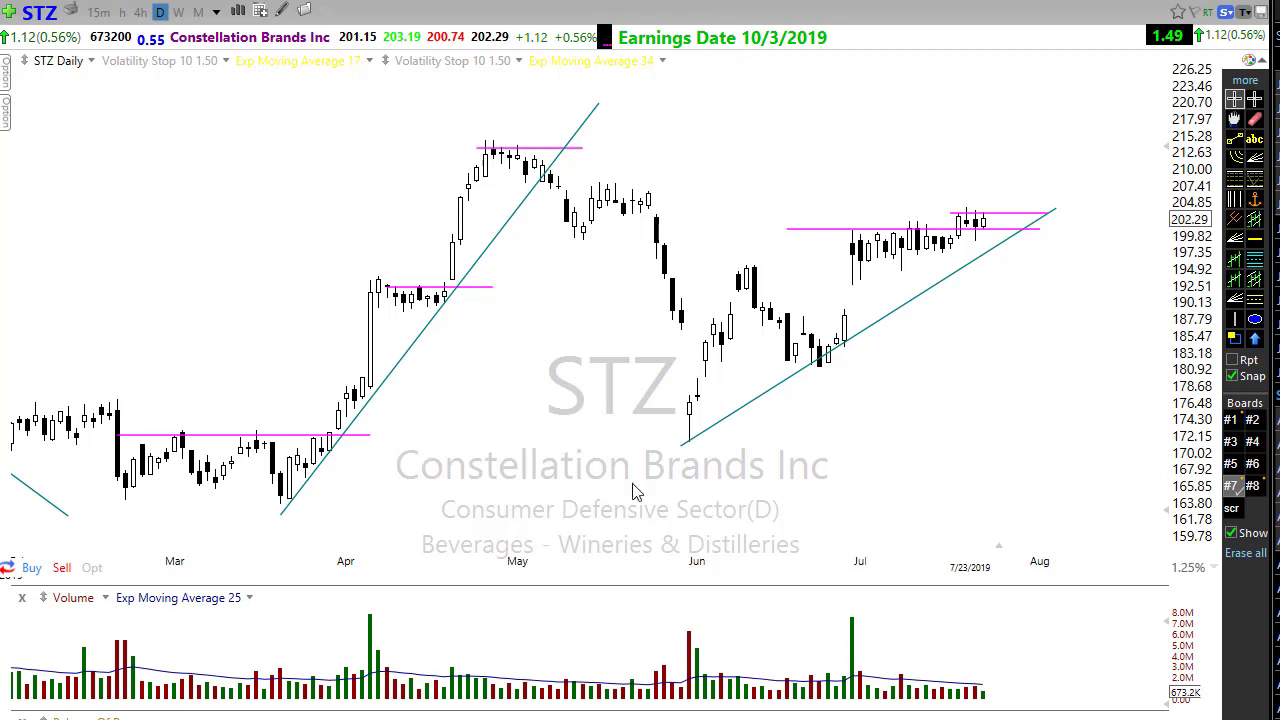
left_click(508, 462)
type("amd")
key("Return")
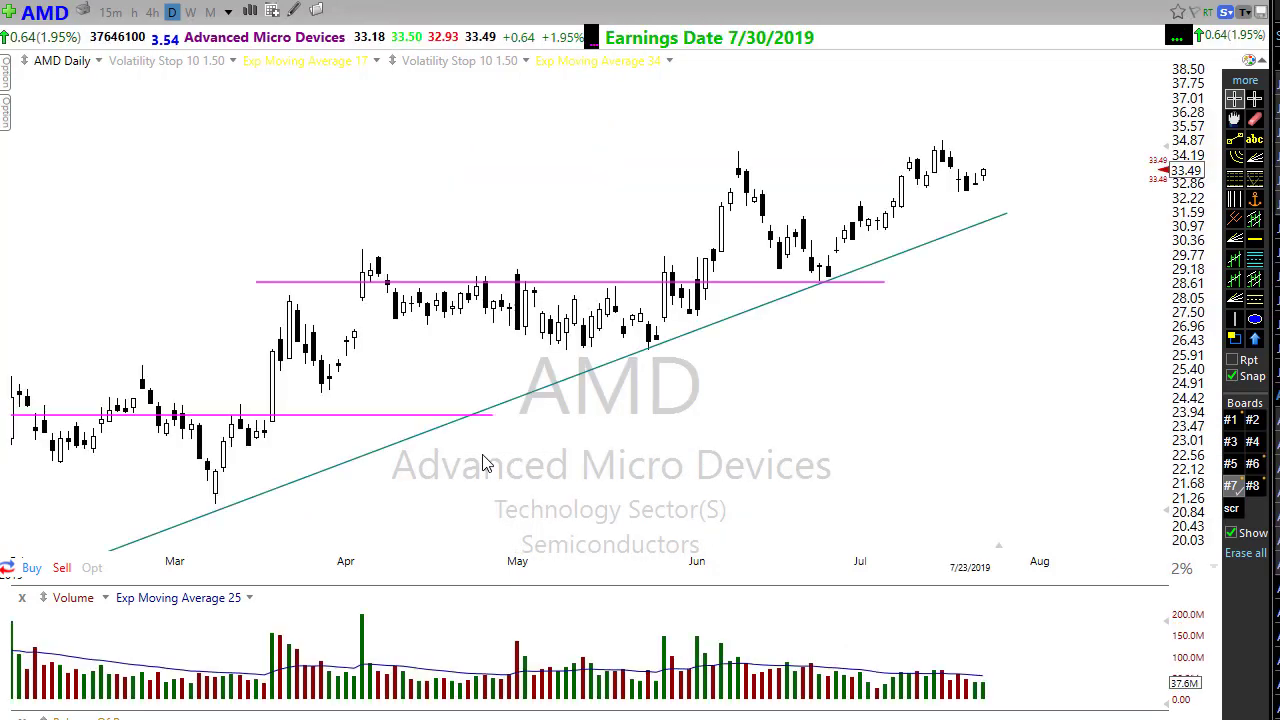
left_click(190, 11)
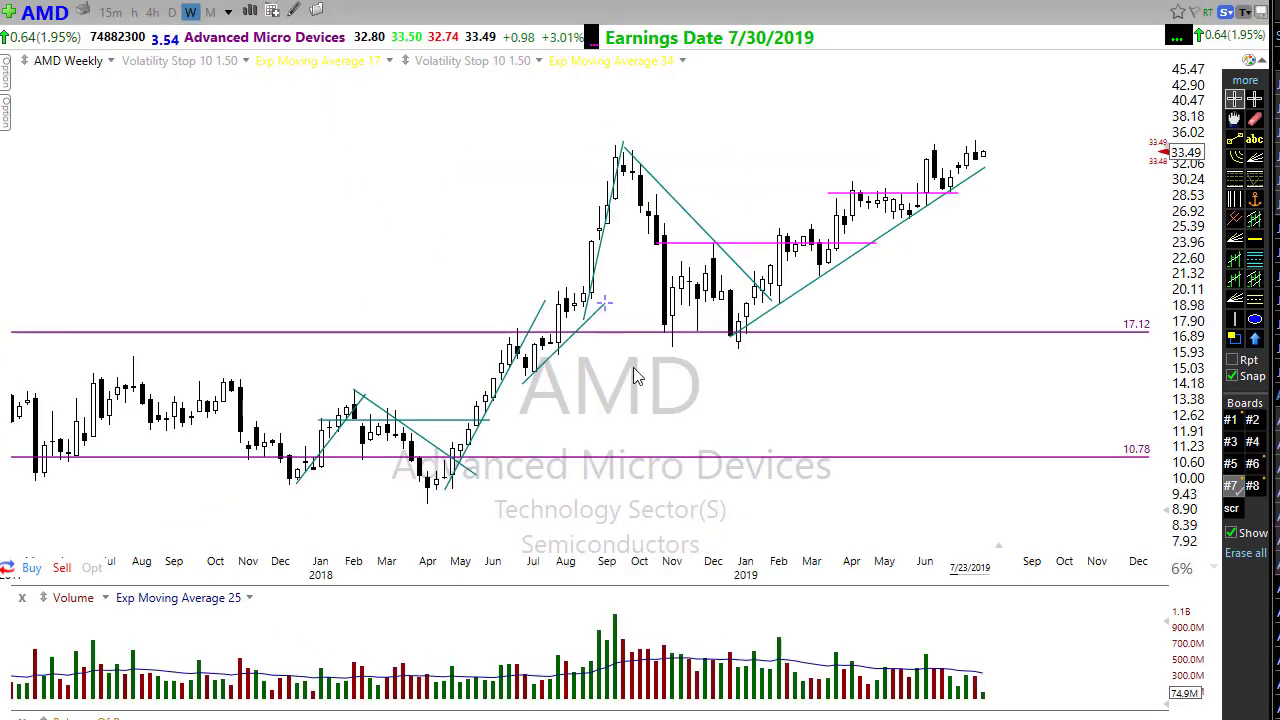
scroll(670, 416, "up", 2)
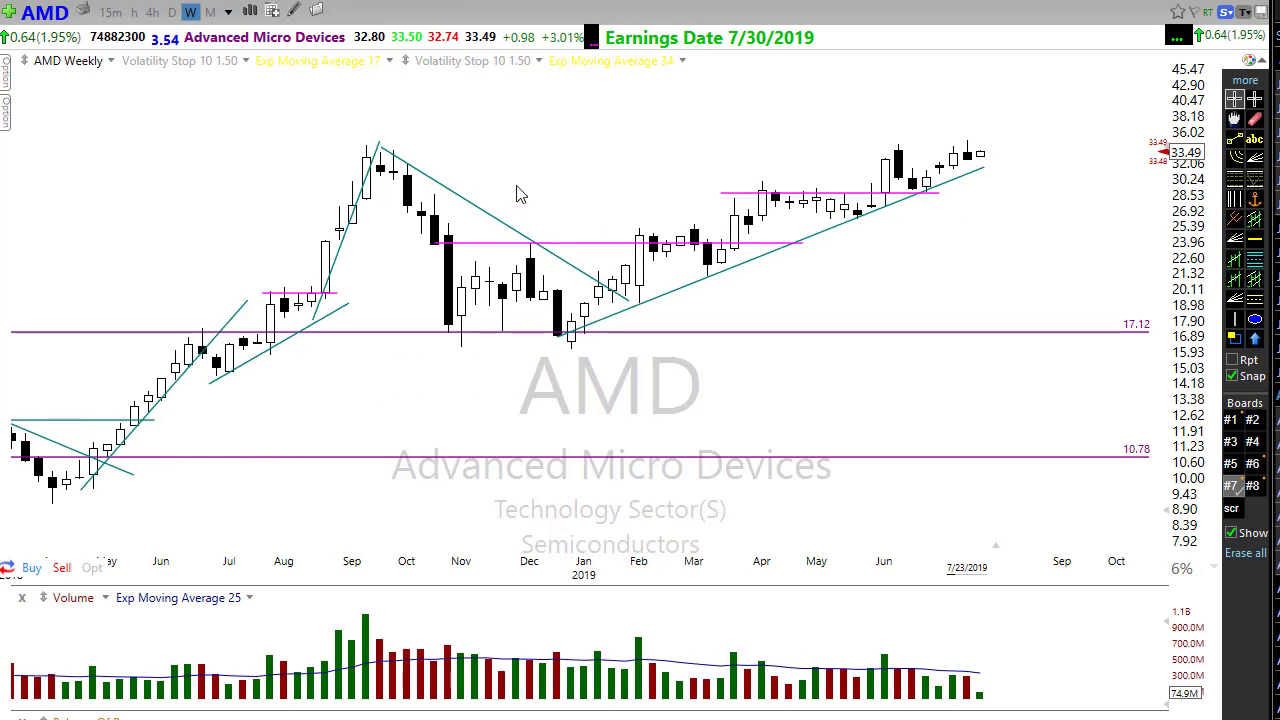
- Draw arrows over AMD's late-2018 decline, the rebound, sideways move and rising lows, and handwrite 100% above the 2019 candles
left_click_drag(357, 145, 691, 327)
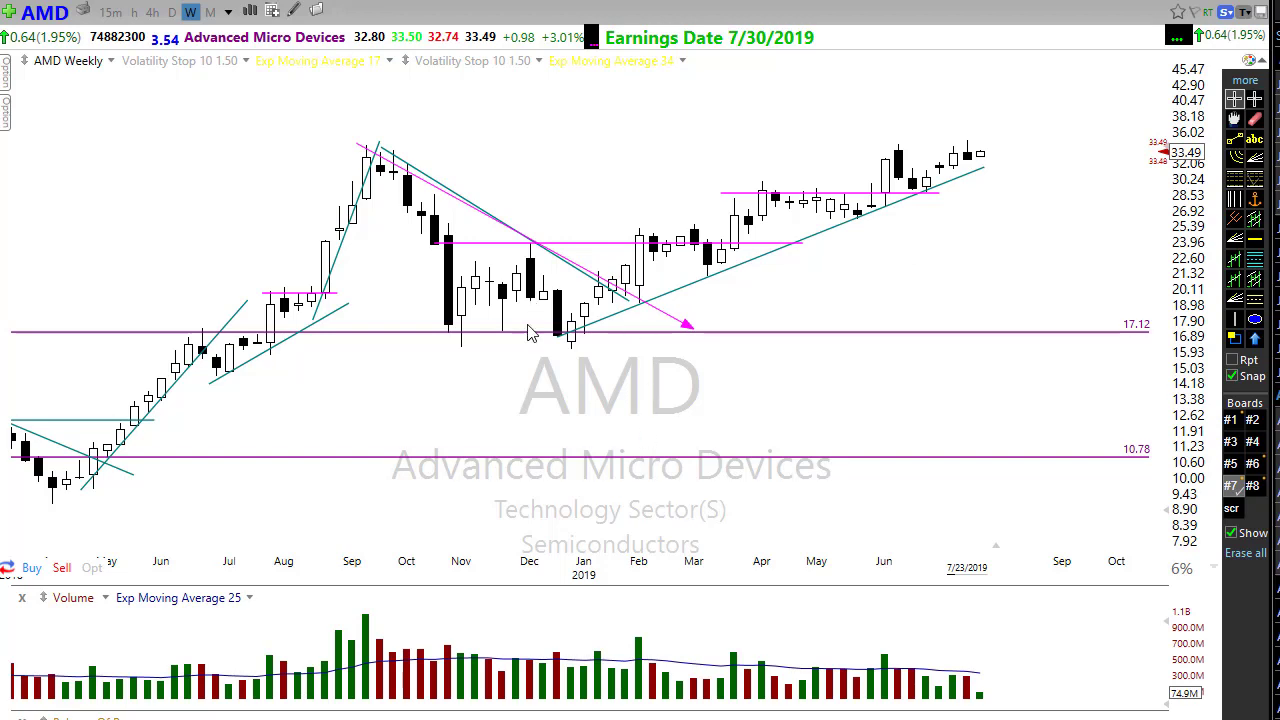
mouse_move(592, 330)
left_mouse_down()
mouse_move(628, 252)
mouse_move(714, 250)
left_mouse_up()
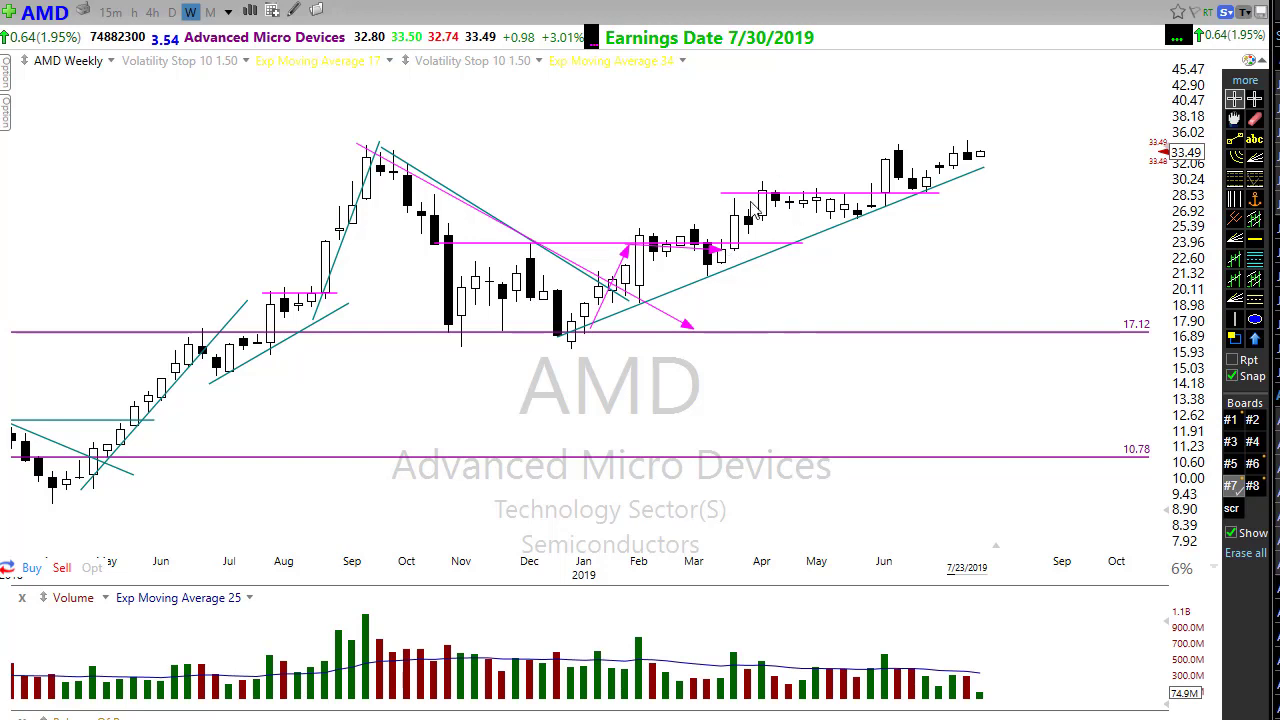
mouse_move(571, 343)
left_mouse_down()
mouse_move(777, 263)
mouse_move(764, 262)
left_mouse_up()
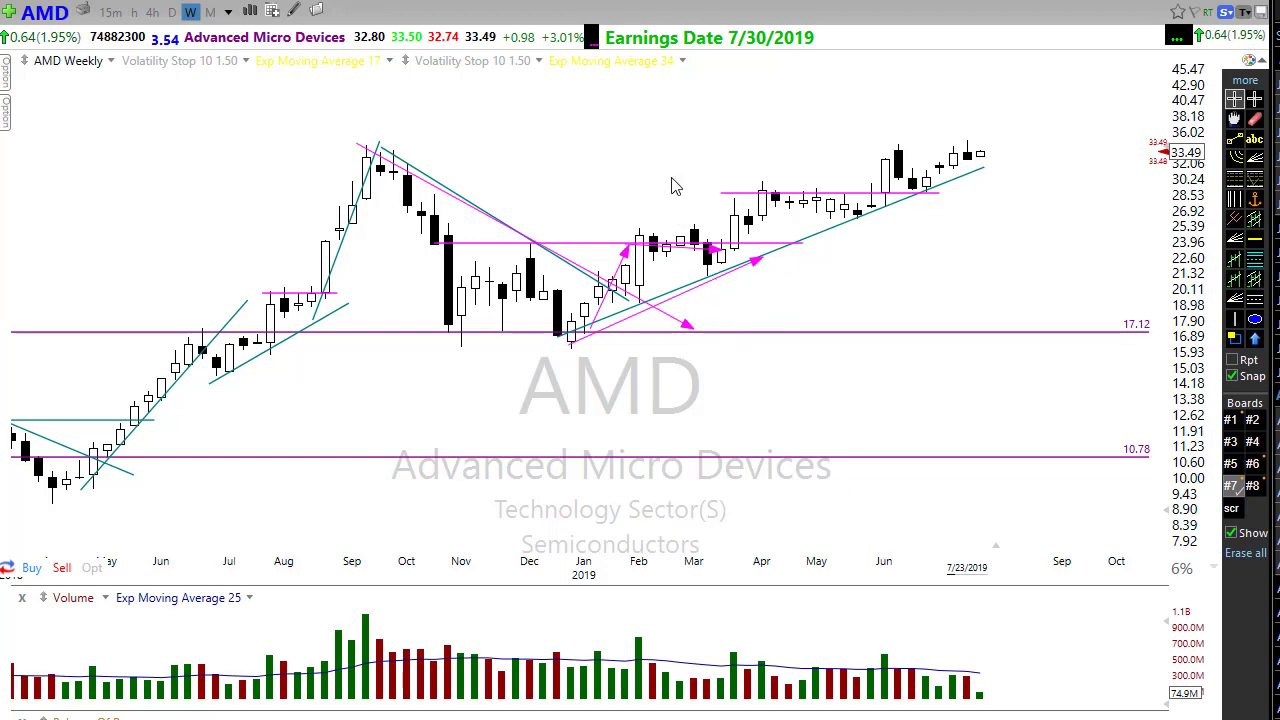
mouse_move(698, 112)
left_mouse_down()
mouse_move(667, 154)
mouse_move(735, 116)
left_mouse_up()
mouse_move(752, 112)
left_mouse_down()
mouse_move(751, 128)
mouse_move(783, 106)
mouse_move(783, 129)
mouse_move(808, 120)
left_mouse_up()
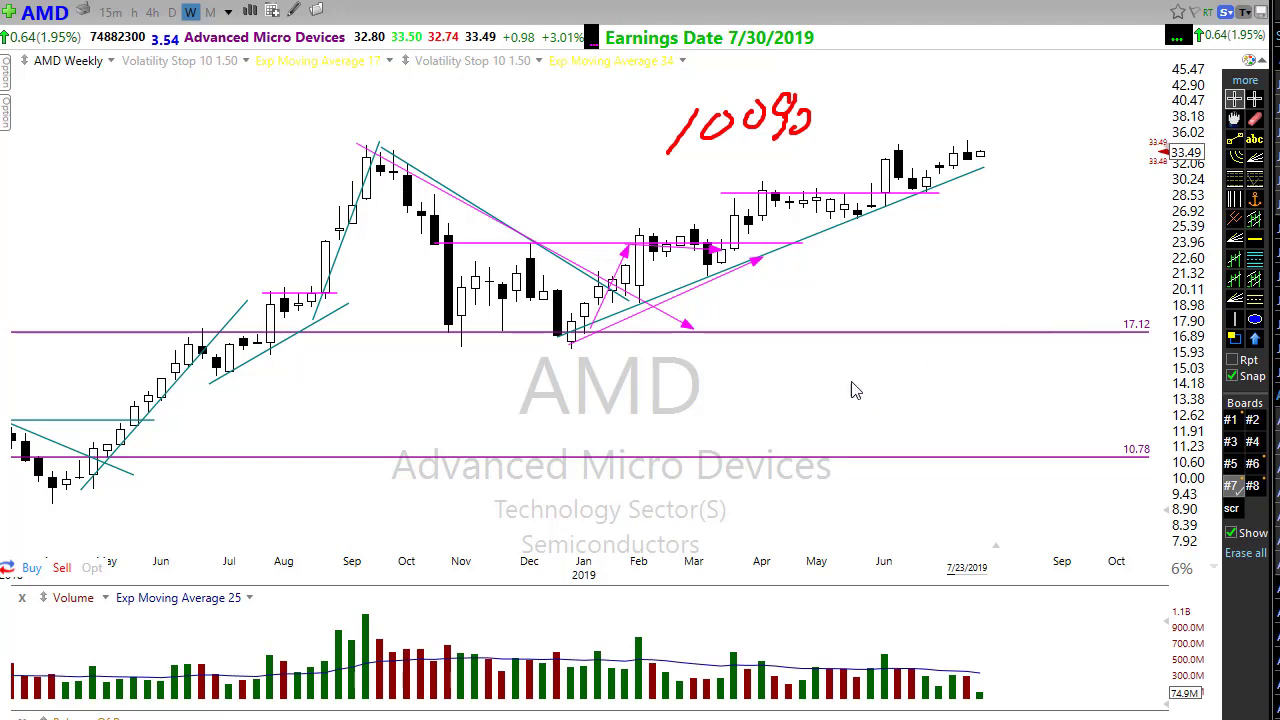
- Clear the AMD annotations, load the DIA chart and switch it to the 15-minute timeframe
type("eDI")
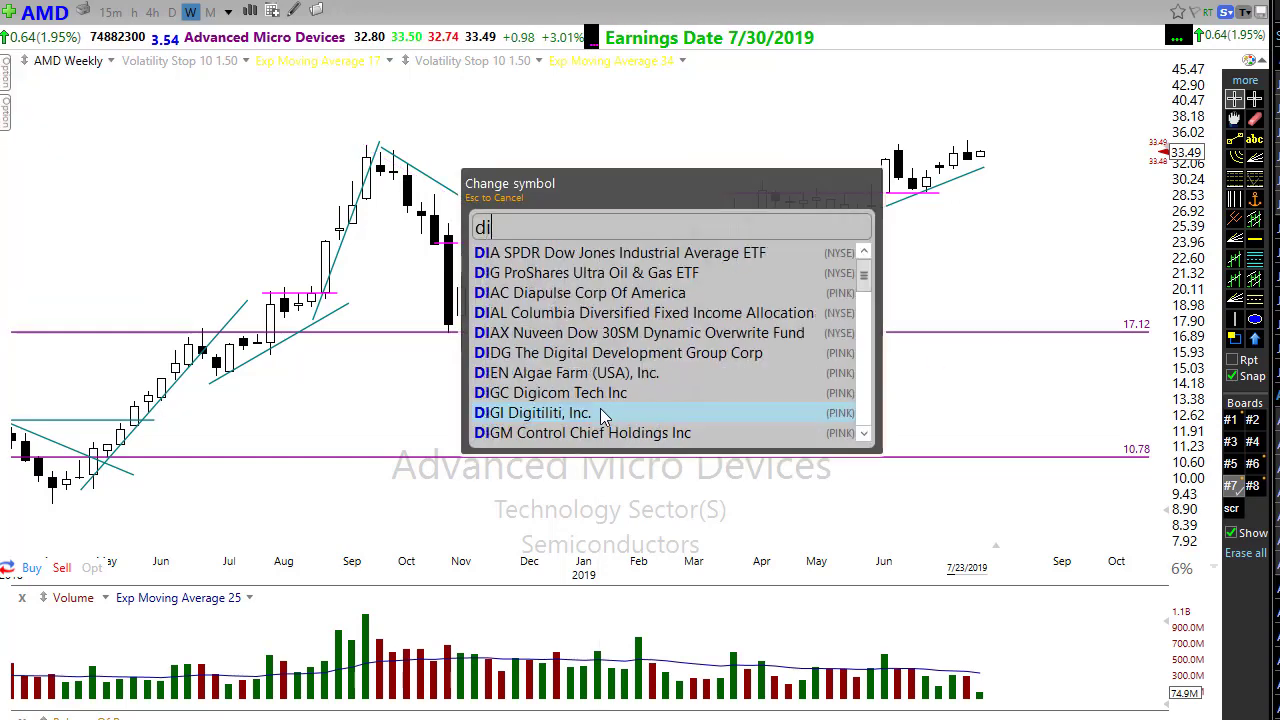
type("A")
key("Return")
left_click(93, 12)
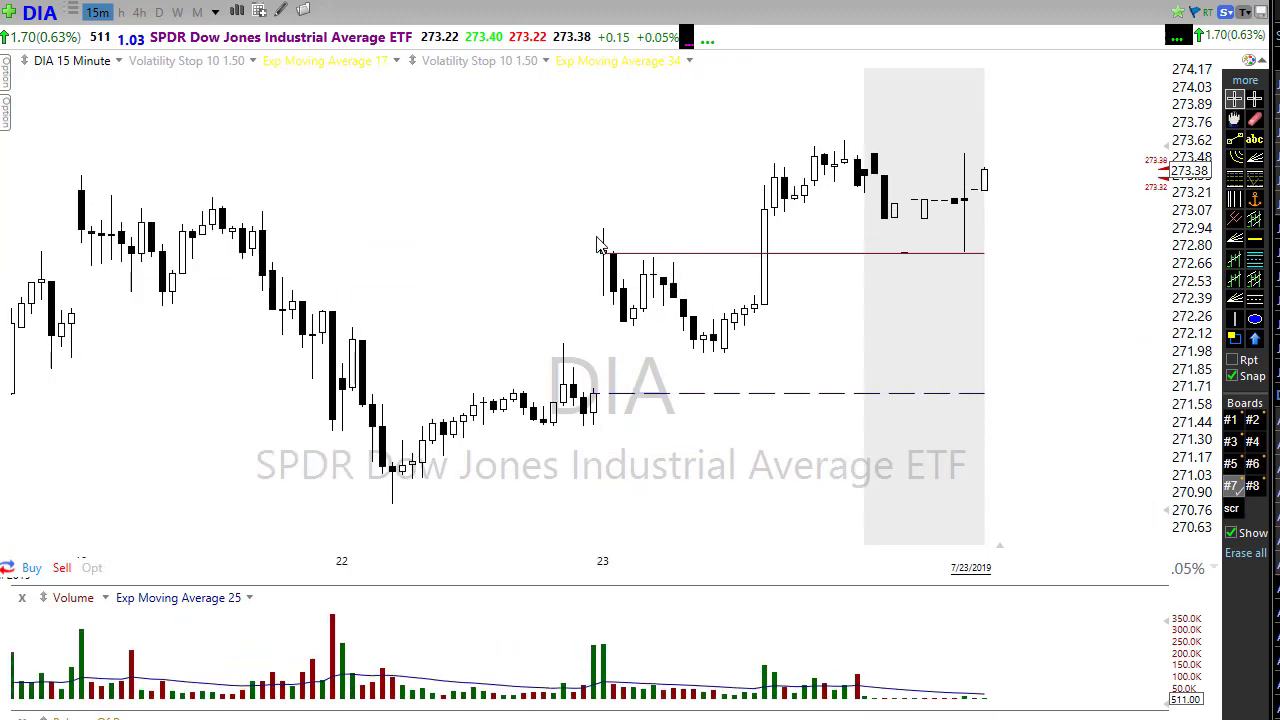
- Trace DIA's drop and rebound on the 23rd with arrows, mark the lower high and downtrend line, and clear the annotations
mouse_move(598, 240)
left_mouse_down()
mouse_move(622, 318)
mouse_move(656, 274)
left_mouse_up()
left_click_drag(690, 226, 653, 266)
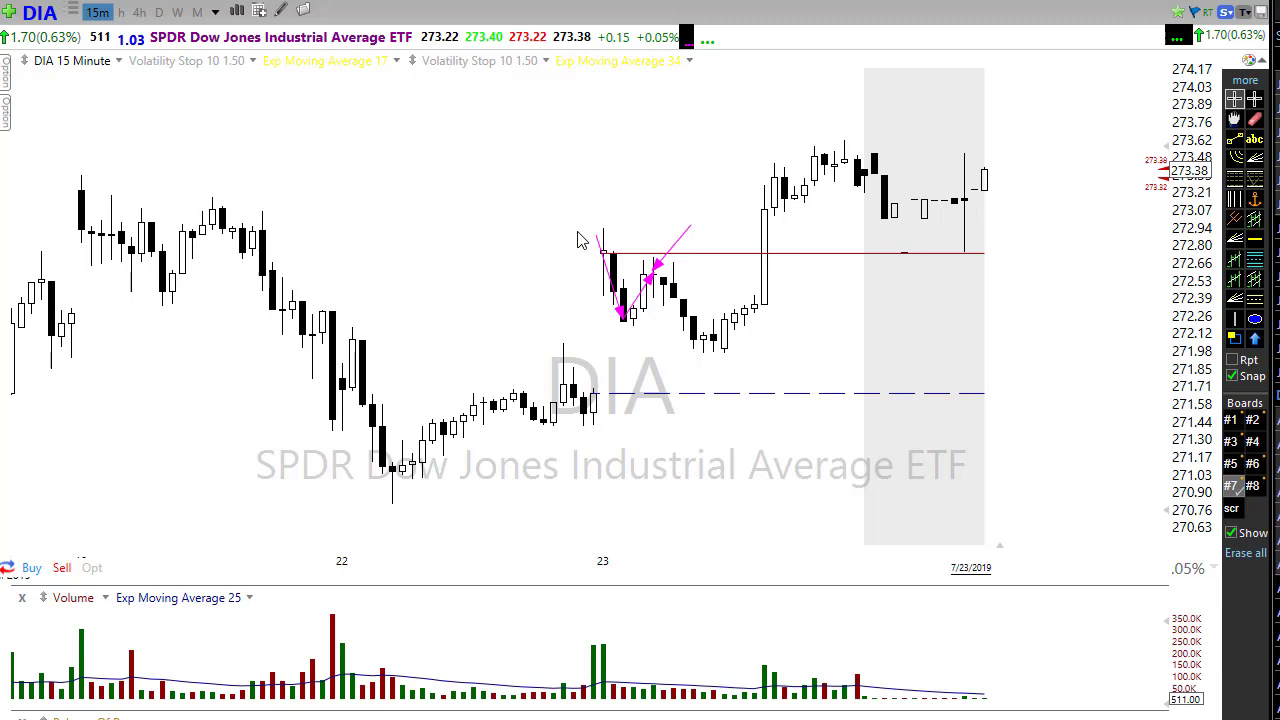
left_click_drag(578, 233, 805, 335)
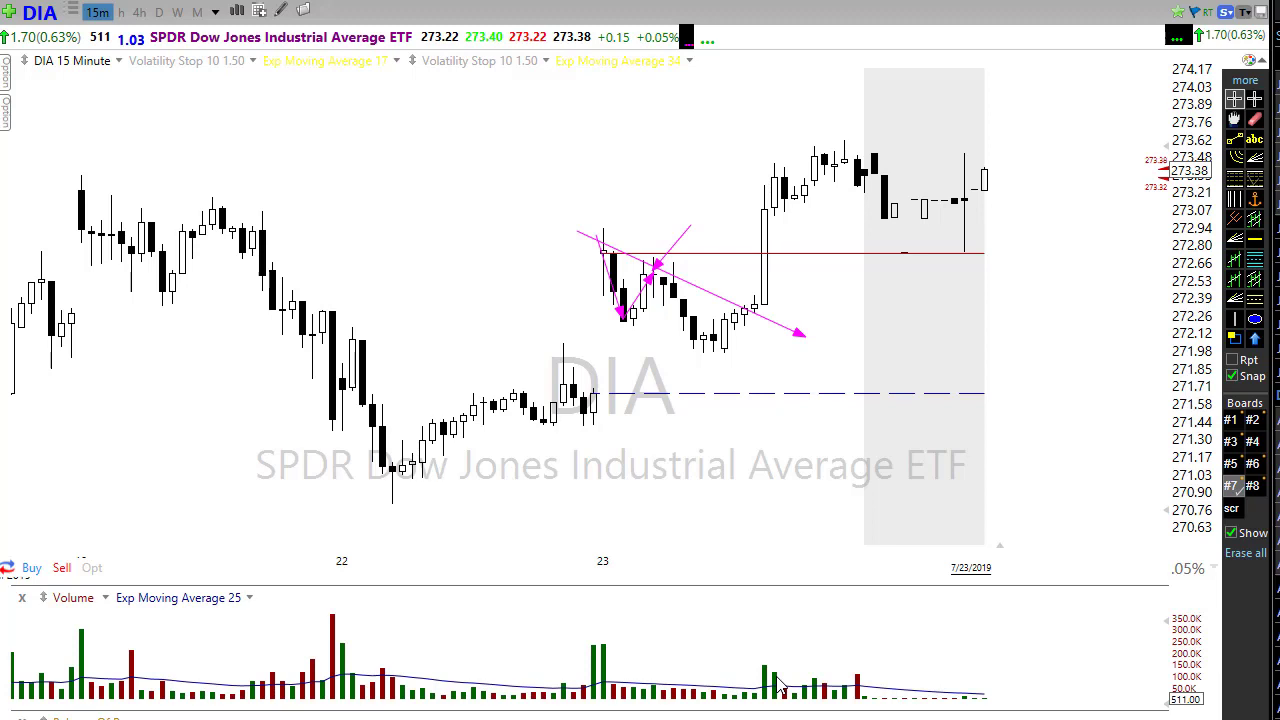
key("Escape")
- Trace DIA's decline, rebound, pullback and rally around the 18th with arrows, point at the higher low, and clear the annotations
scroll(592, 509, "down", 2)
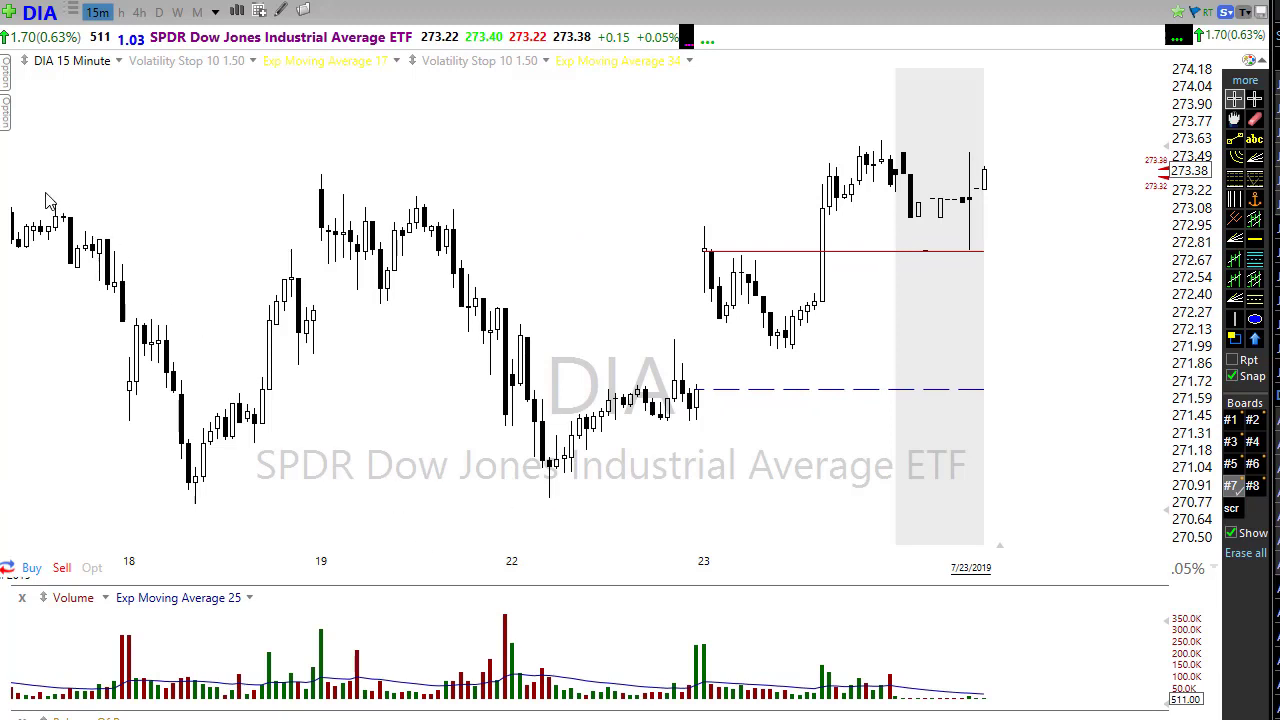
left_click_drag(46, 193, 272, 458)
mouse_move(180, 496)
left_mouse_down()
mouse_move(226, 408)
mouse_move(249, 434)
left_mouse_up()
mouse_move(366, 503)
left_mouse_down()
mouse_move(268, 425)
mouse_move(288, 296)
left_mouse_up()
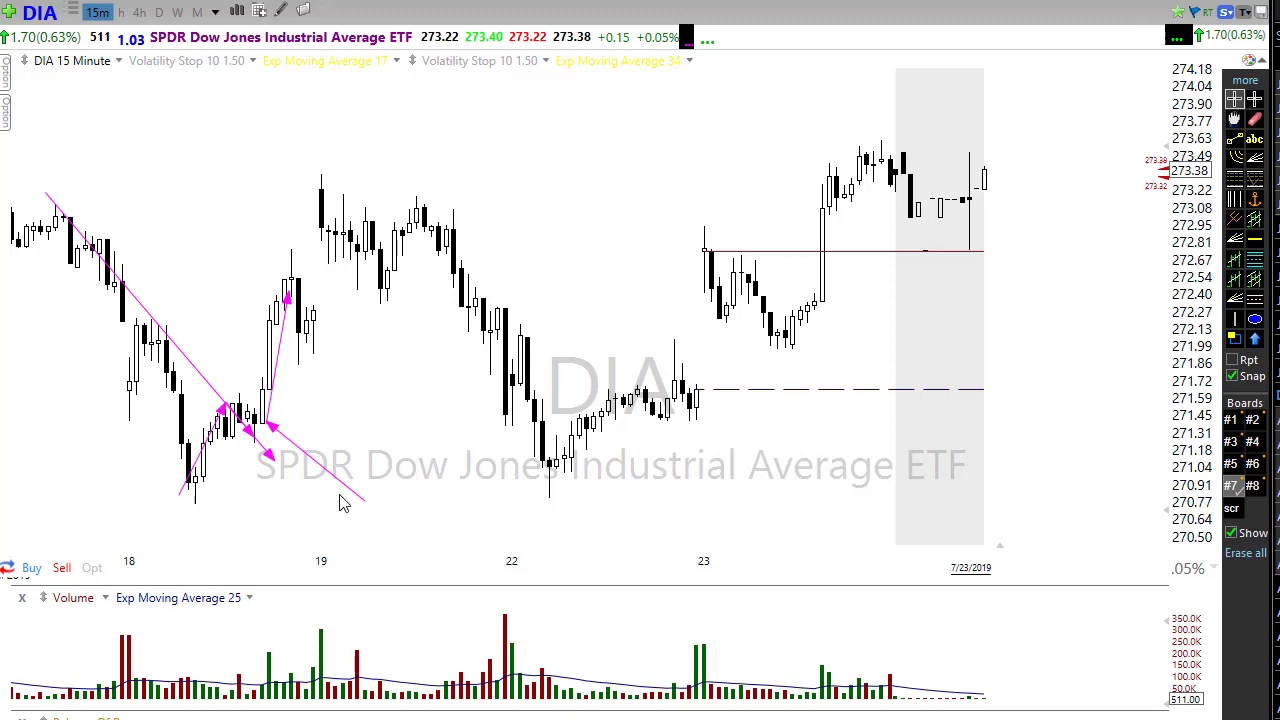
key("Delete")
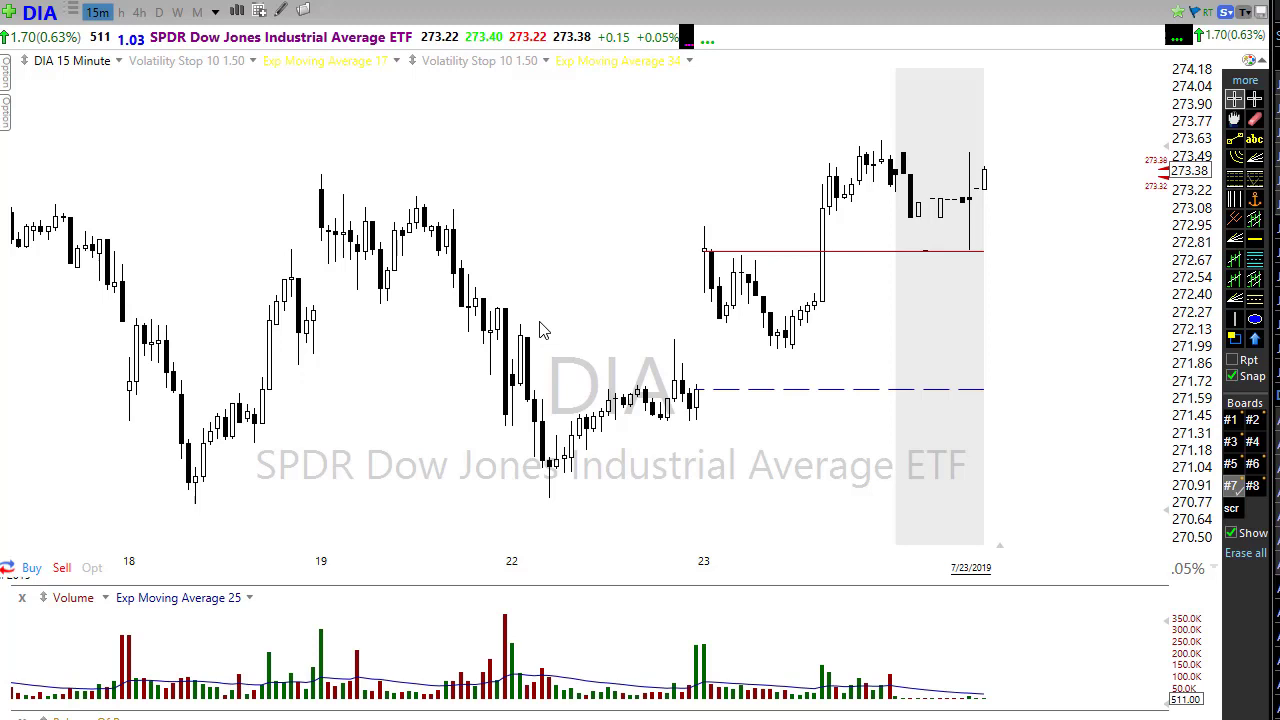
- Switch DIA to the daily timeframe and examine its trendlines and price levels back to late 2018
left_click(413, 487)
left_click(159, 11)
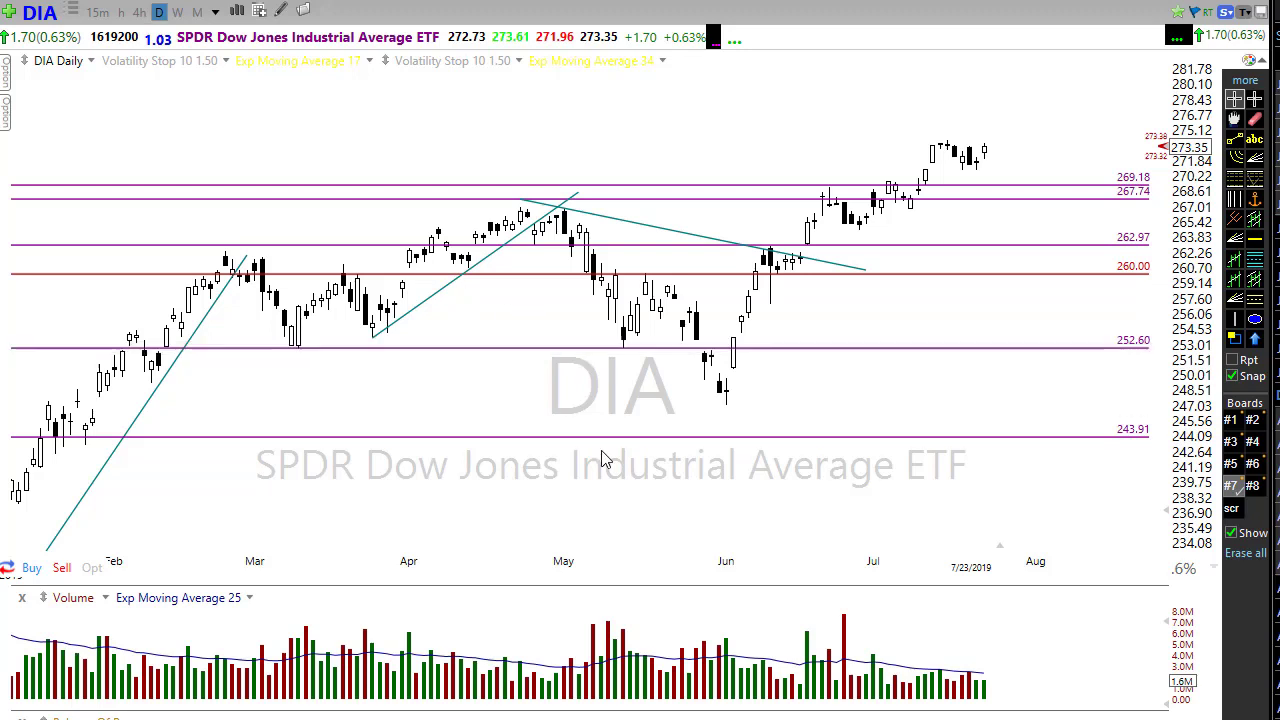
scroll(471, 491, "down", 2)
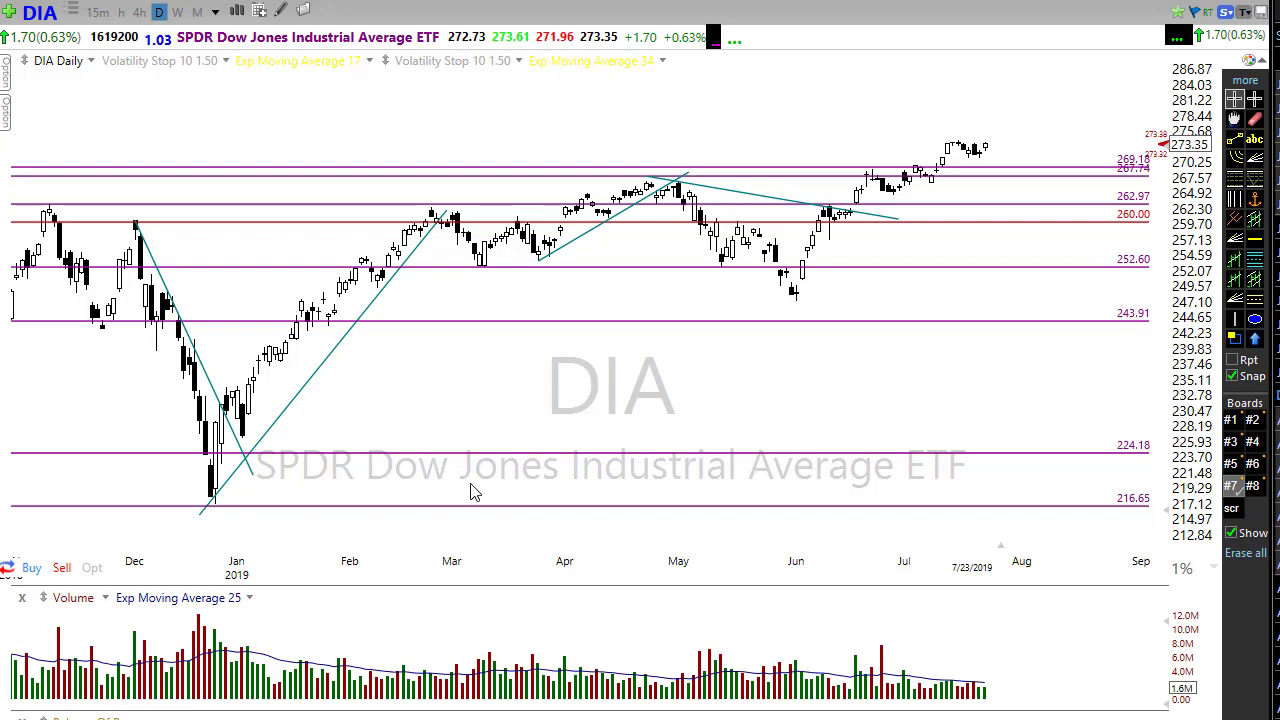
scroll(503, 497, "up", 3)
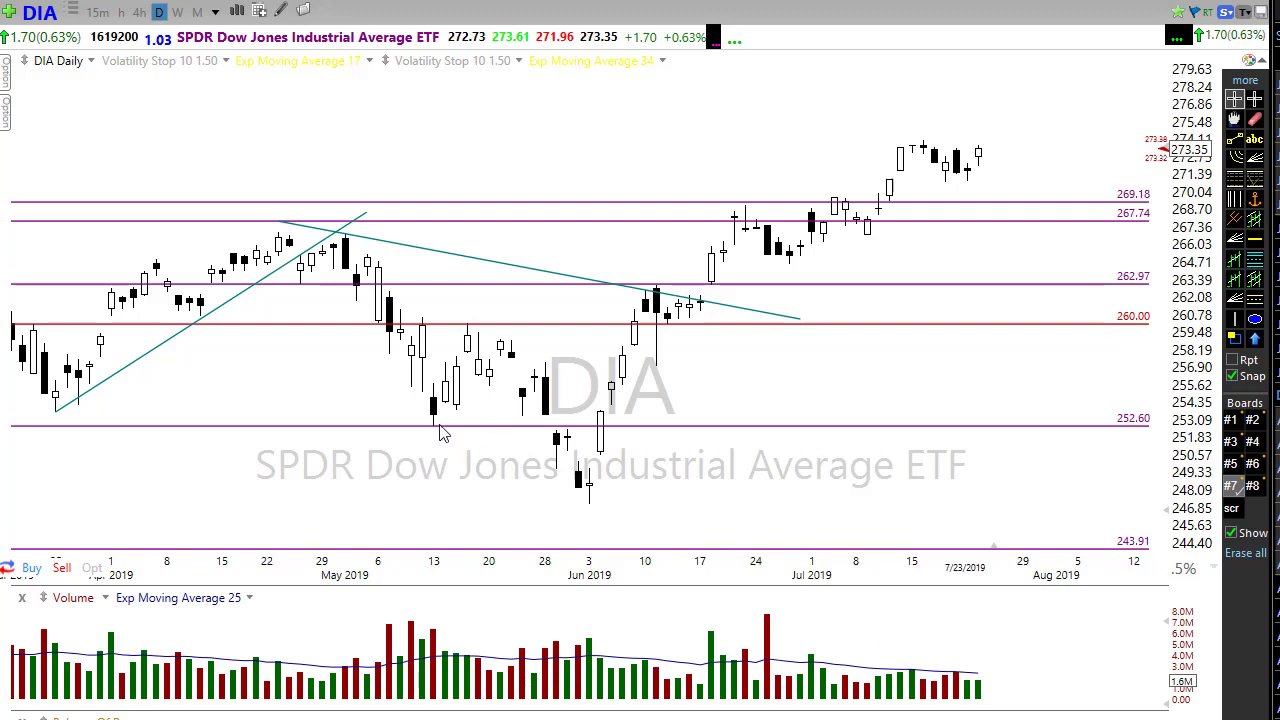
- Draw DIA's uptrend arrow from the mid-May low, cross out the early-June dip, trace the descending trendline and mark the mid-June breakout
left_click_drag(430, 424, 1122, 145)
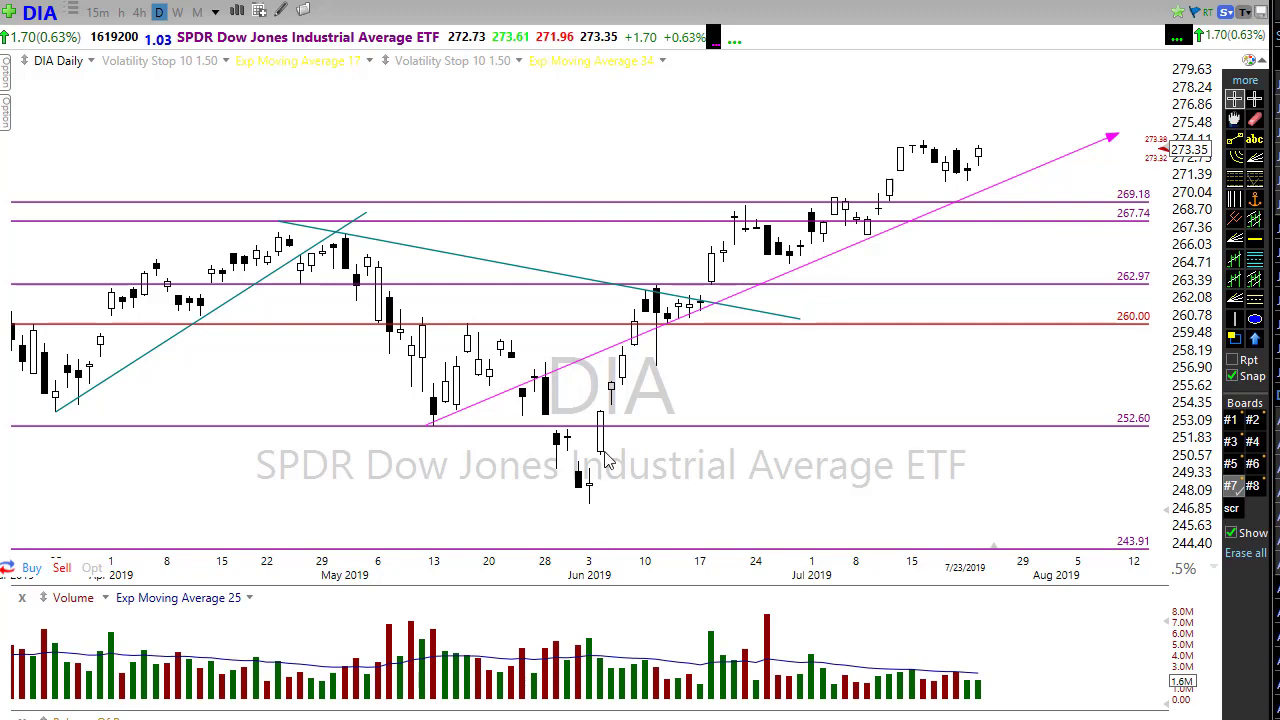
left_click_drag(630, 390, 538, 476)
left_click_drag(536, 398, 624, 460)
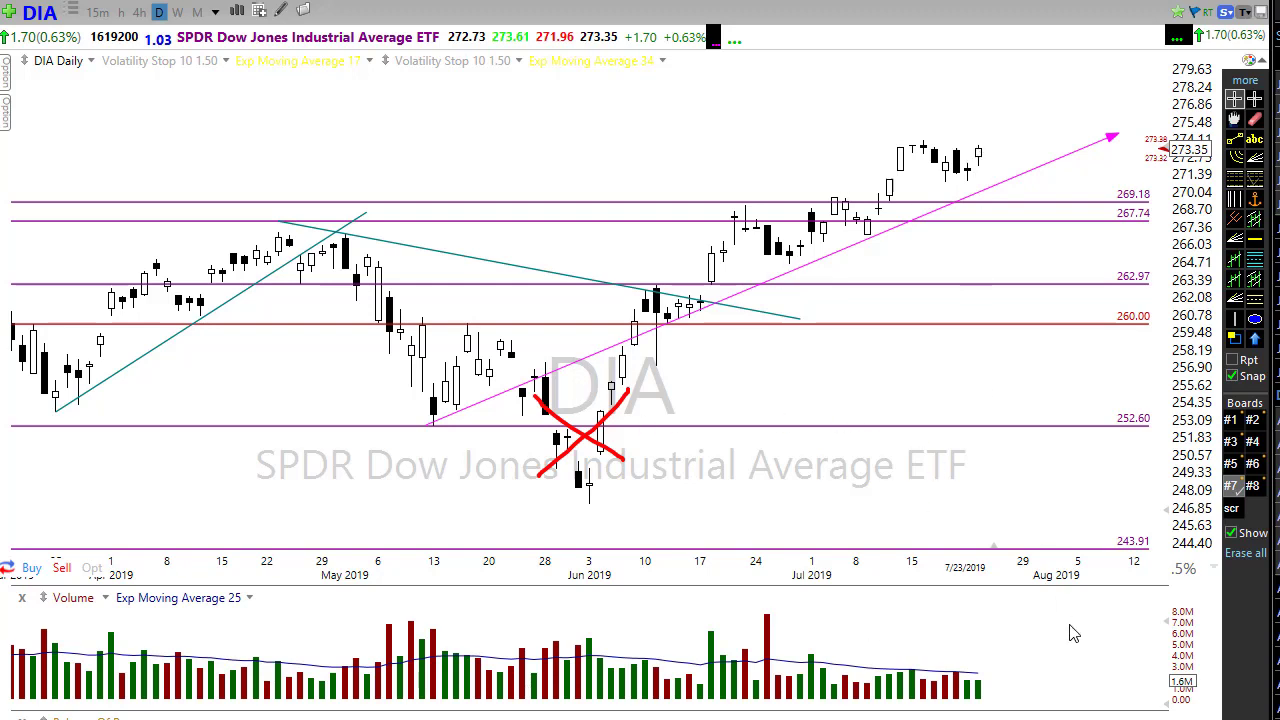
left_click_drag(291, 217, 334, 233)
left_click_drag(404, 252, 808, 312)
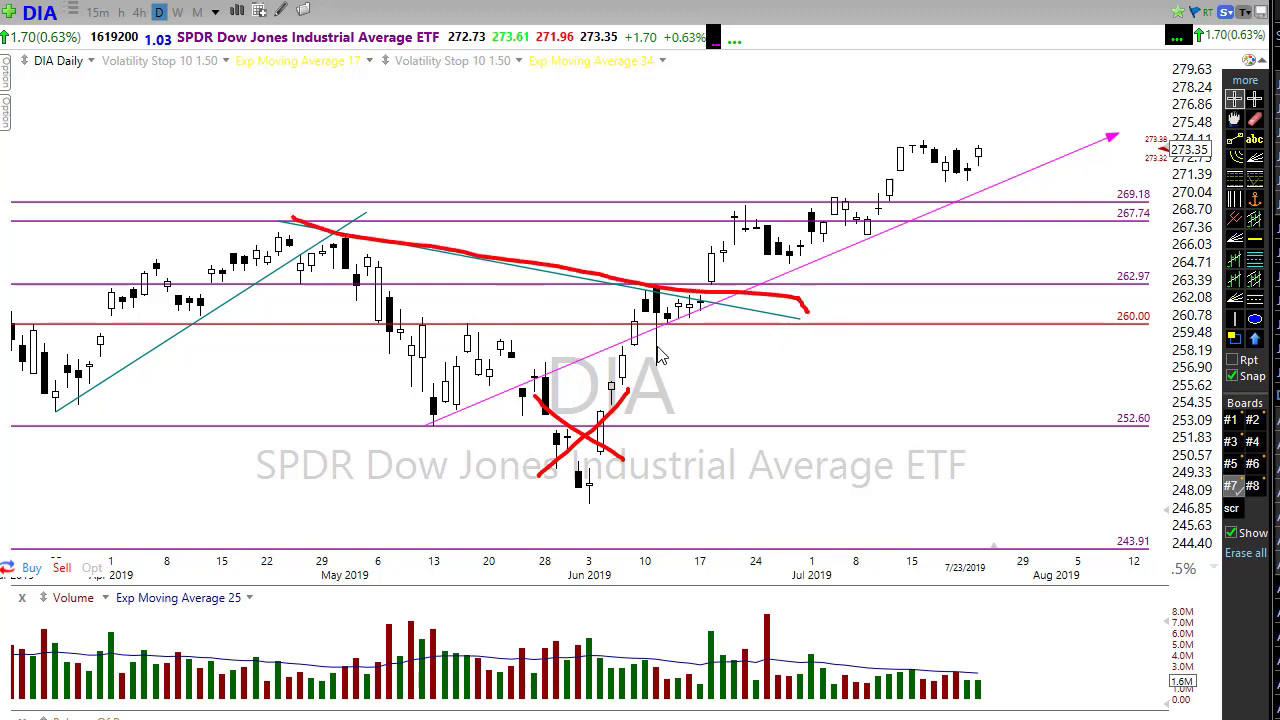
left_click_drag(703, 327, 703, 287)
- Trace DIA's late-June and July pullbacks and rallies with arrows, point at the latest pullback, and clear the annotations
mouse_move(718, 210)
left_mouse_down()
mouse_move(788, 252)
mouse_move(846, 201)
left_mouse_up()
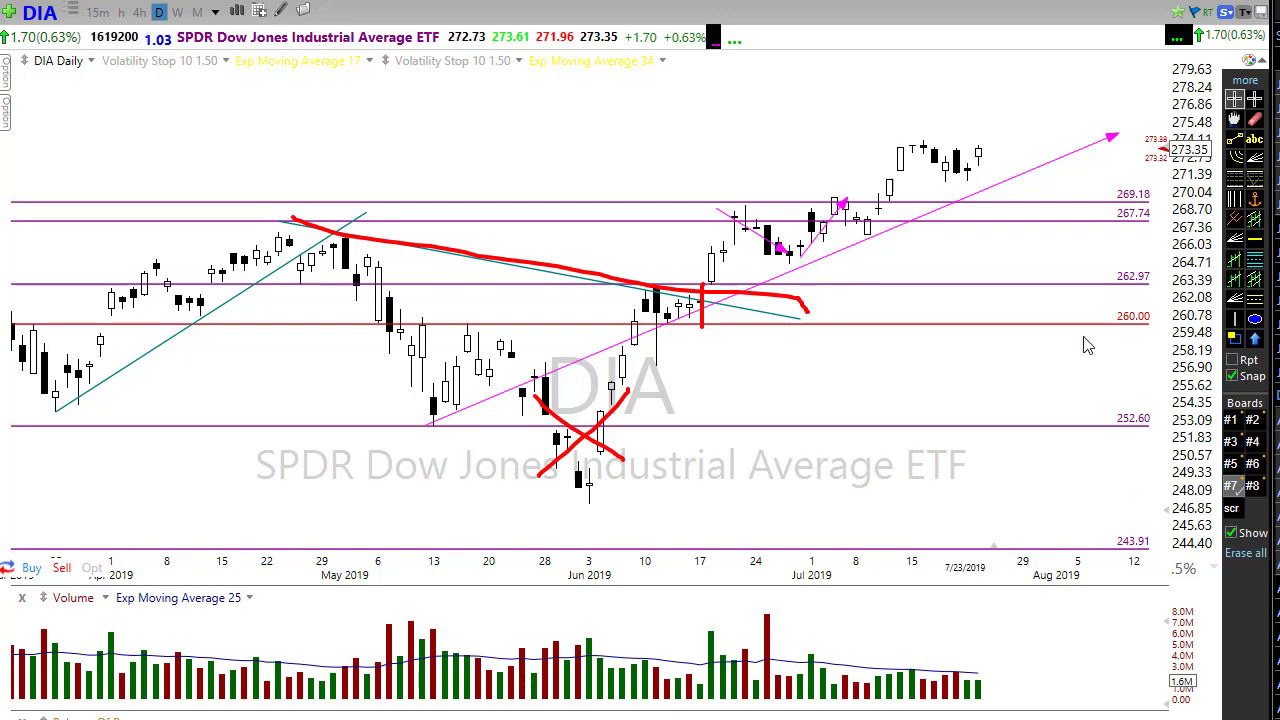
mouse_move(822, 200)
left_mouse_down()
mouse_move(874, 234)
mouse_move(915, 150)
mouse_move(972, 176)
left_mouse_up()
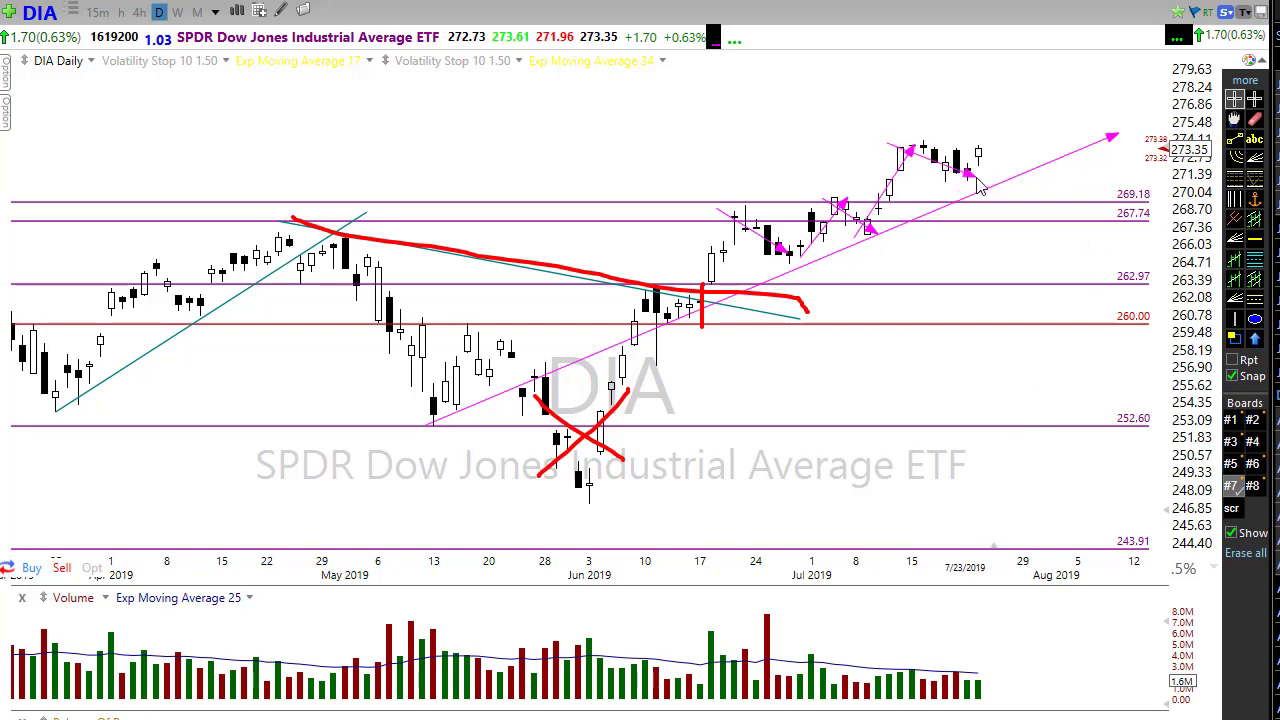
left_click_drag(1065, 231, 1038, 203)
key("Escape")
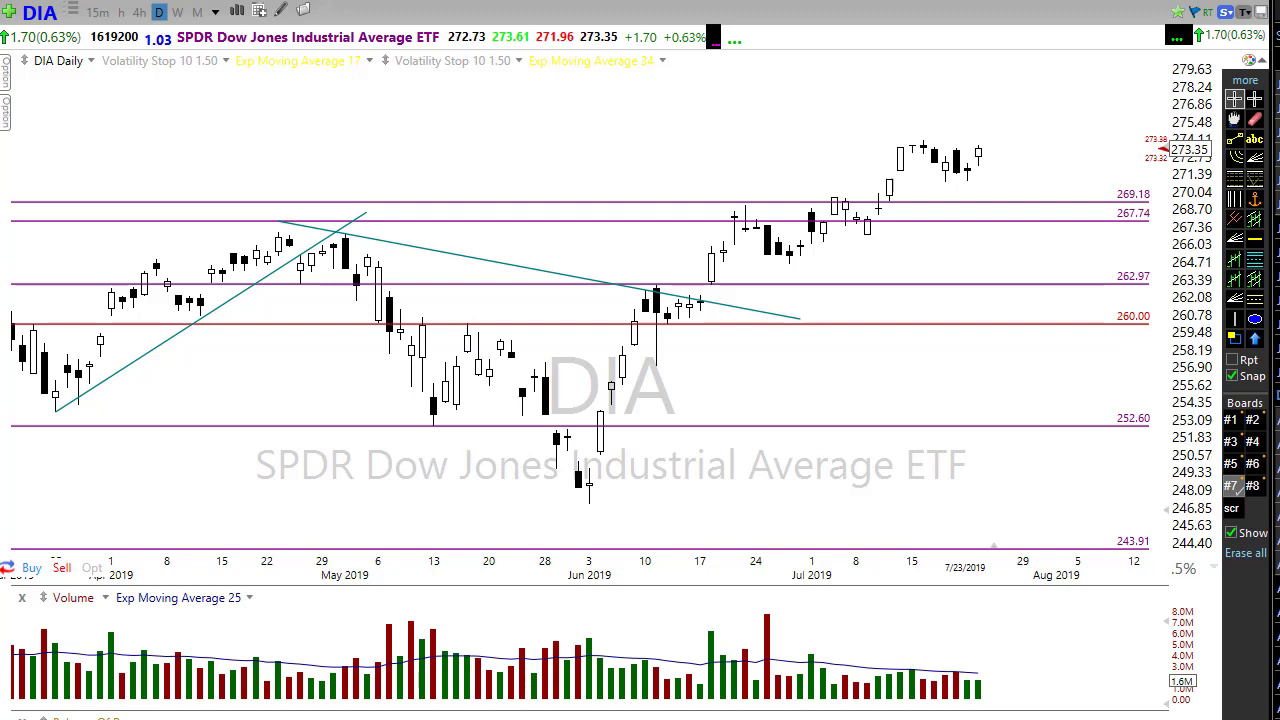
- Step through the daily charts of LVS, UAL, RH and AAPL and compare their trendlines and breakout levels
key("space")
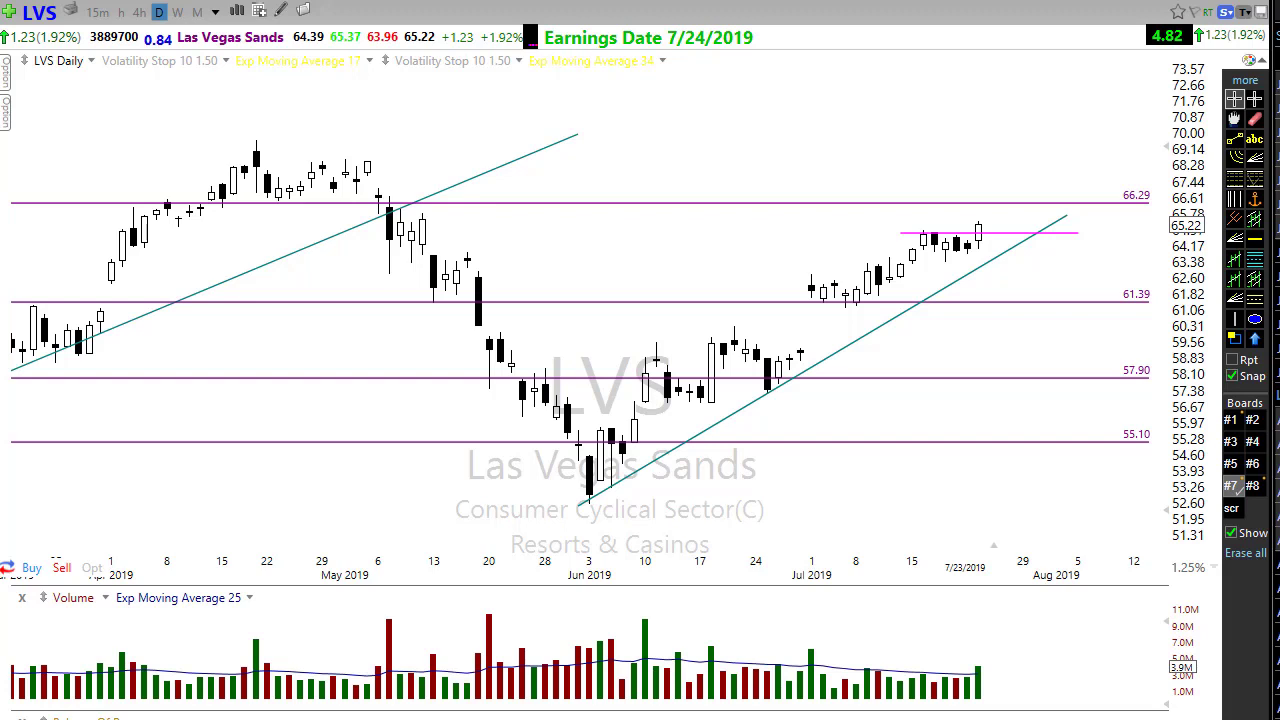
key("space")
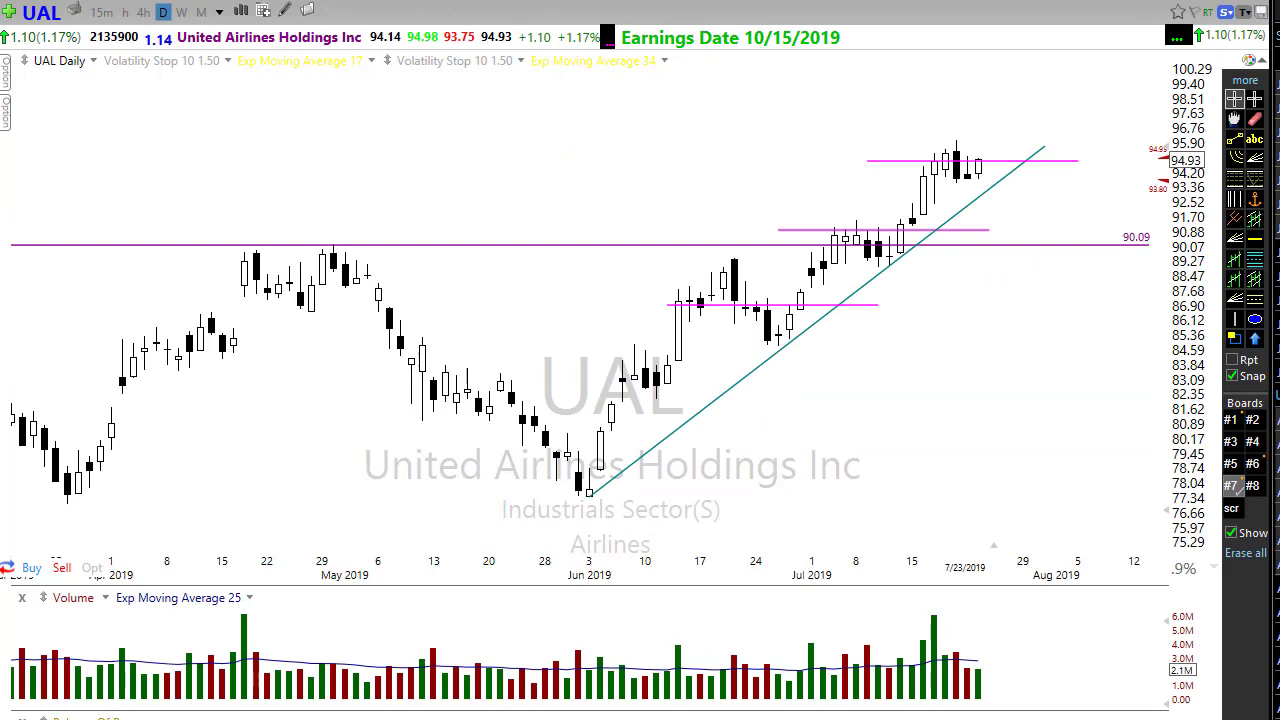
key("space")
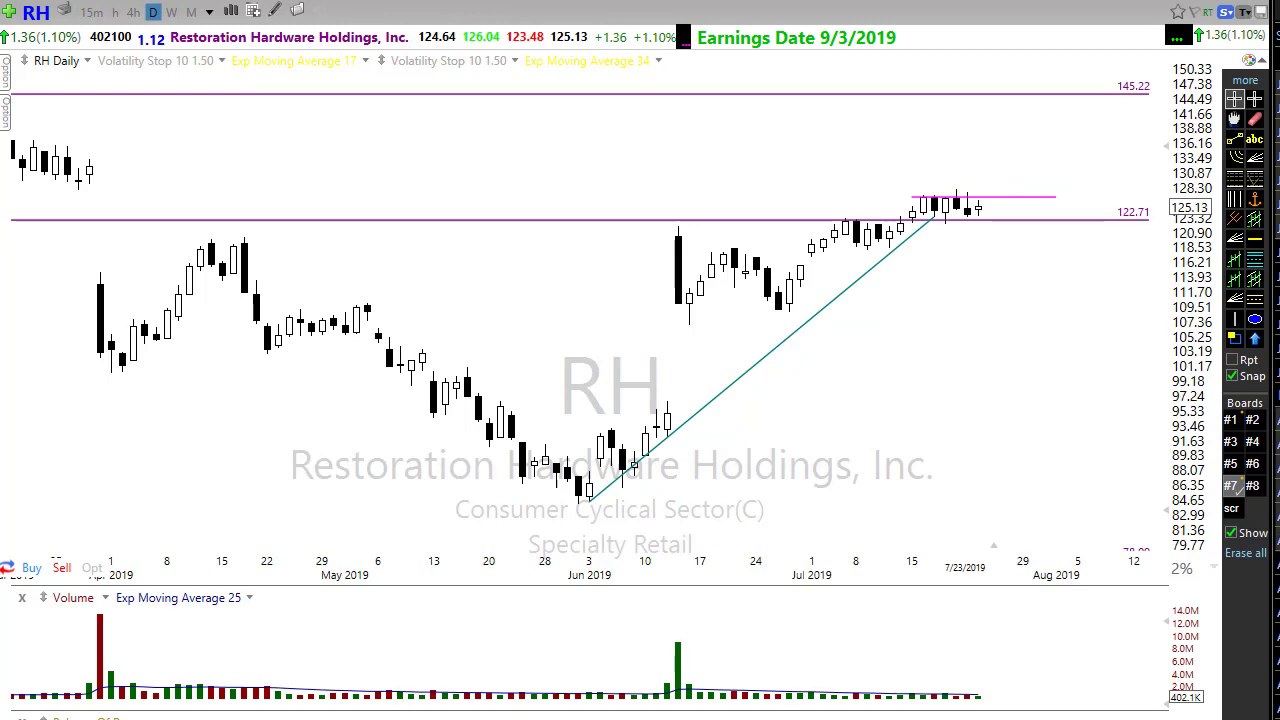
key("space")
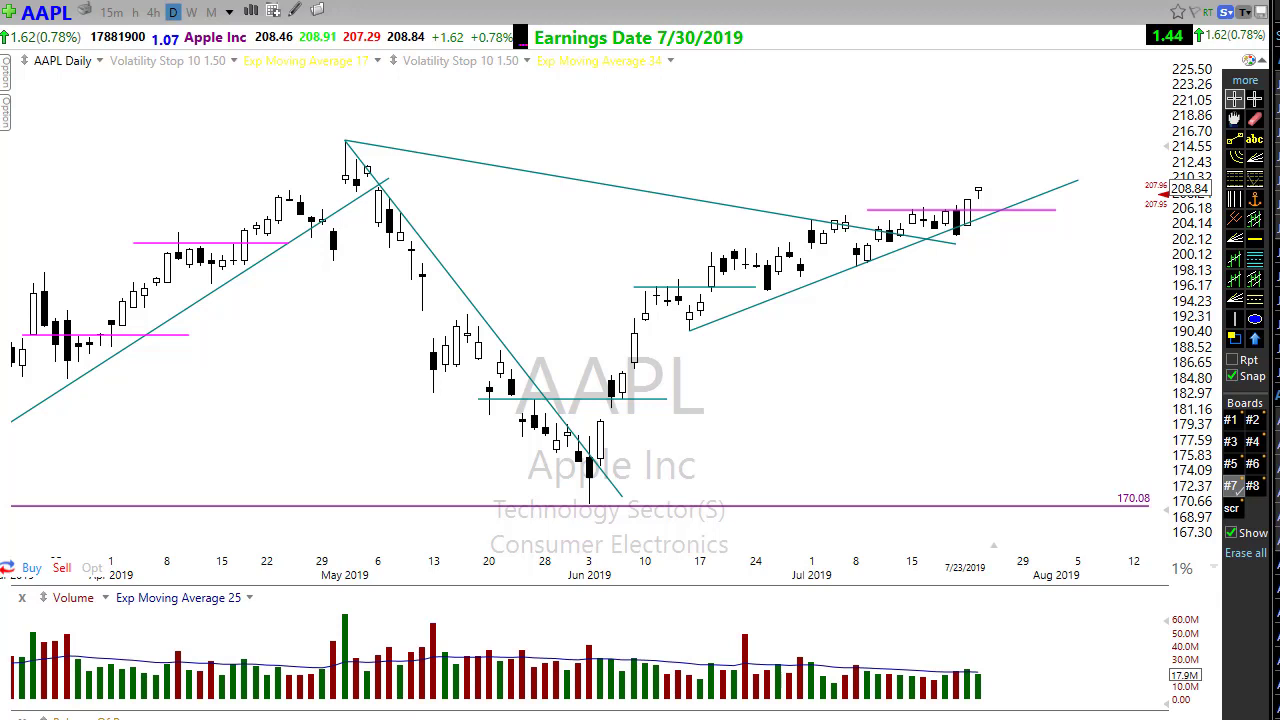
- Switch to the LTA Main Application and move its window so the configuration options are in view
mouse_move(128, 352)
key("alt+Tab")
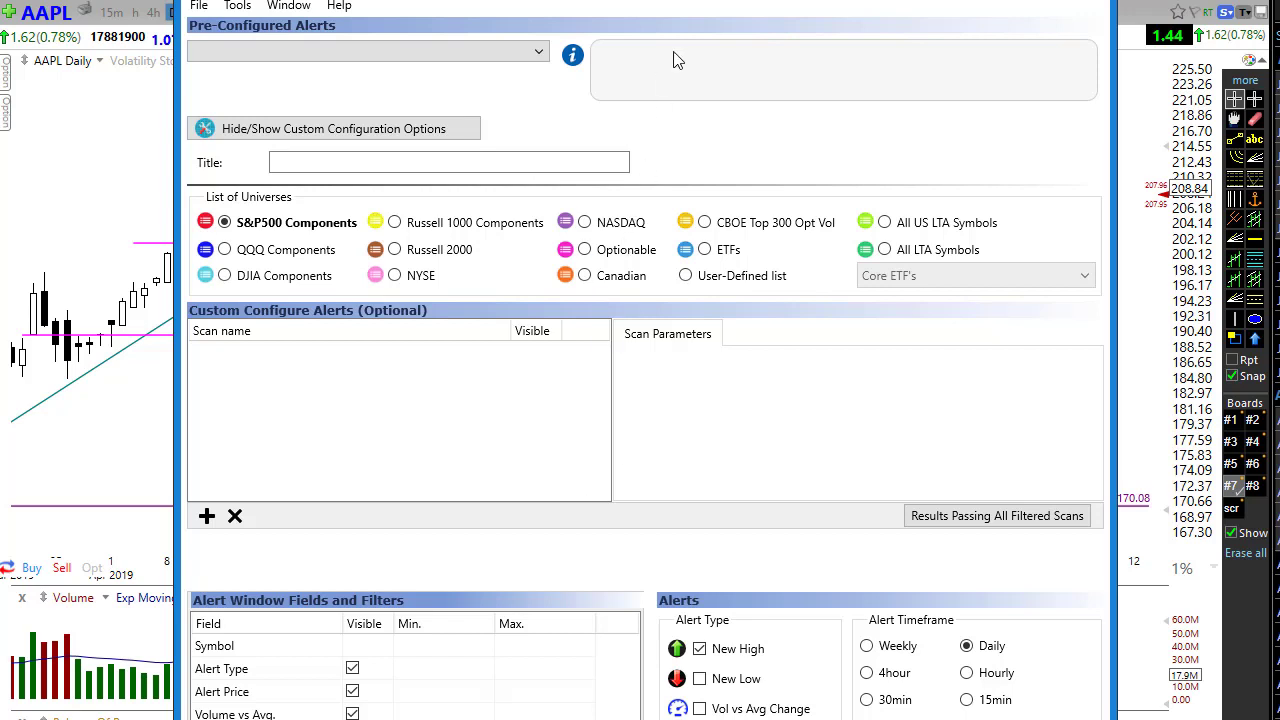
left_click_drag(680, 0, 704, 12)
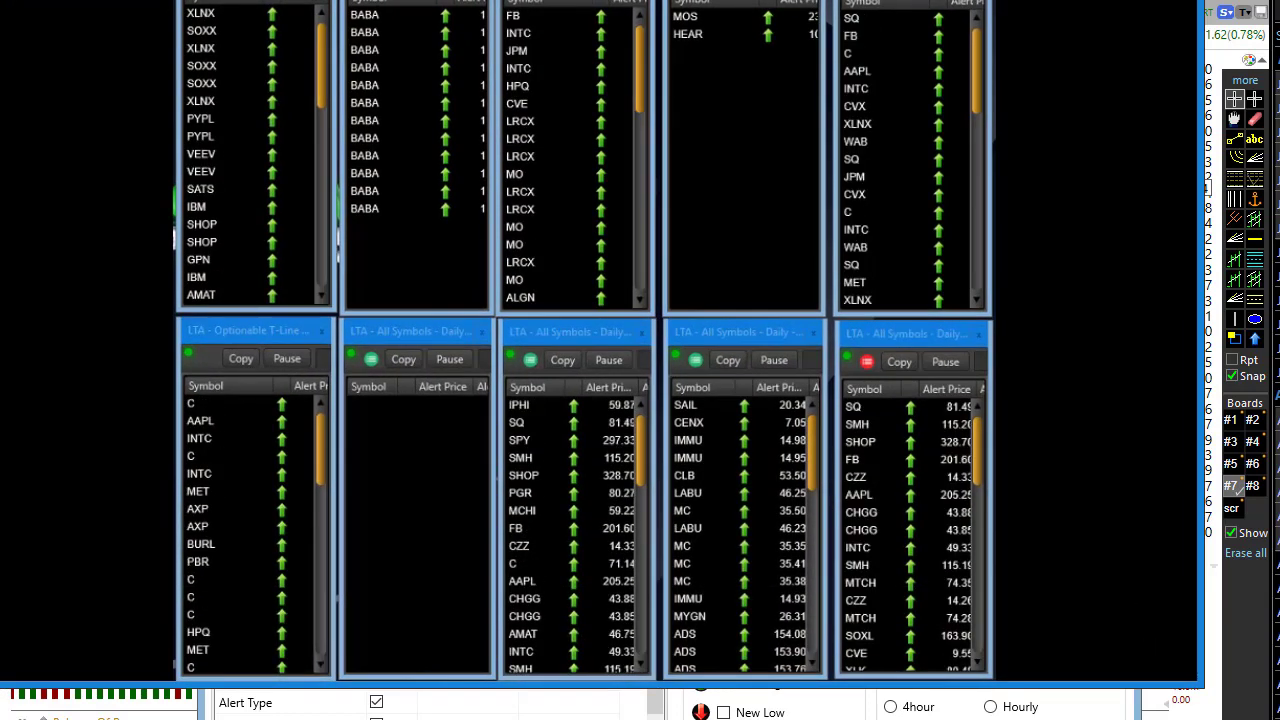
- Watch the recorded alert lists, bring the LTA Main Application back in front and reposition it to expose the alert timeframe options
mouse_move(163, 652)
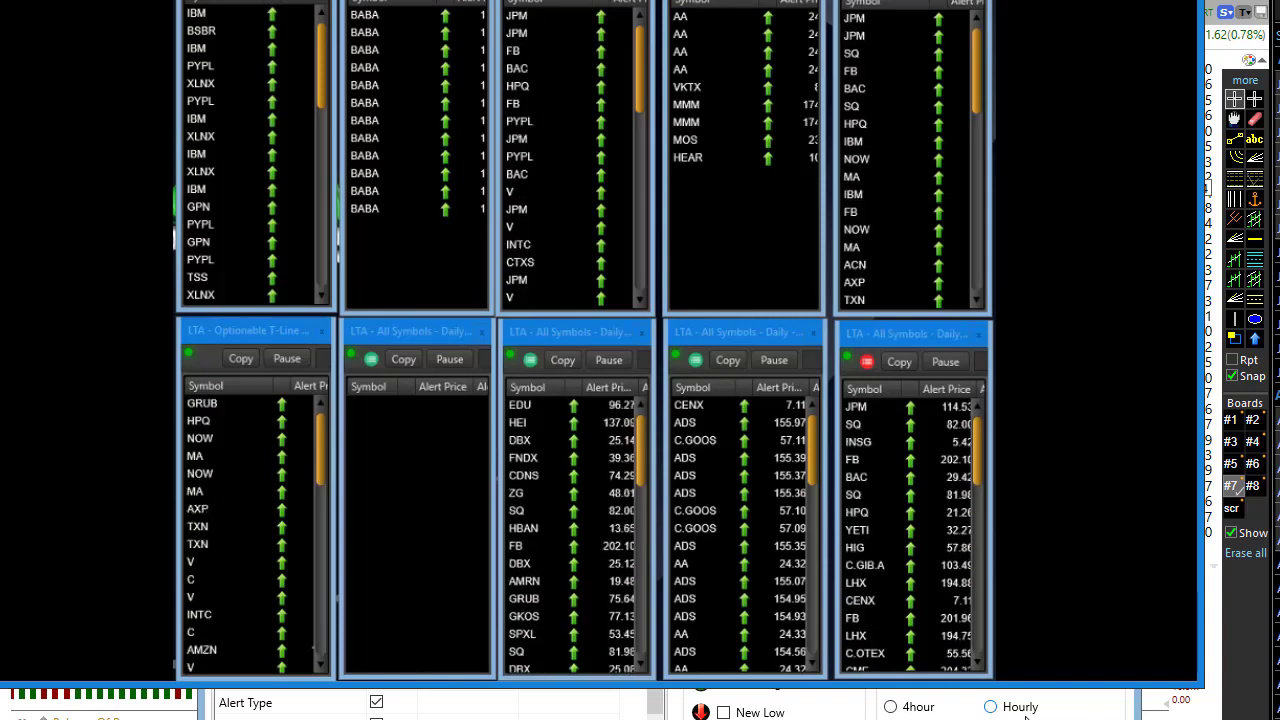
mouse_move(401, 362)
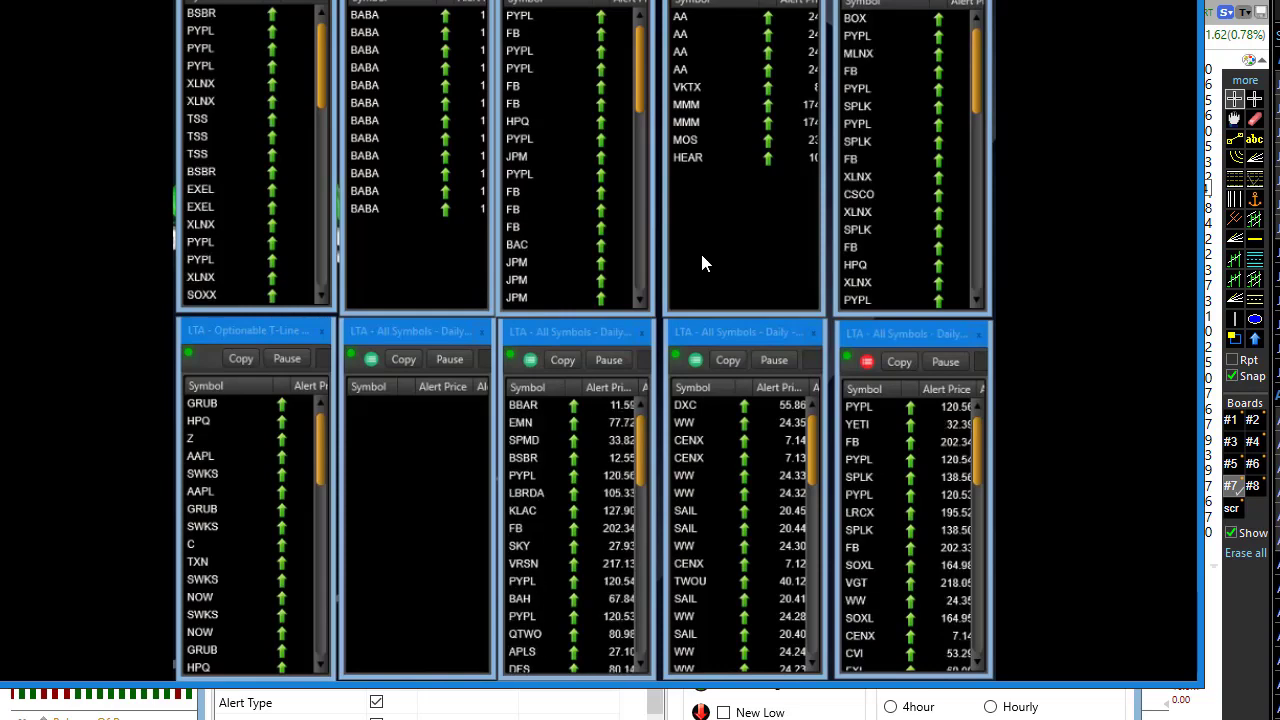
mouse_move(905, 633)
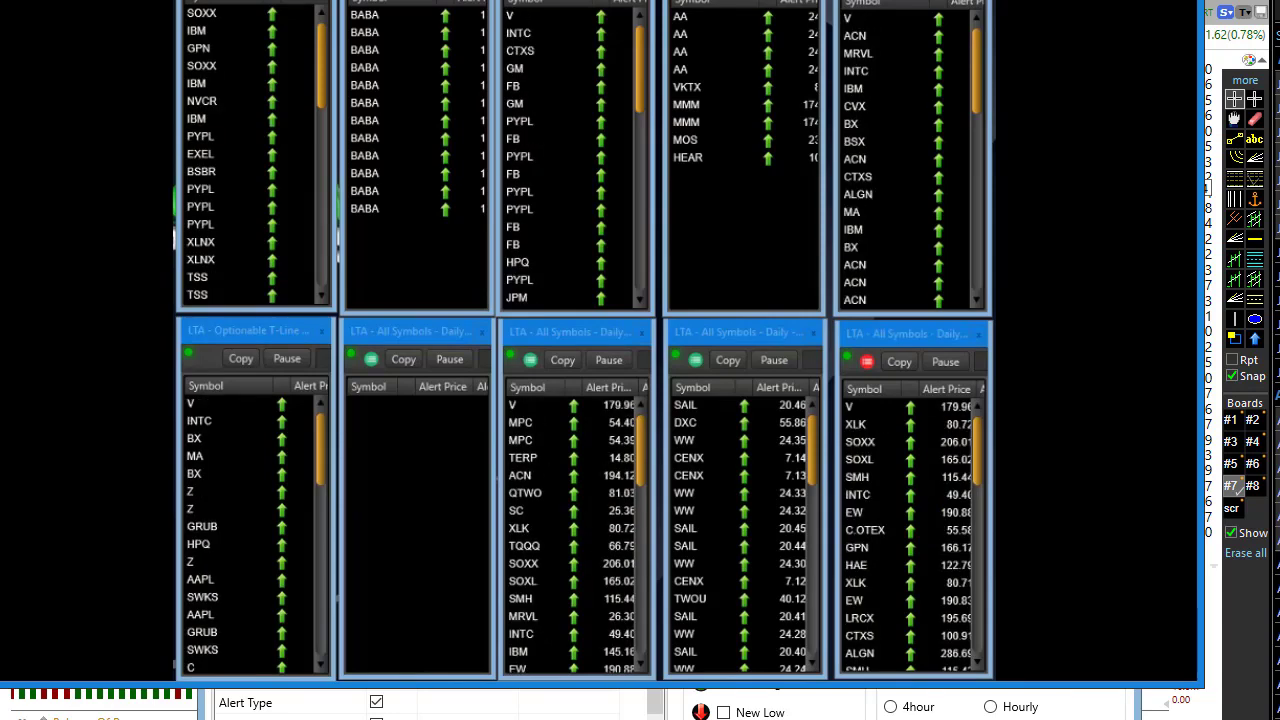
left_click(1030, 705)
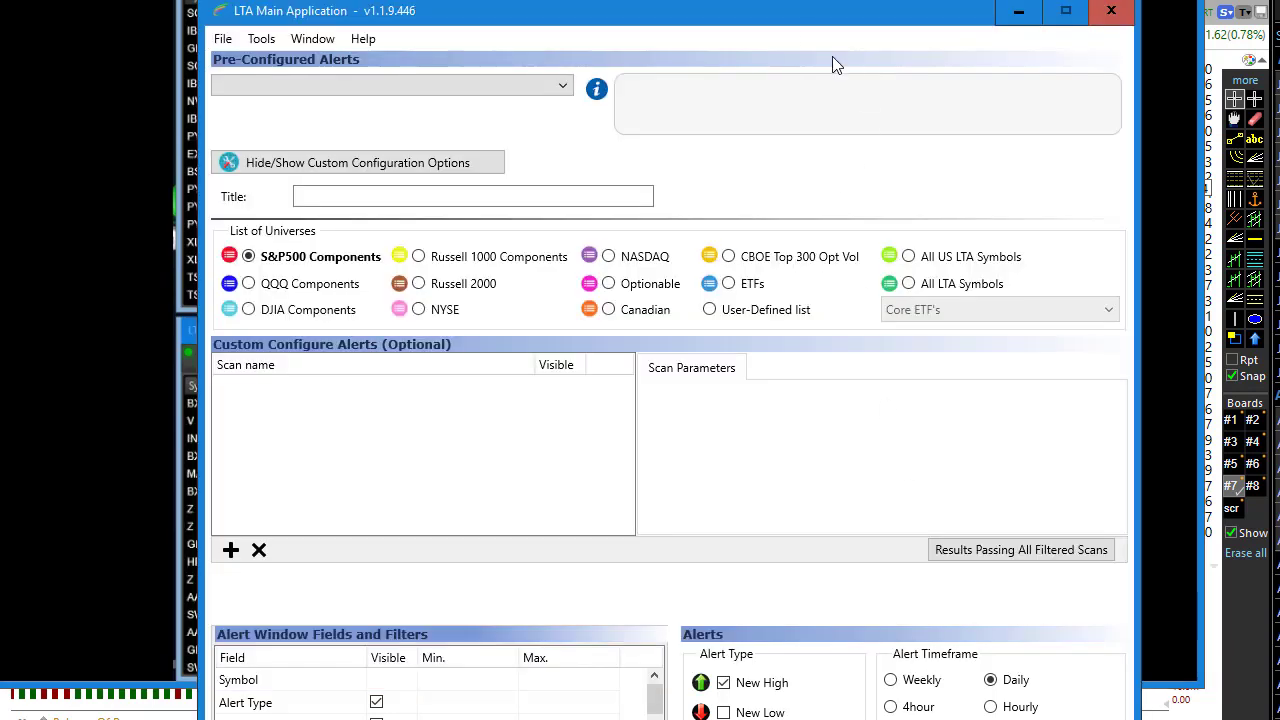
left_click_drag(806, 24, 764, 0)
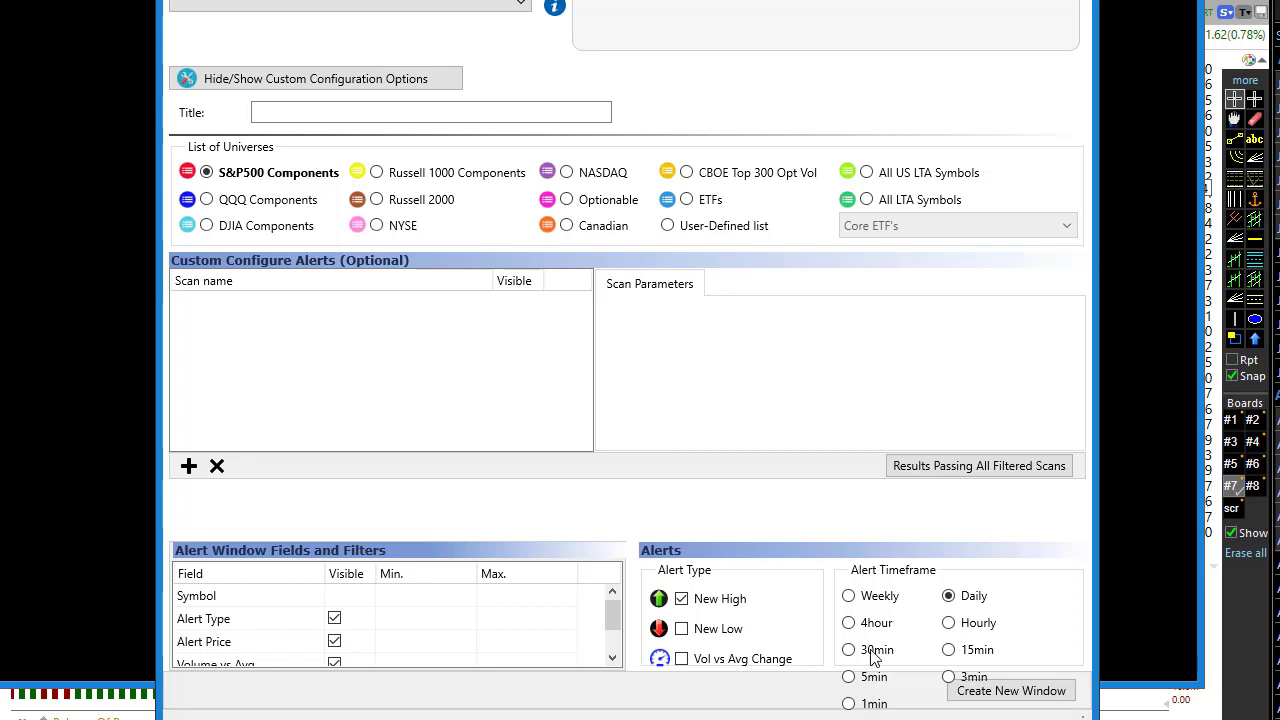
- Add a blank custom scan row, examine the available bear, Bollinger and bull scans, and close the list without choosing one
left_click(189, 467)
scroll(393, 430, "down", 3)
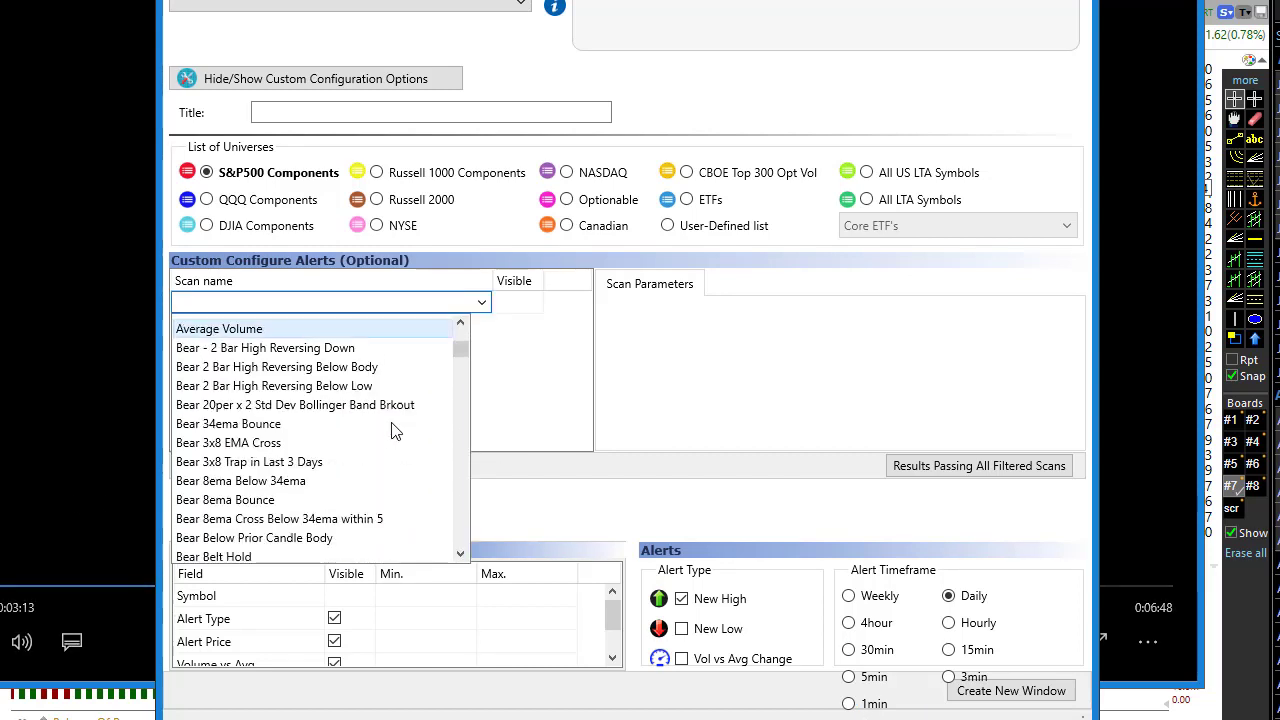
scroll(393, 430, "down", 1)
scroll(393, 430, "down", 2)
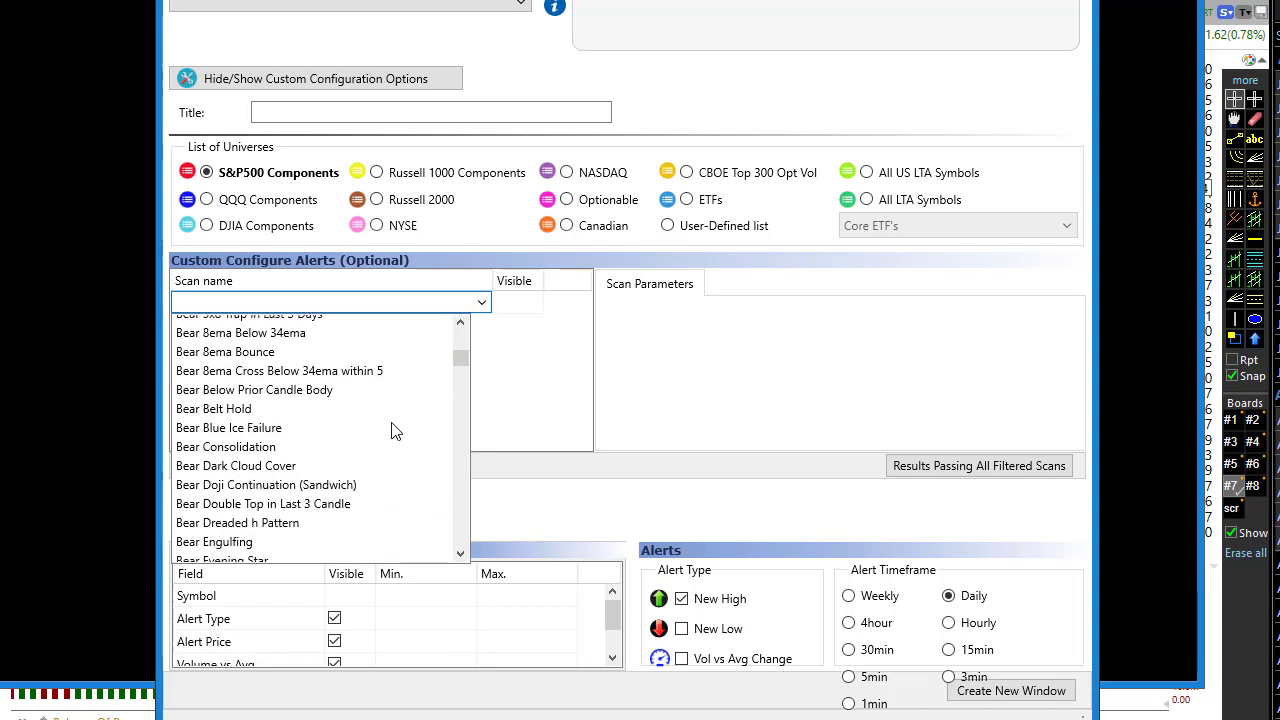
scroll(393, 430, "down", 2)
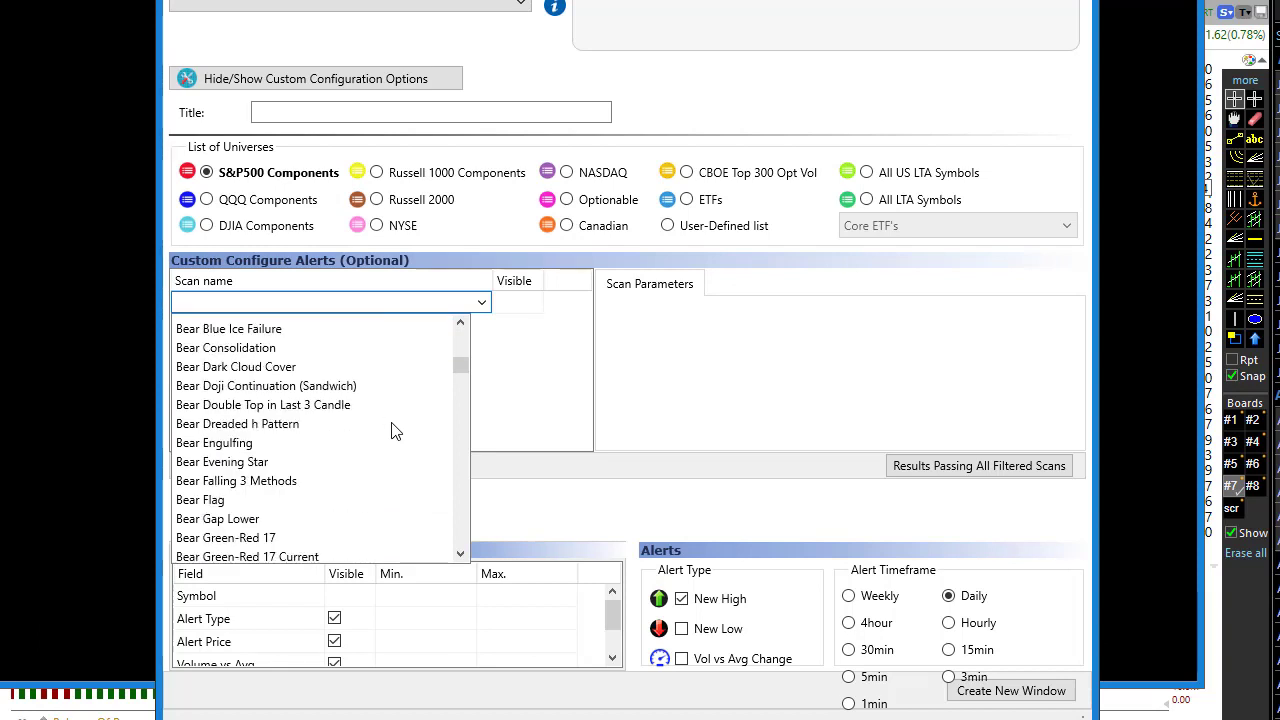
scroll(393, 430, "down", 3)
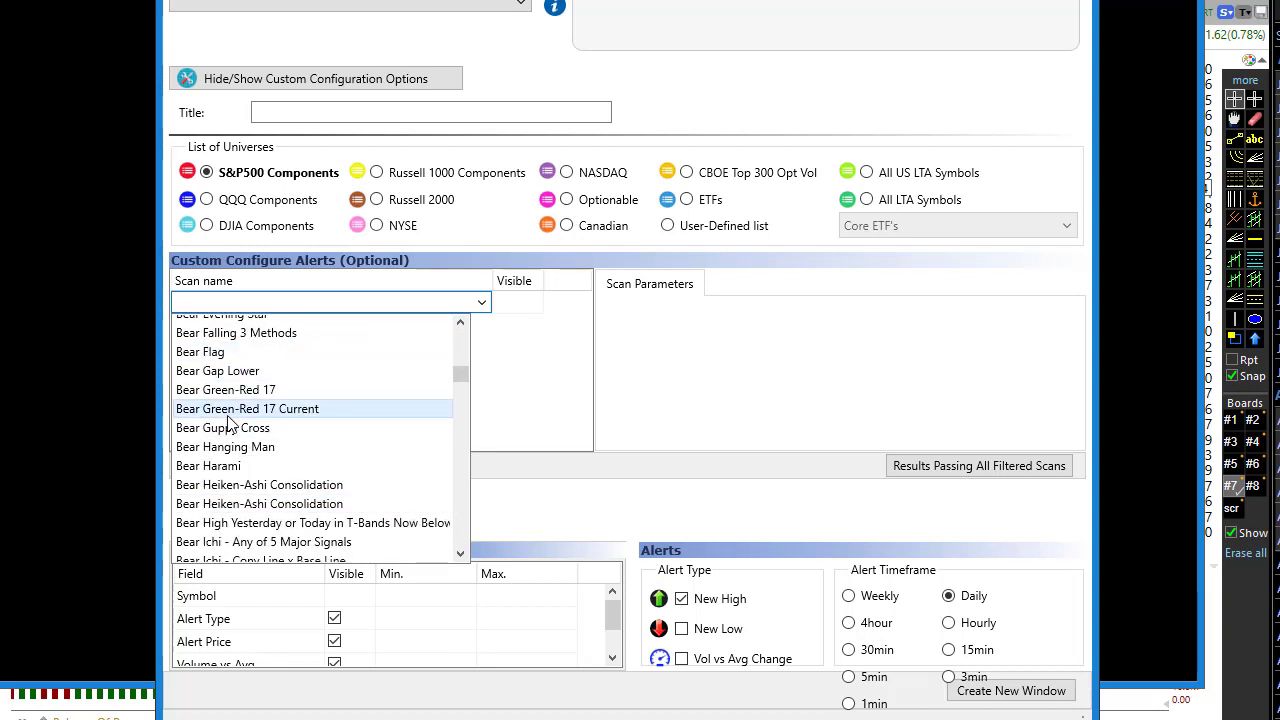
scroll(340, 420, "down", 4)
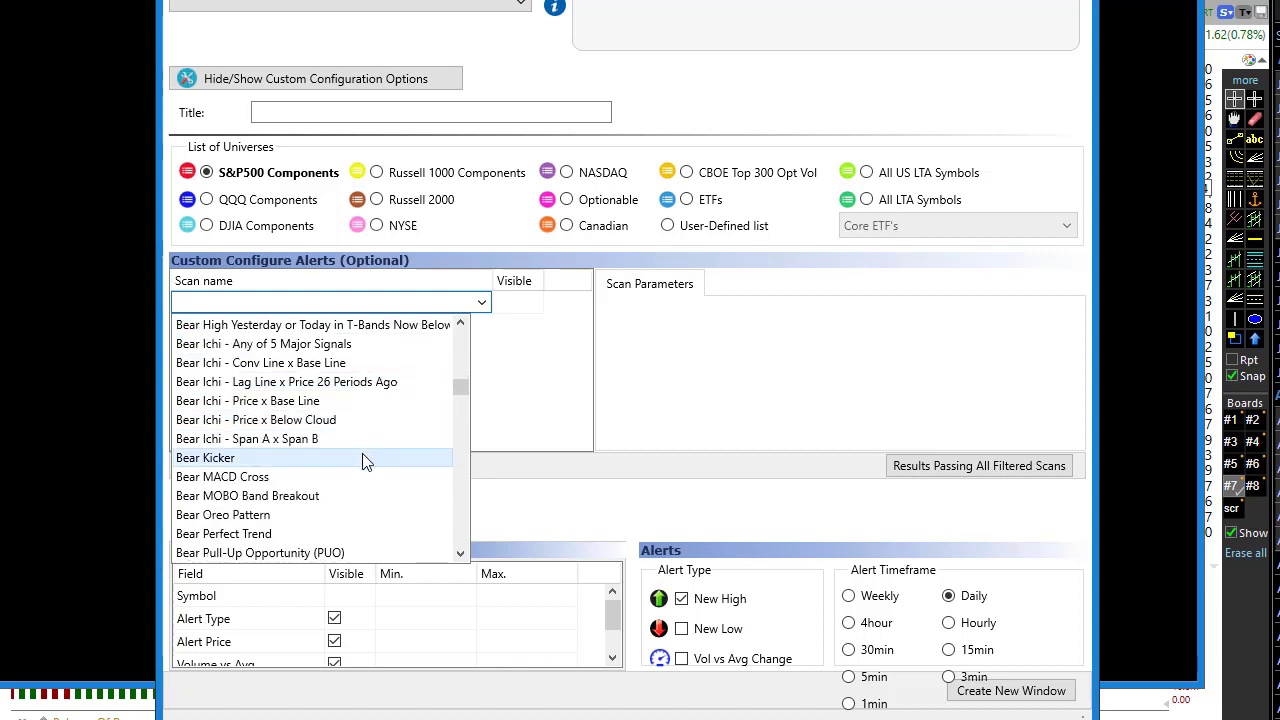
scroll(363, 460, "down", 4)
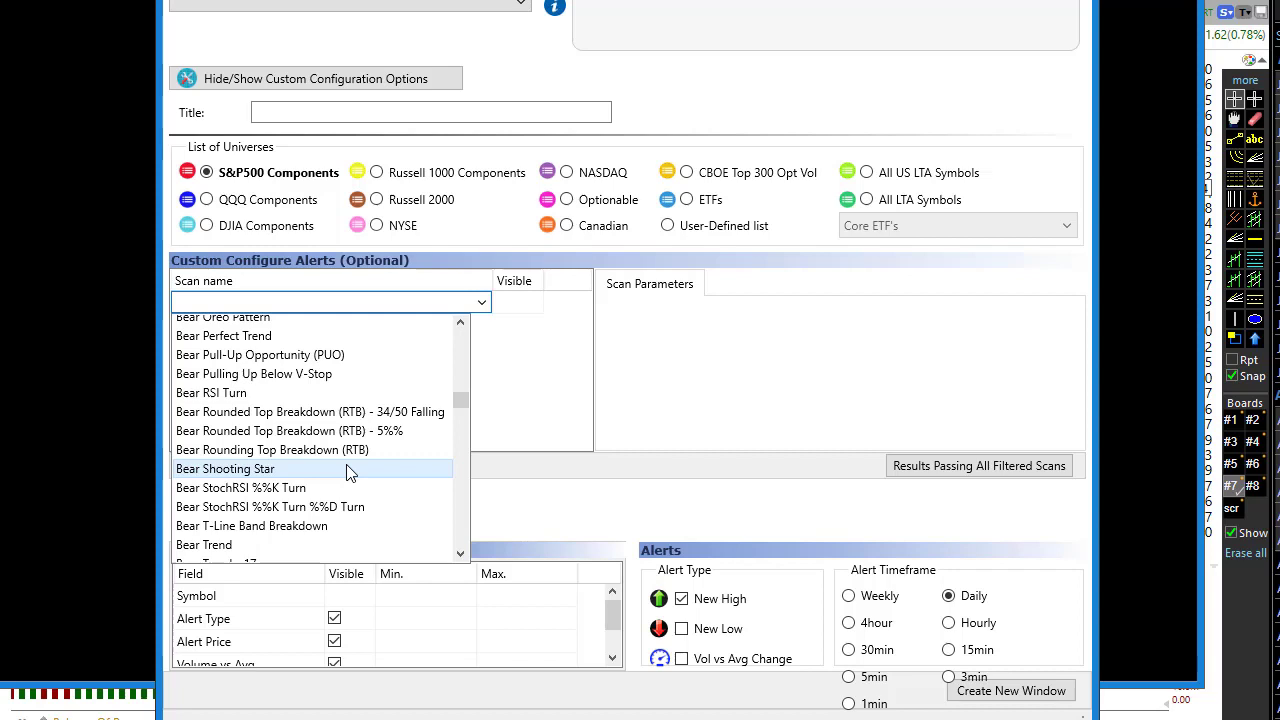
scroll(350, 473, "down", 4)
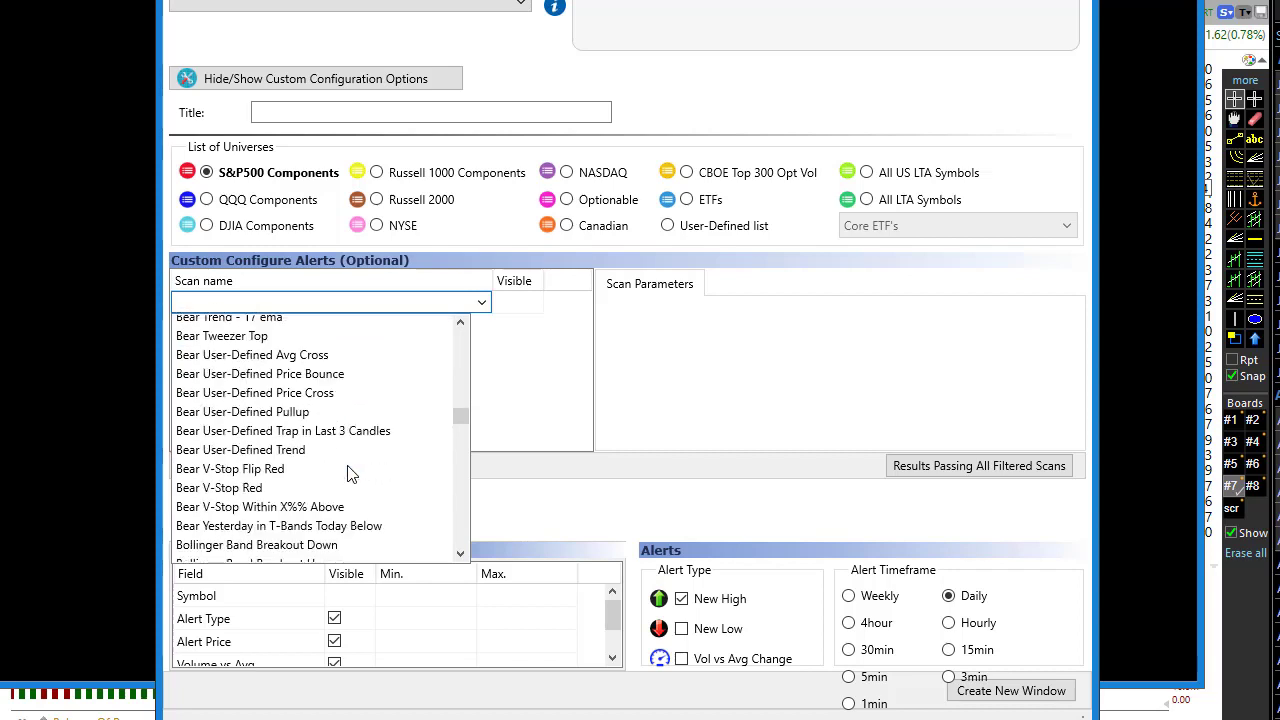
scroll(350, 473, "down", 3)
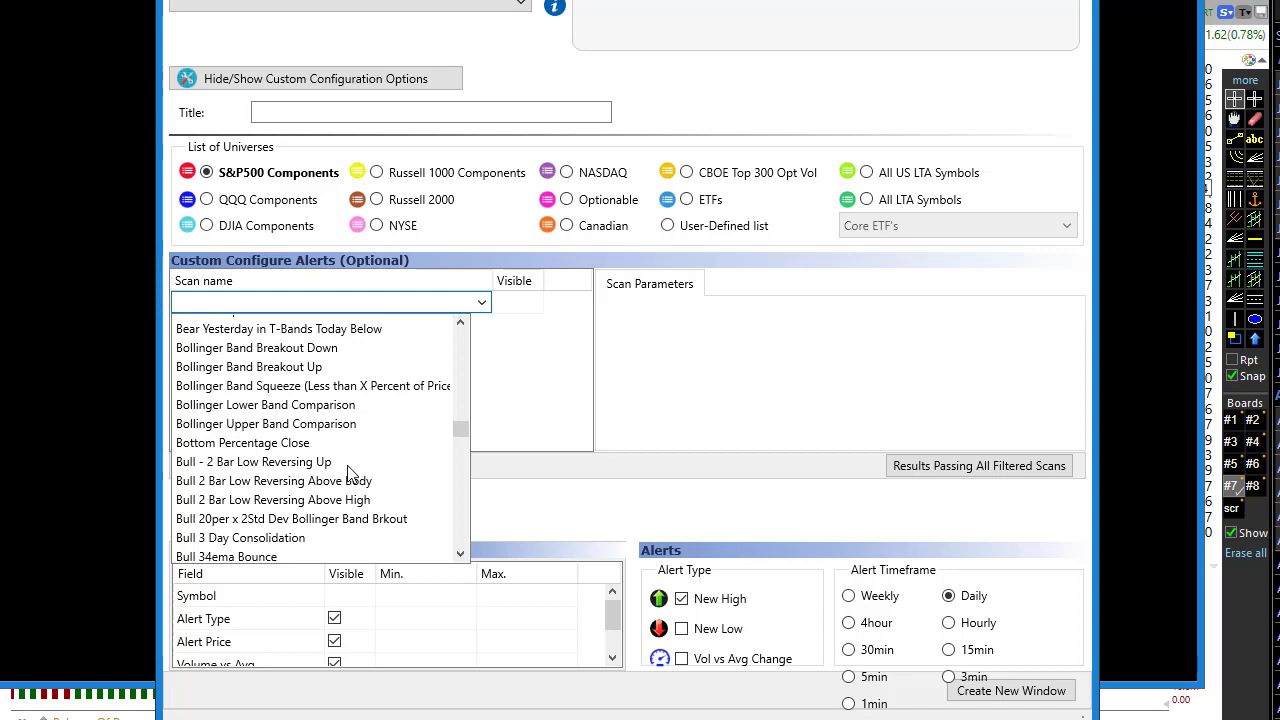
scroll(350, 473, "down", 3)
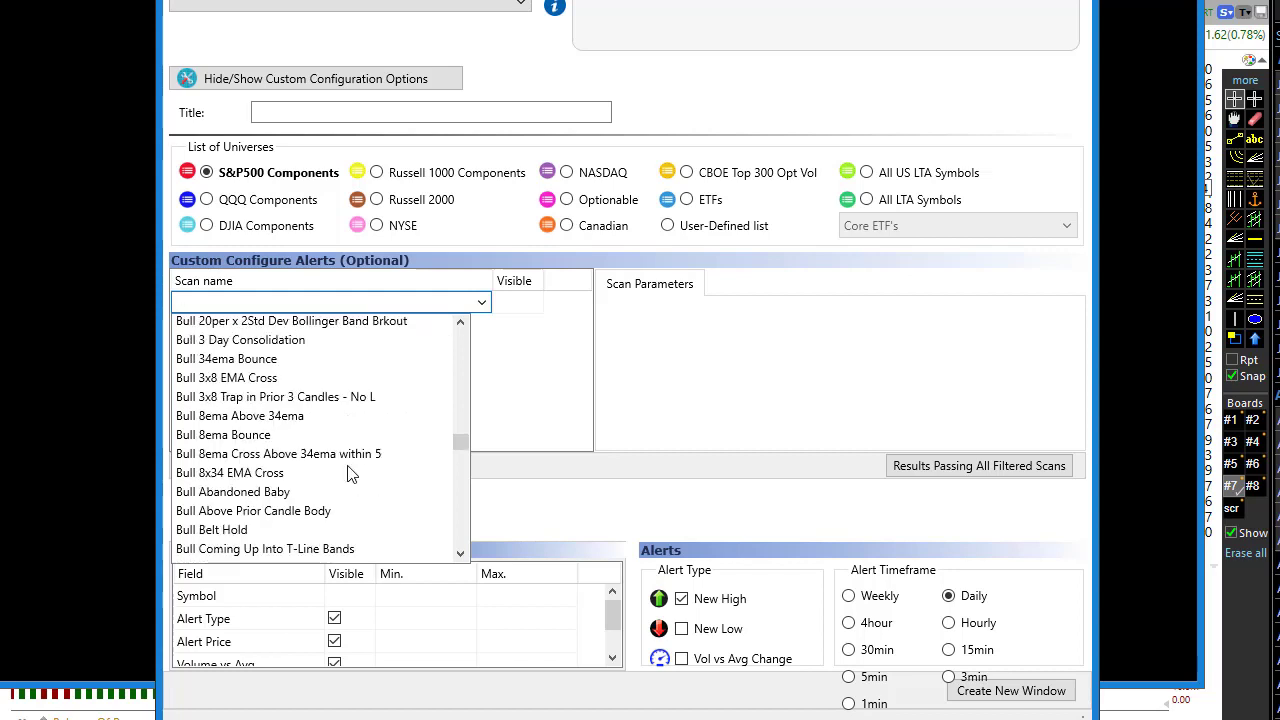
left_click(577, 459)
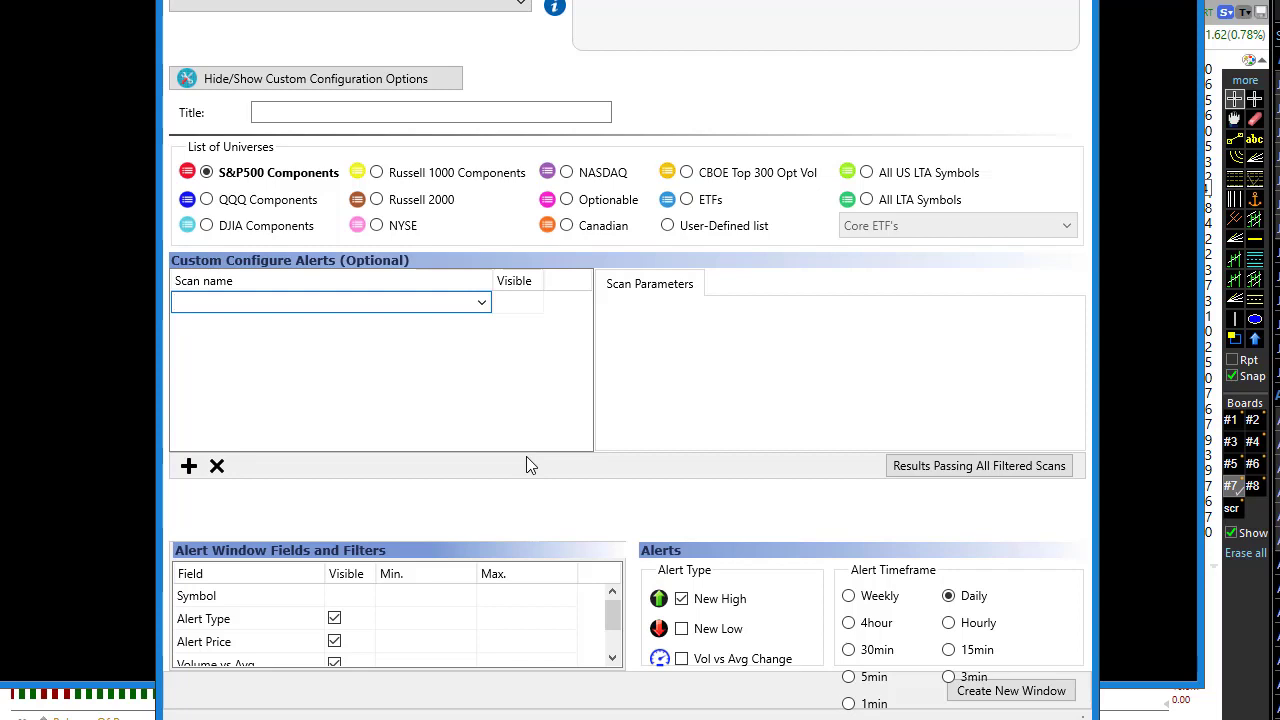
- Set the alert universe to the user-defined My Optionable List and review the alert window fields and filters
left_click(668, 226)
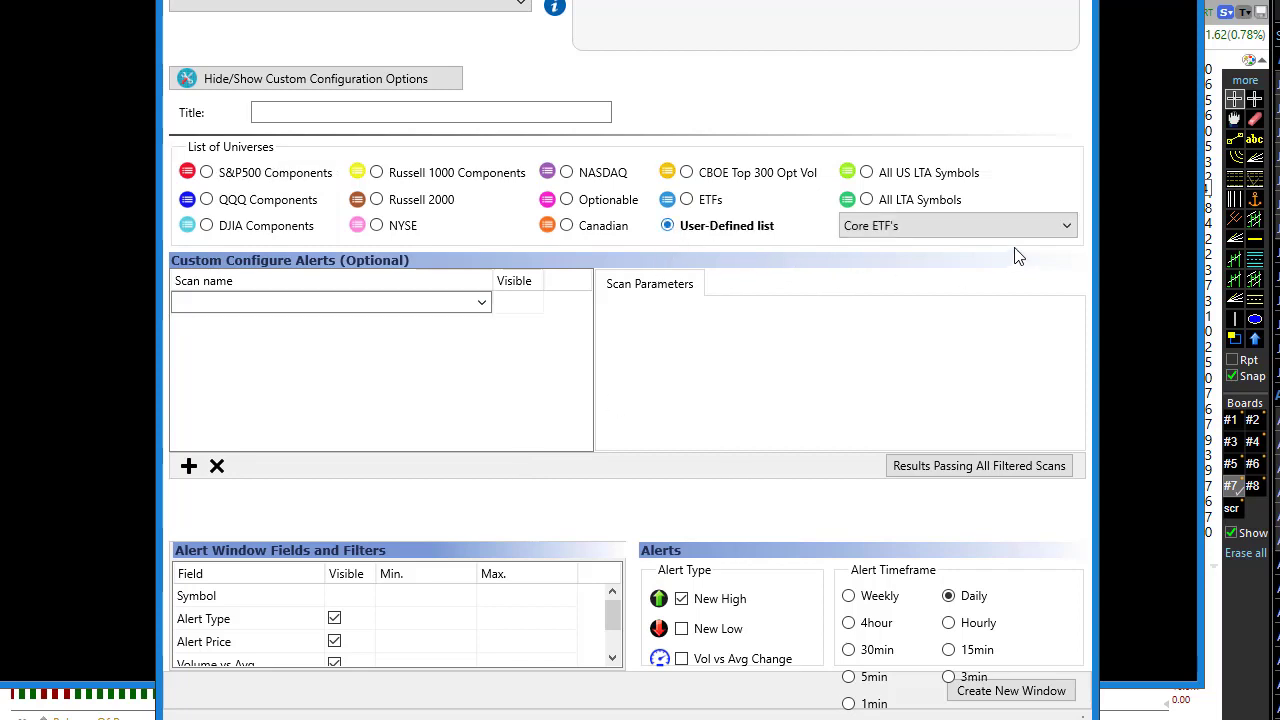
left_click(1066, 228)
left_click(932, 288)
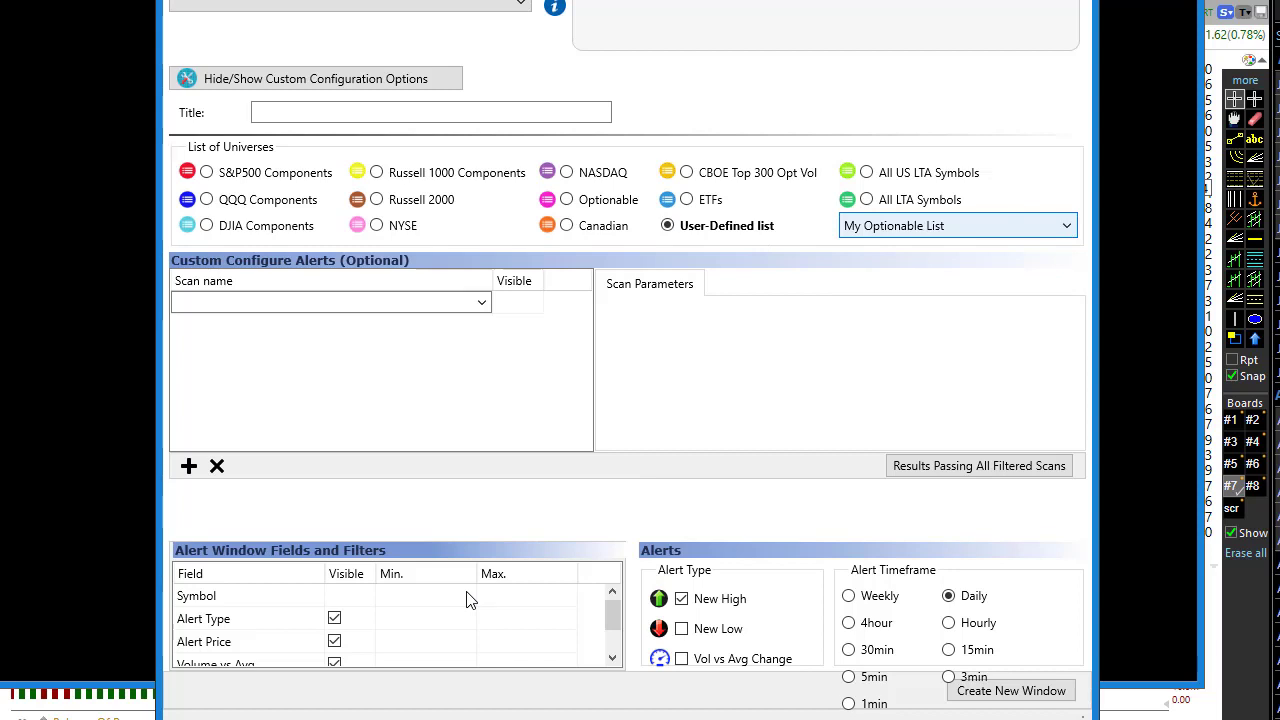
scroll(470, 599, "down", 1)
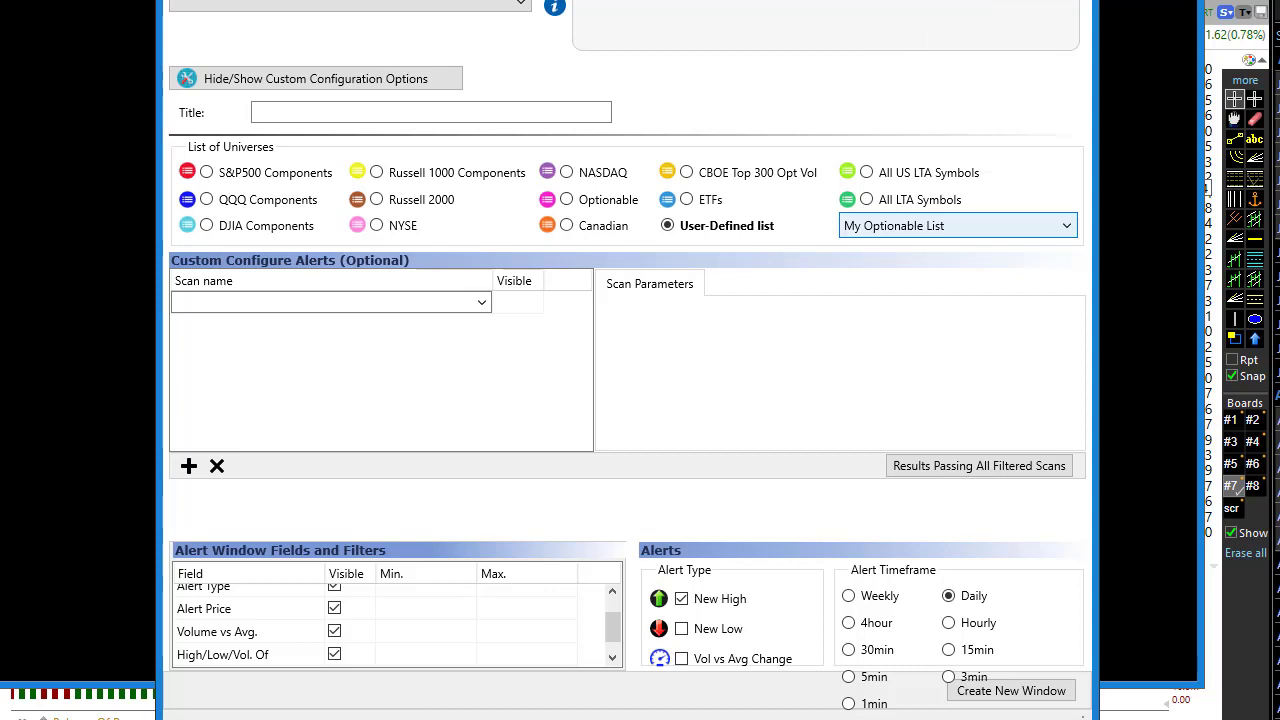
- Switch to the recorded alert windows and examine the new-high alerts streaming in across the lists
key("alt+Tab")
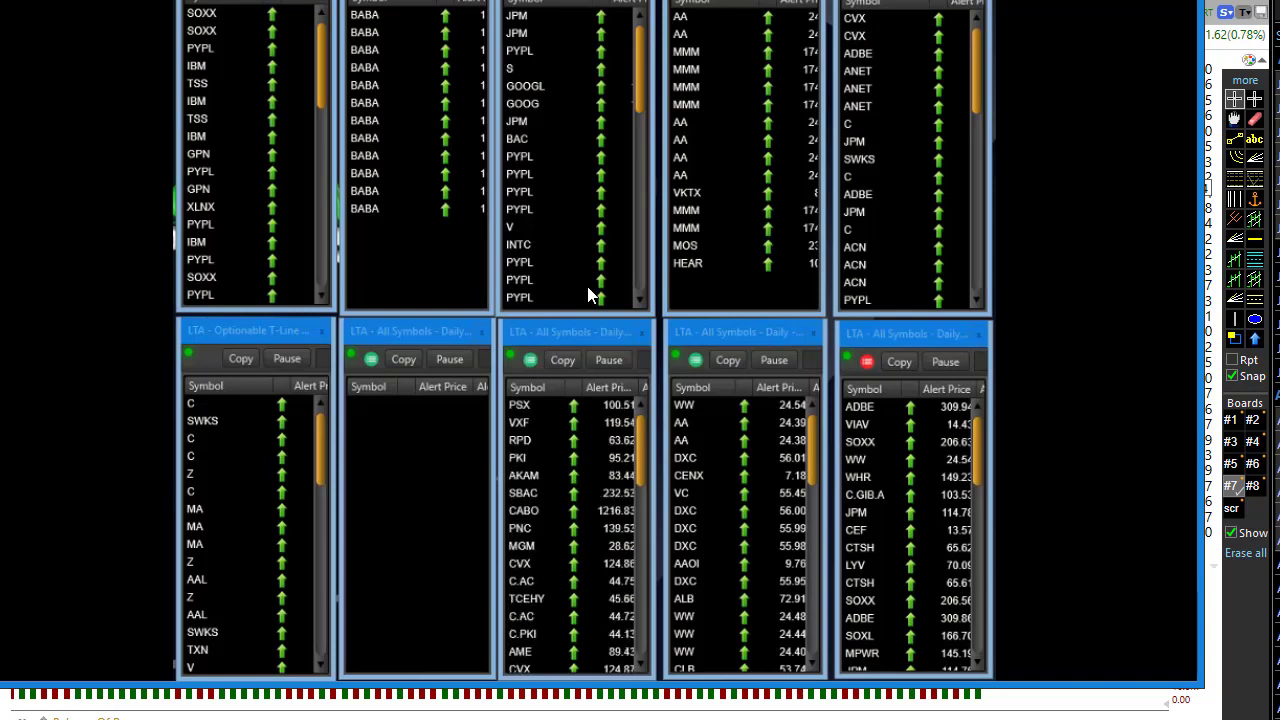
mouse_move(613, 97)
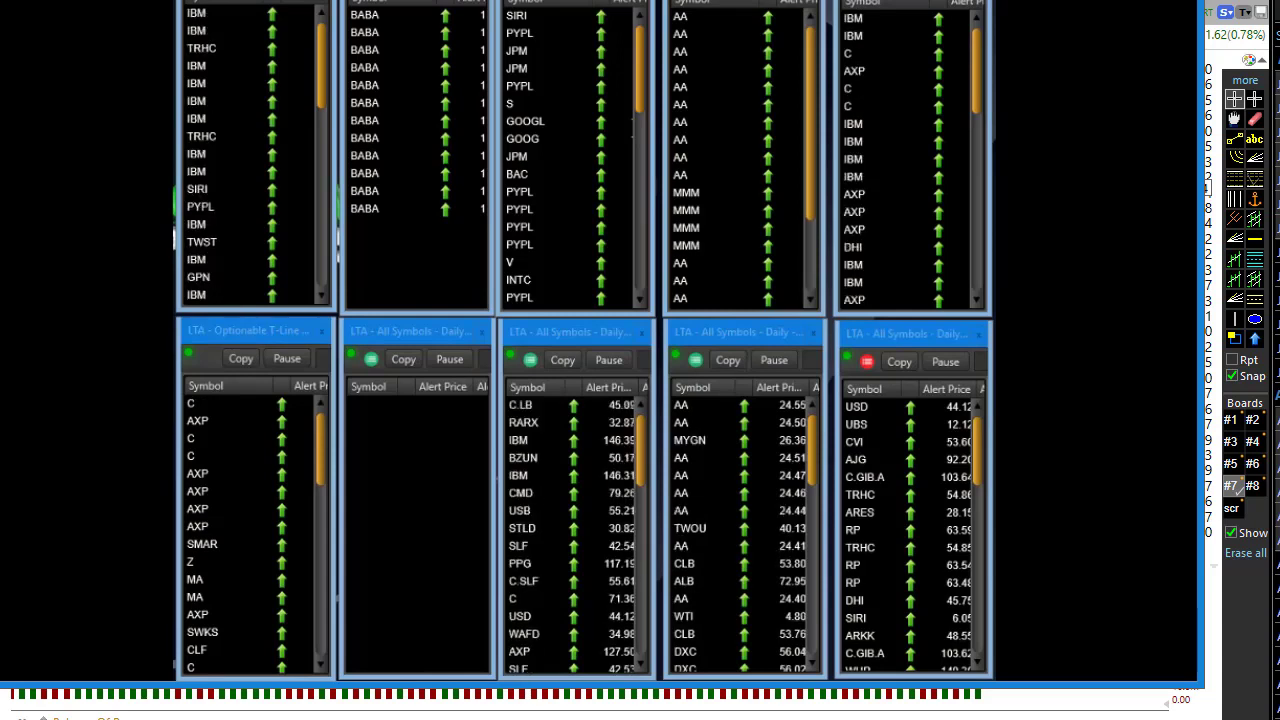
mouse_move(774, 250)
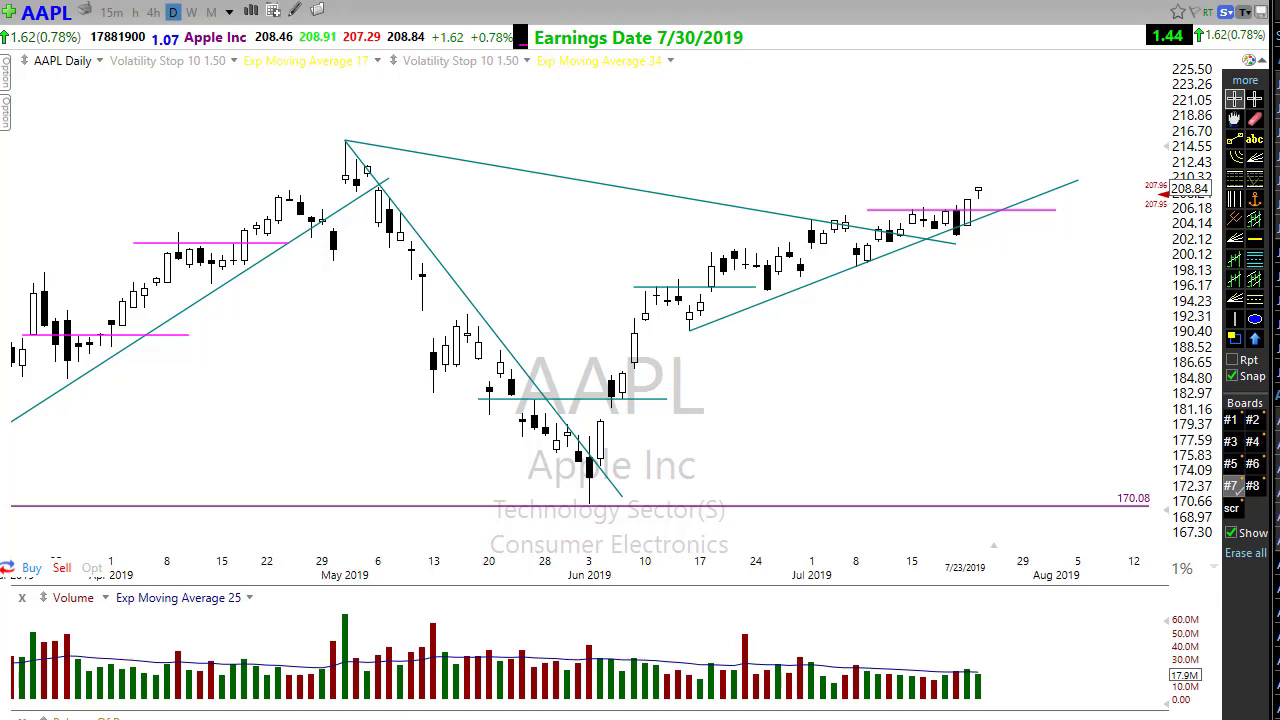
- Return to the LTA Main Application and bring up the All Symbols daily alert window over the AAPL chart
key("alt+Tab")
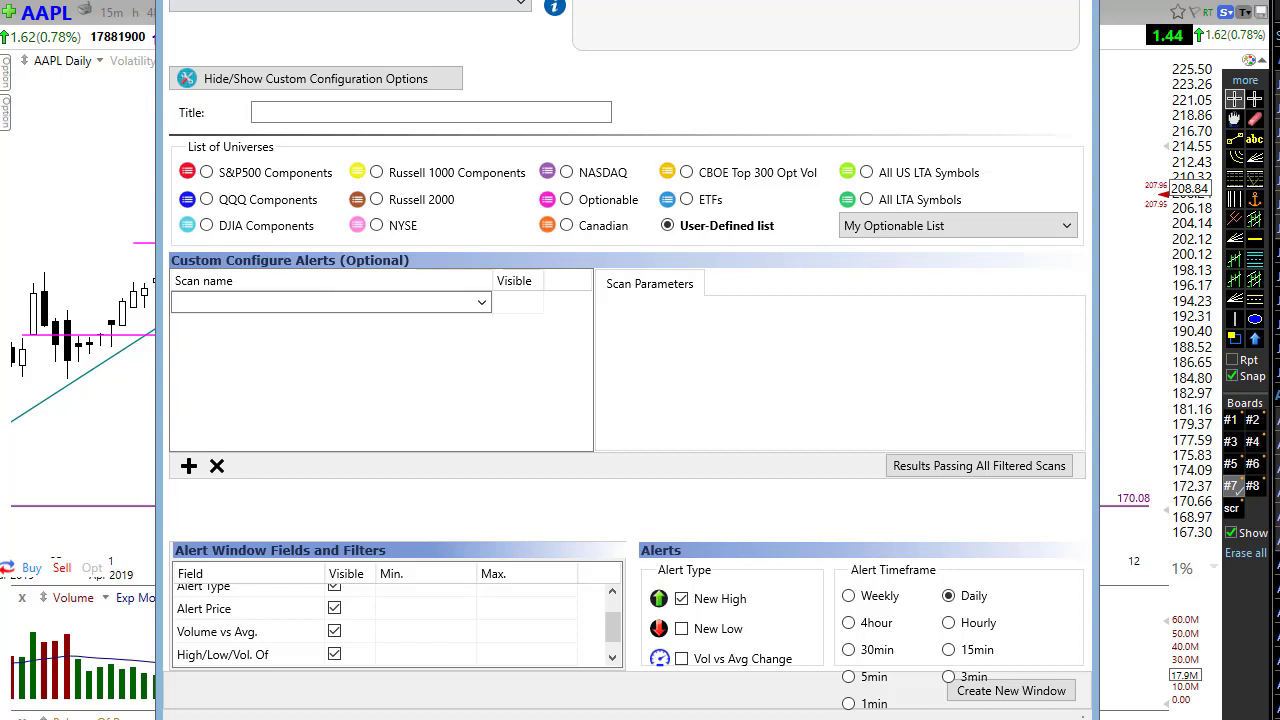
key("alt+Tab")
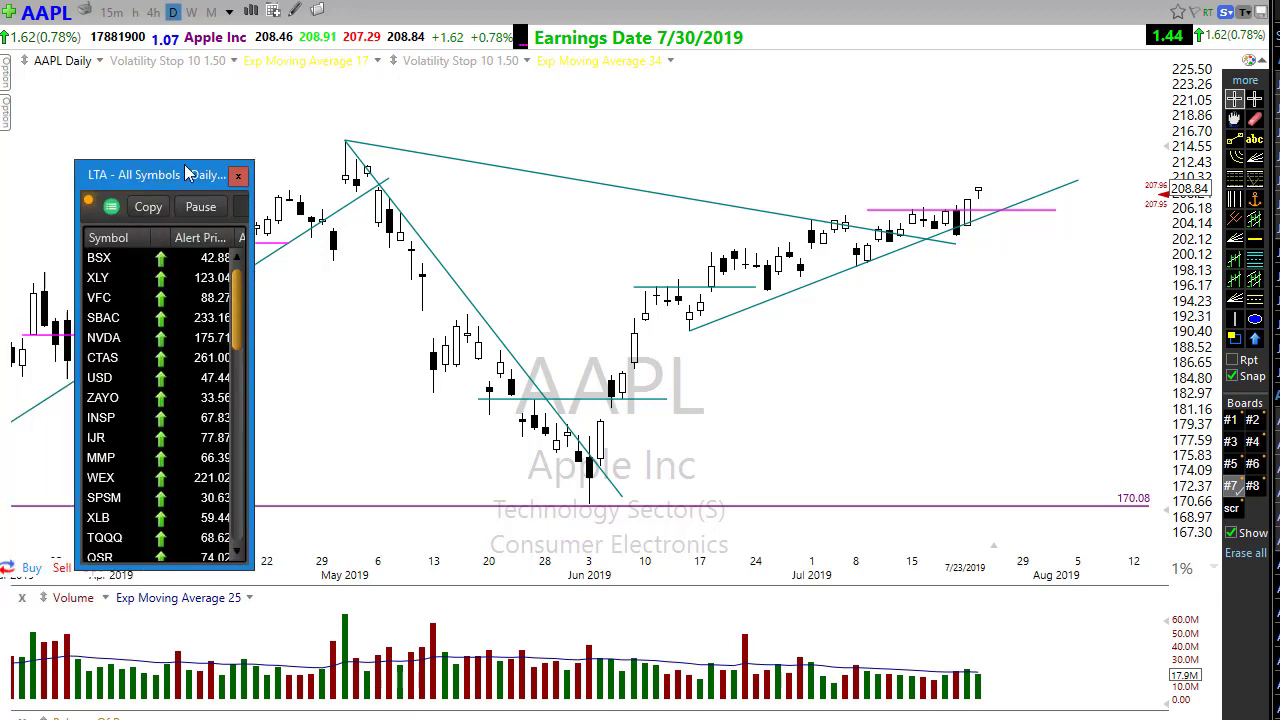
- Look through the All Symbols daily alert list and chart its BSX alert
mouse_move(783, 311)
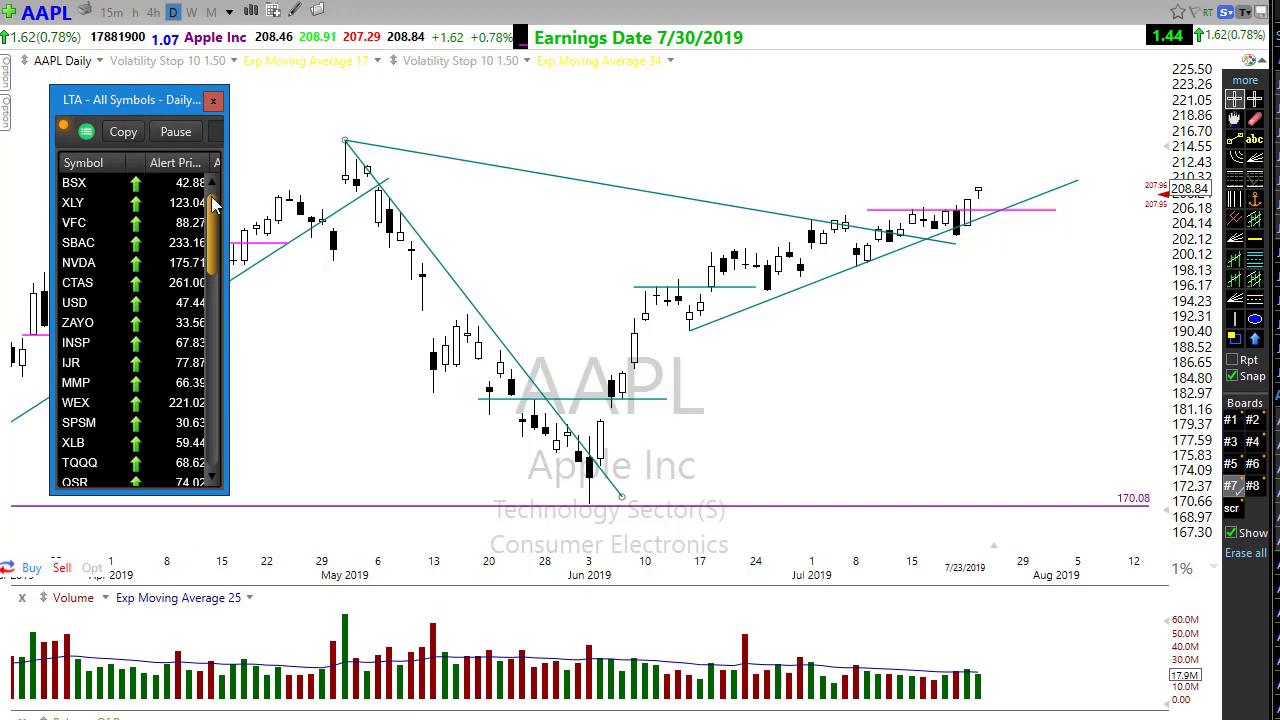
scroll(120, 375, "down", 1)
scroll(120, 375, "down", 1)
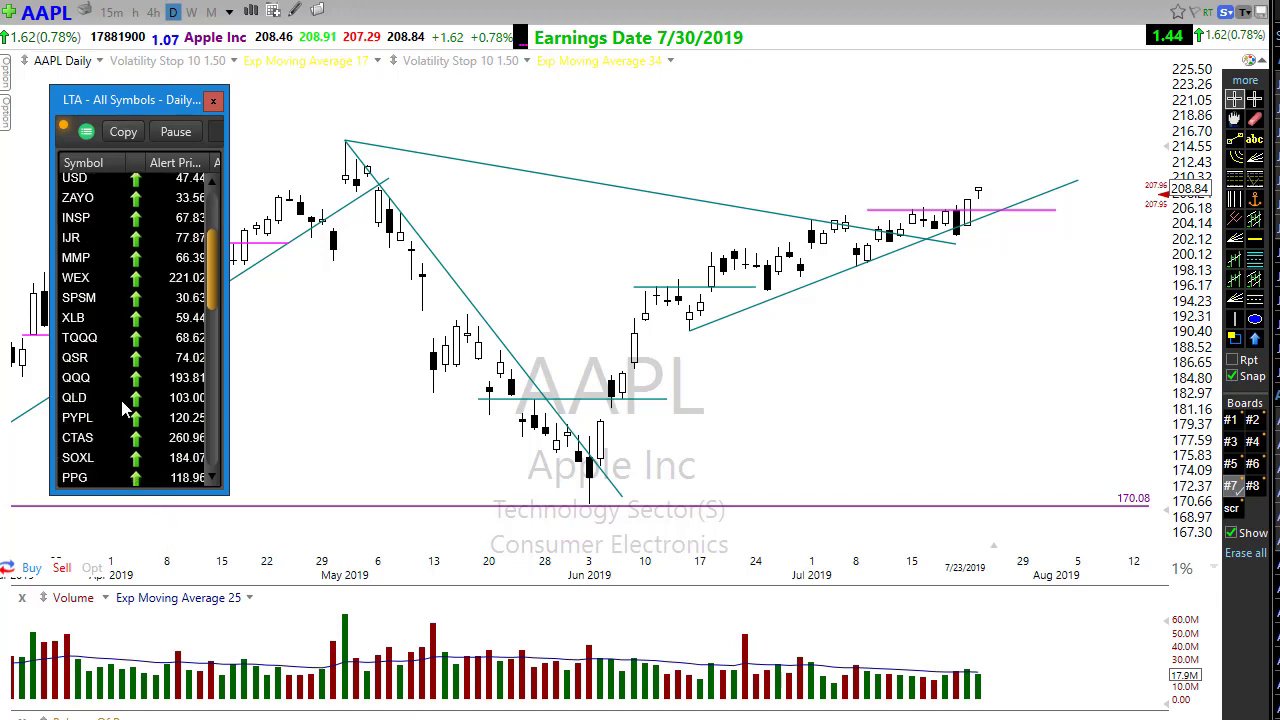
scroll(121, 400, "up", 2)
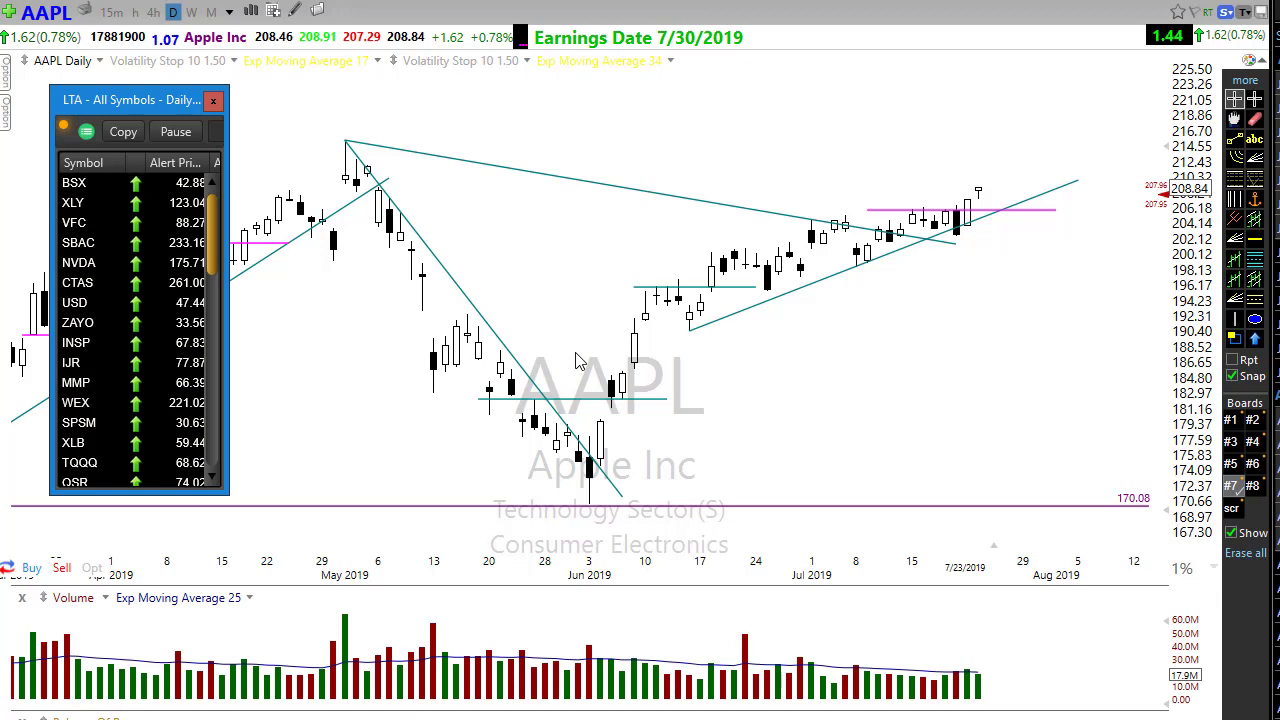
left_click(83, 191)
type("BSX")
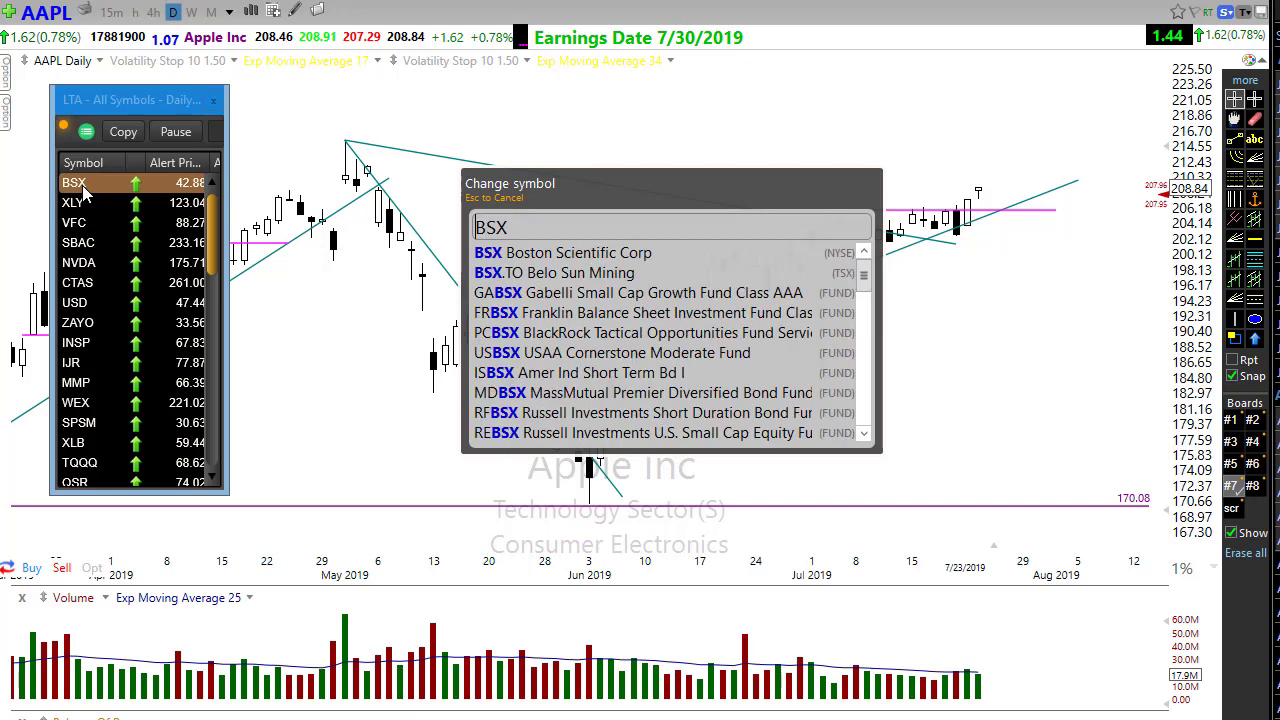
key("Return")
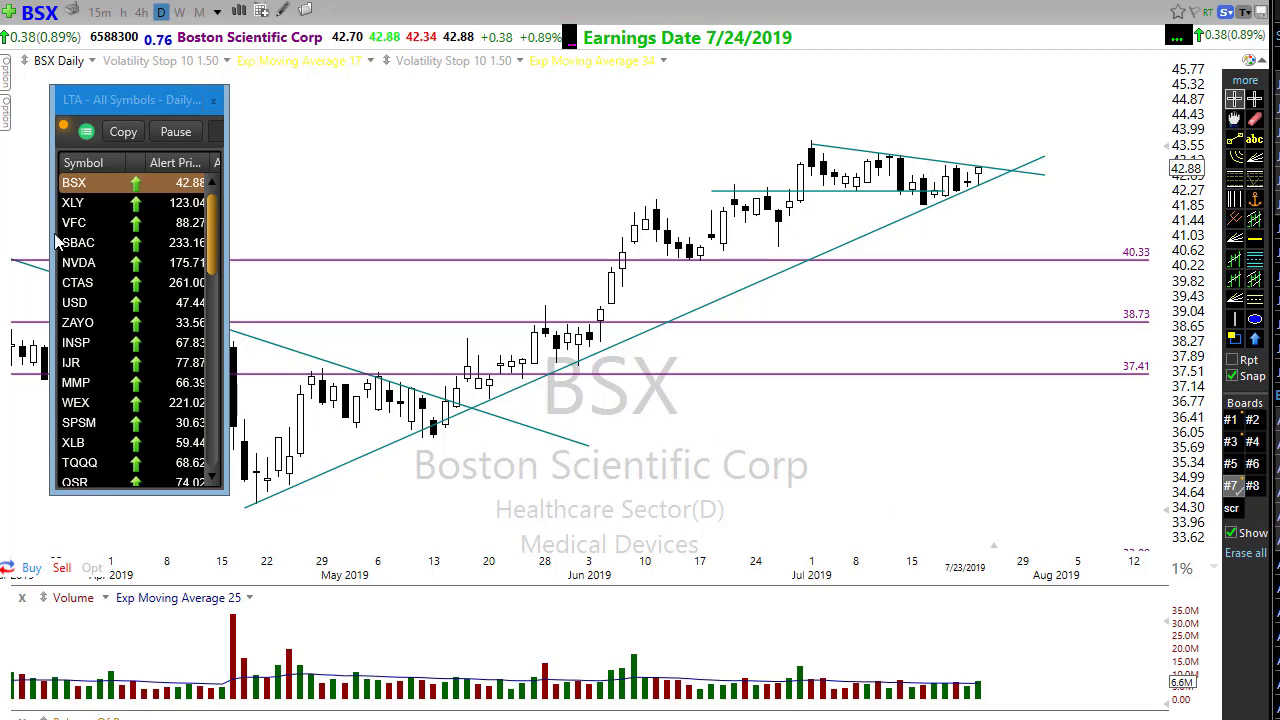
- Chart the XLY alert from the All Symbols list to examine its pullback pattern
left_click(73, 205)
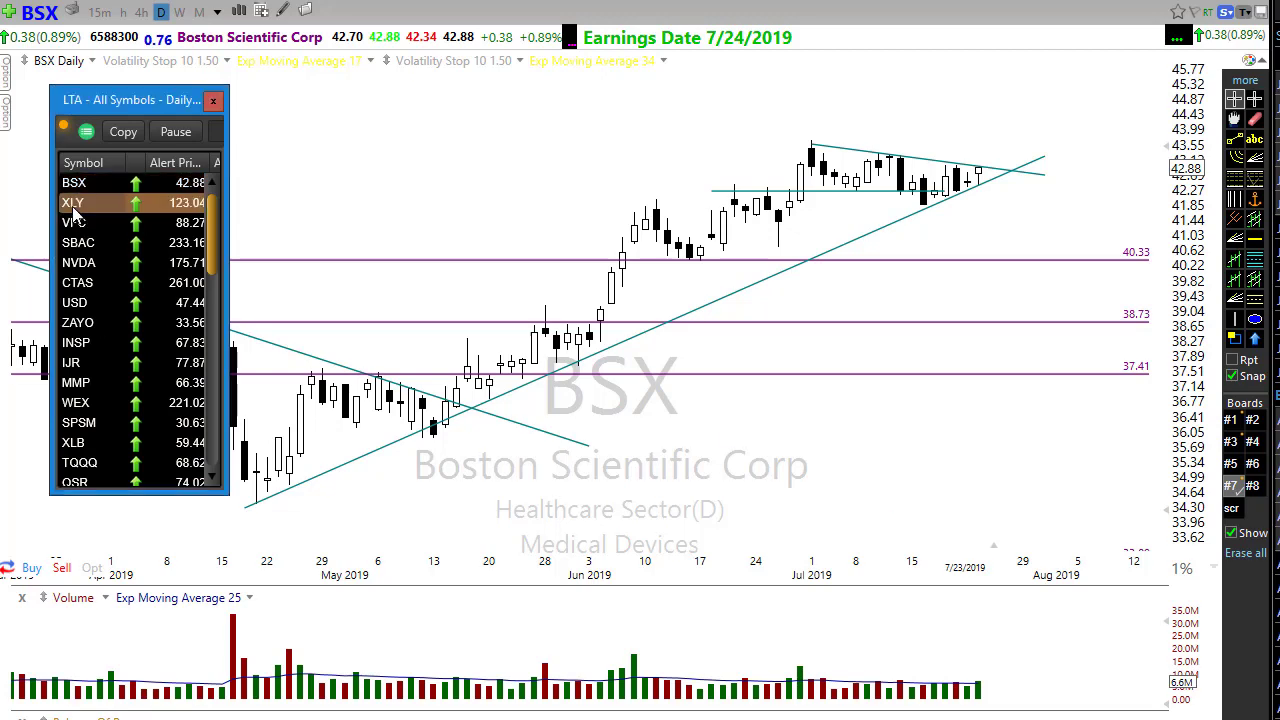
type("XLY")
key("Return")
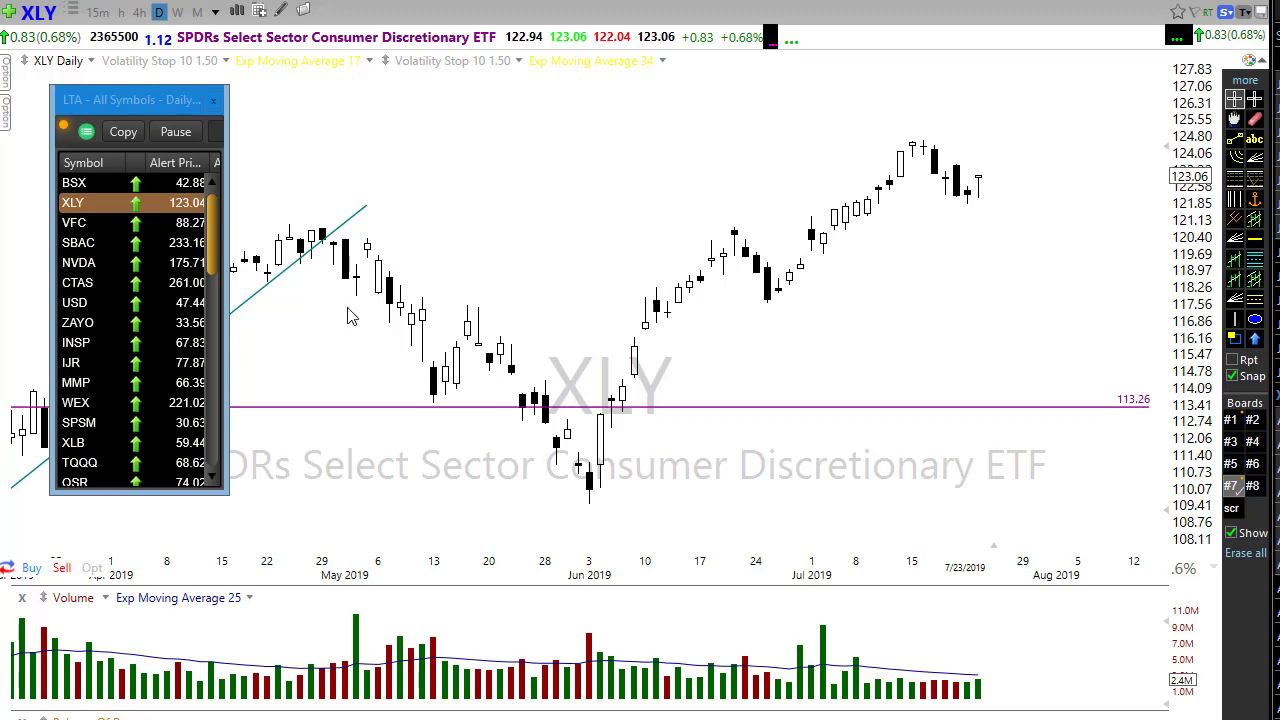
- Review the universe, scans and alert settings in the All Symbols alert window's properties, and close them without changes
right_click(115, 285)
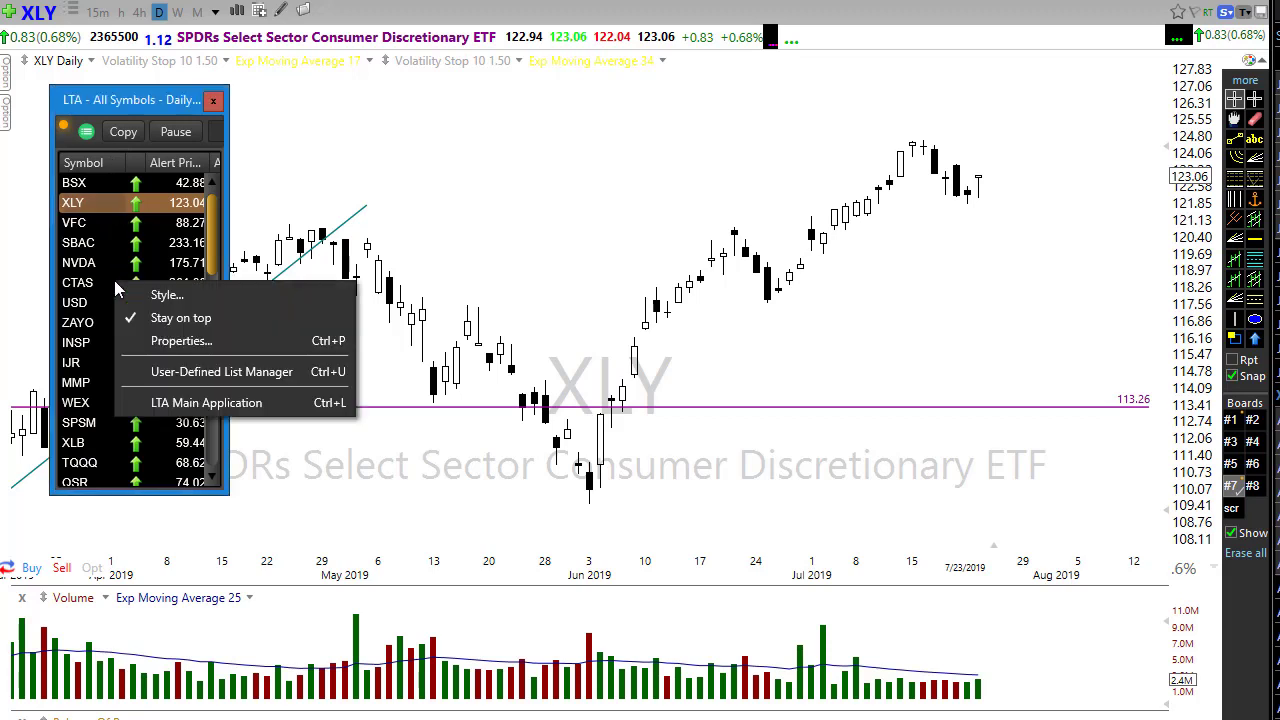
left_click(181, 340)
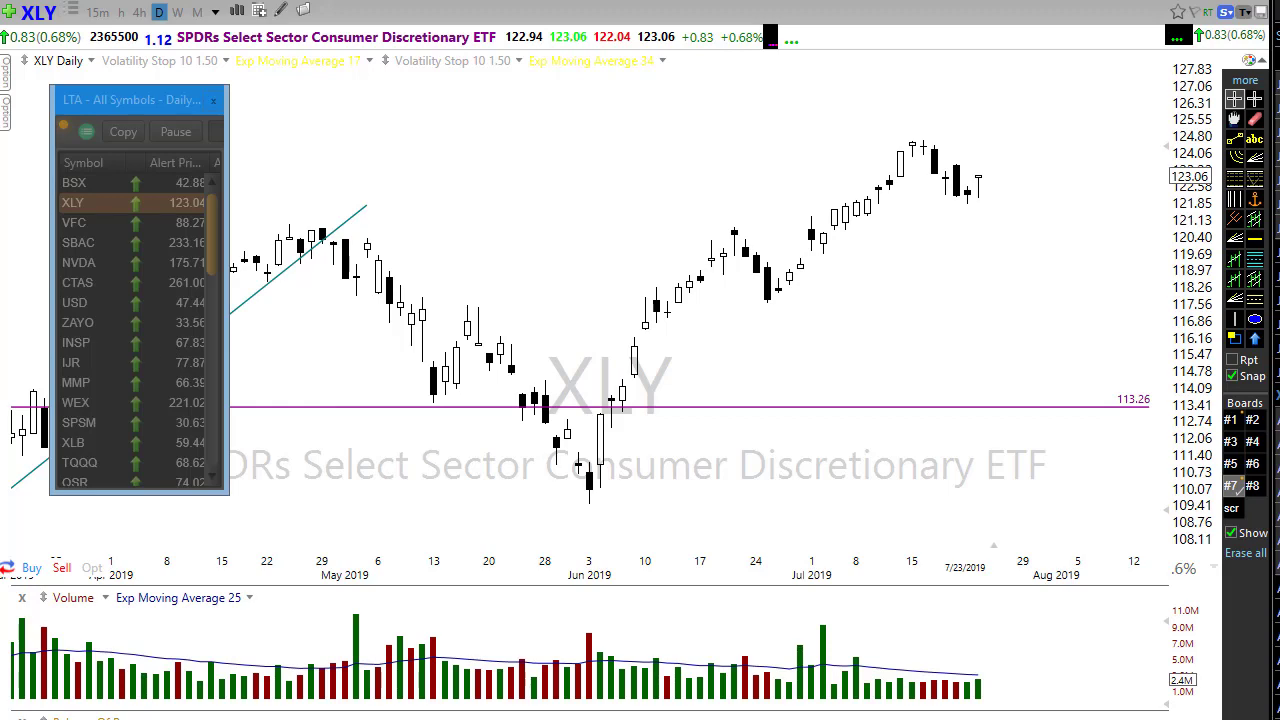
left_click_drag(620, 91, 625, 11)
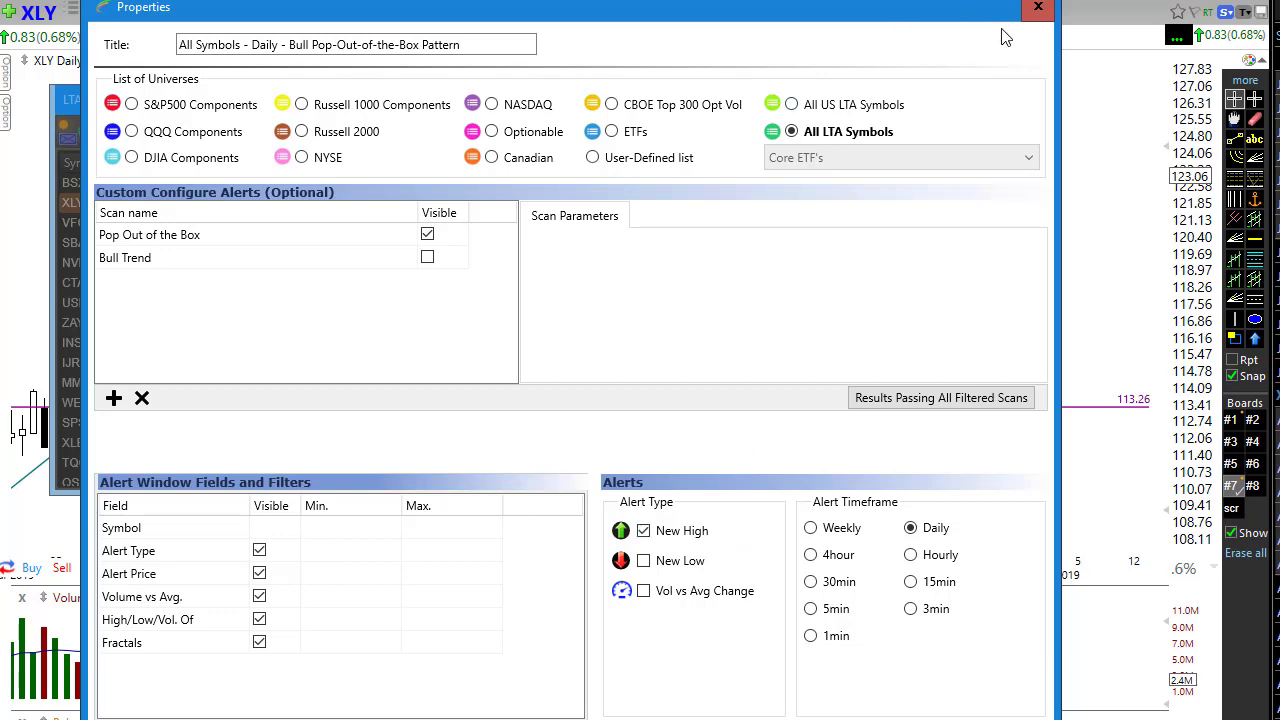
left_click(1038, 8)
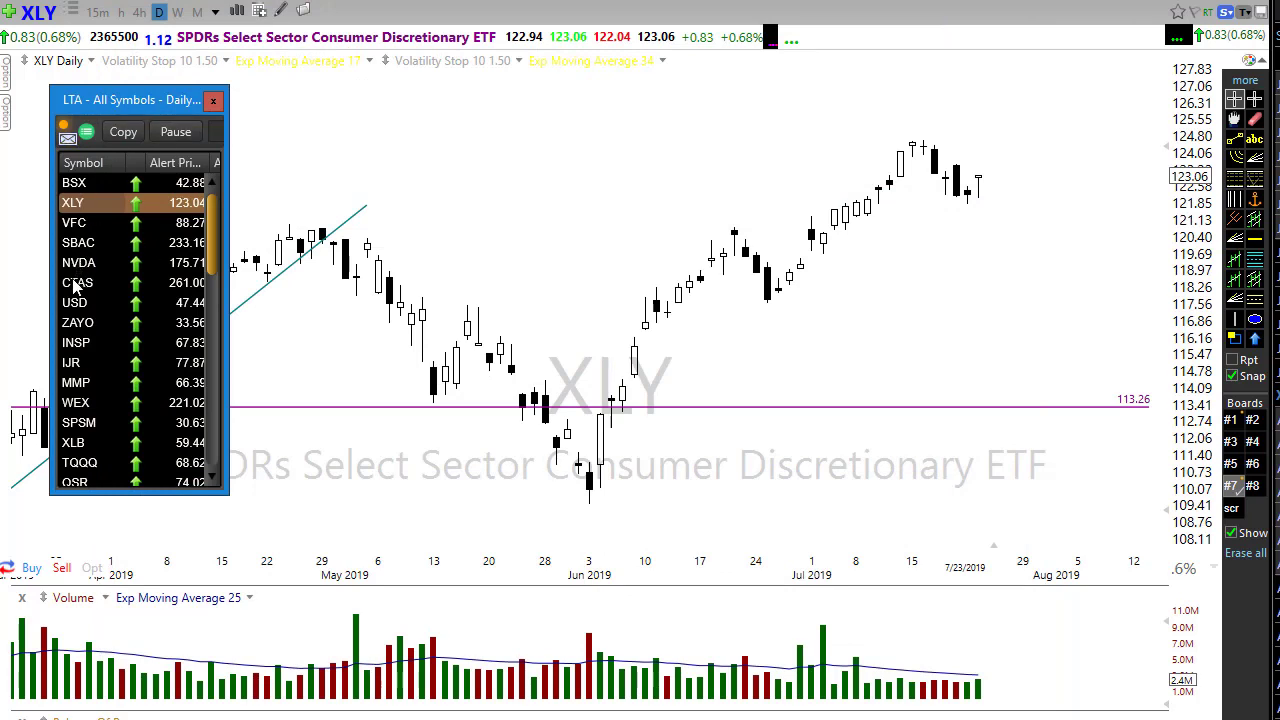
- Create the CBOE - Daily - Bull Pop-Out-of-the-Box Pattern alert window from the test message and place it beside the All Symbols window
left_click_drag(115, 100, 468, 163)
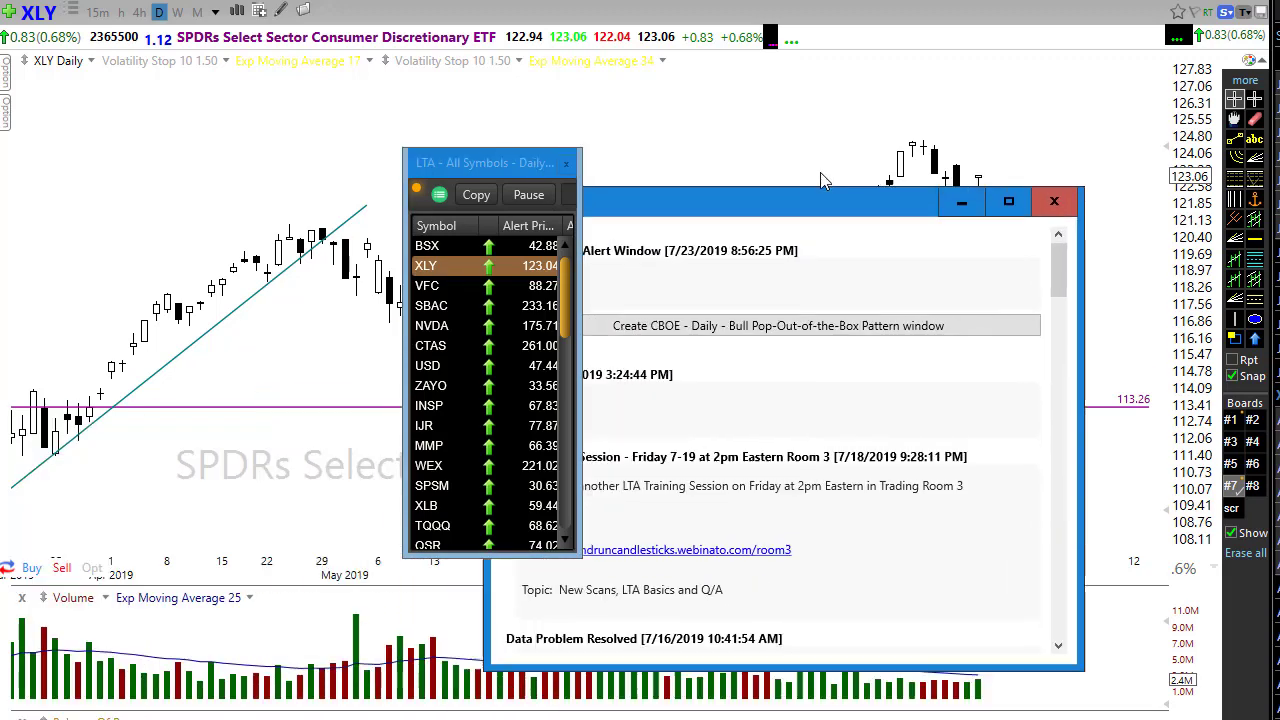
left_click_drag(802, 194, 973, 82)
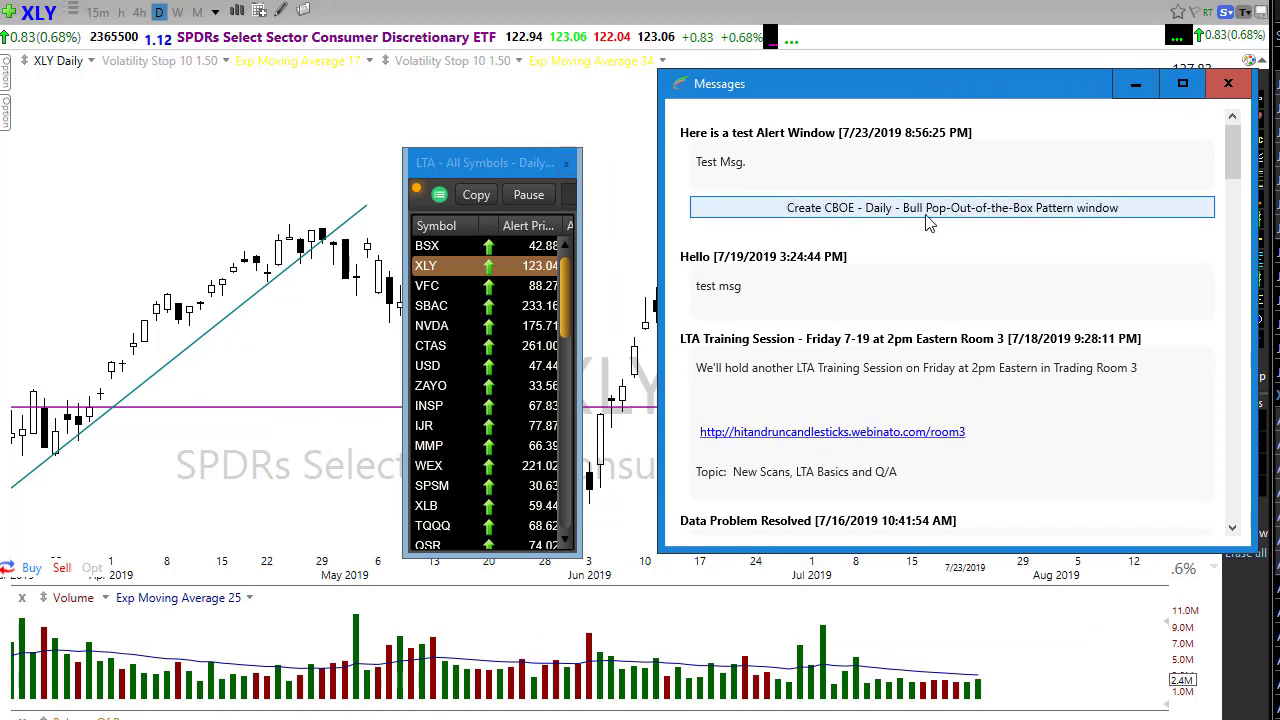
left_click(1045, 210)
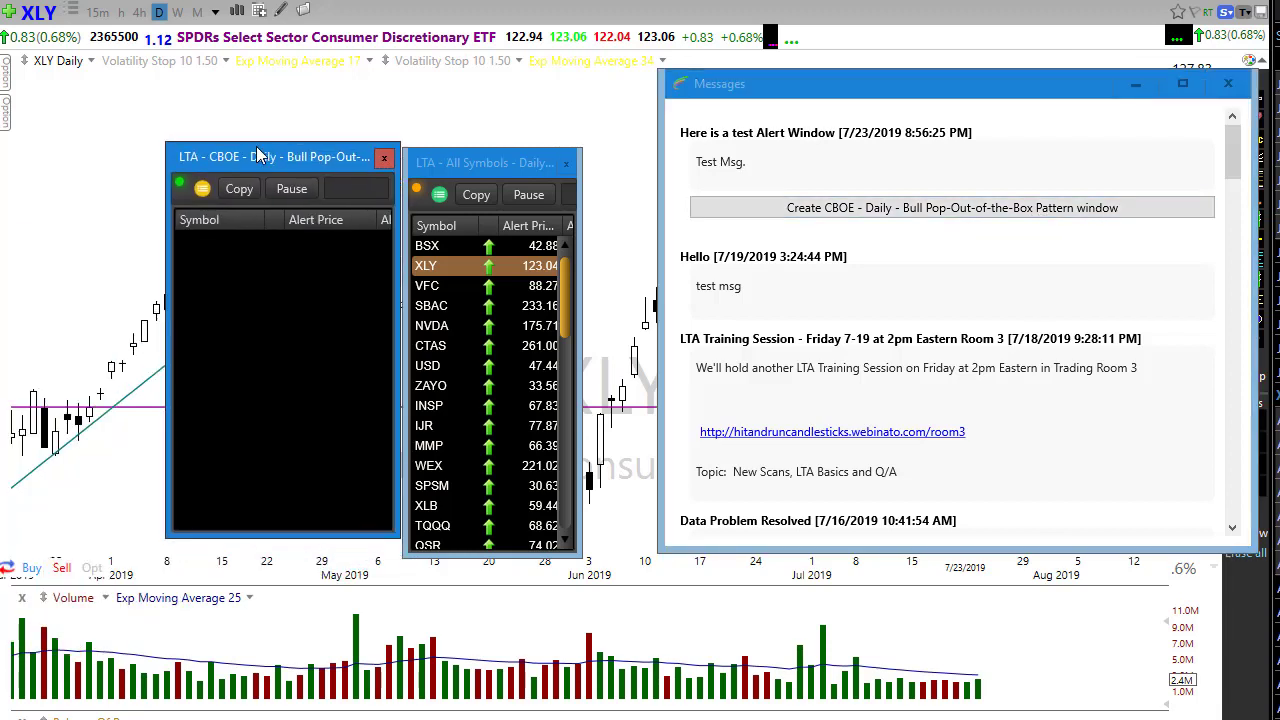
left_click_drag(256, 146, 222, 137)
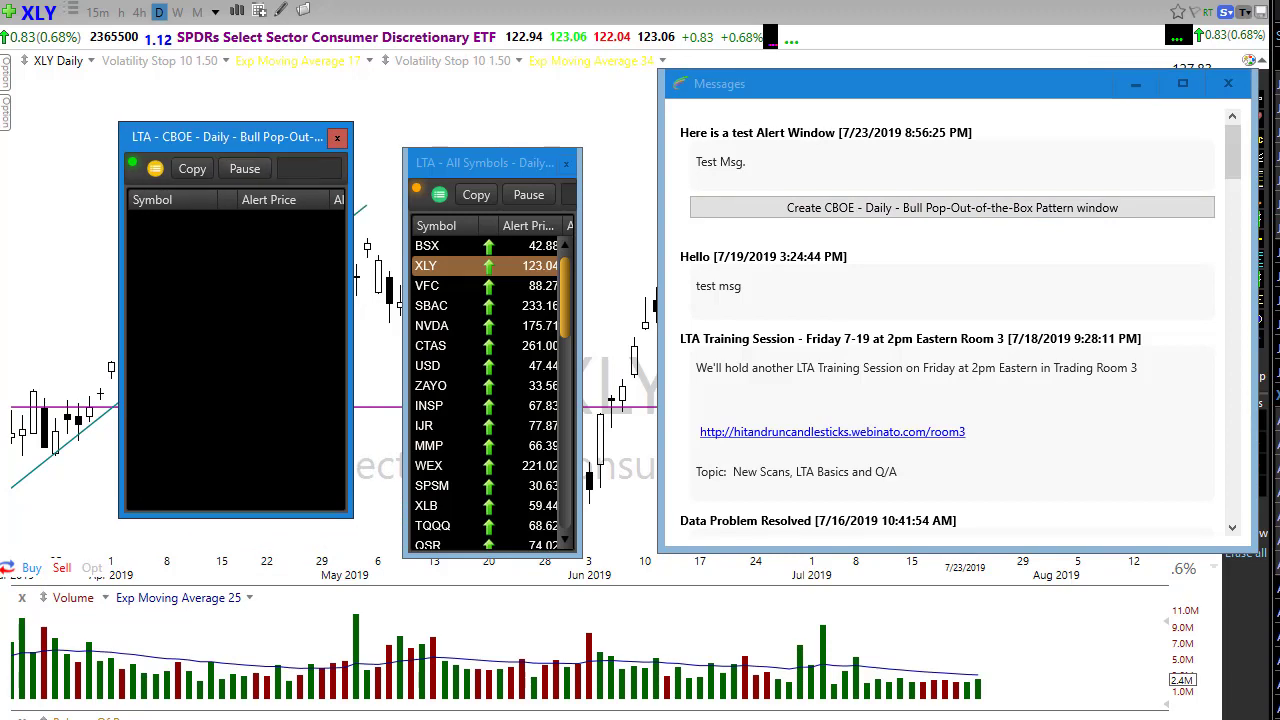
- Recreate and check the CBOE alert window's properties, reviewing its Top 300 Opt Vol universe, scans, alert type and daily timeframe
right_click(187, 339)
left_click(255, 401)
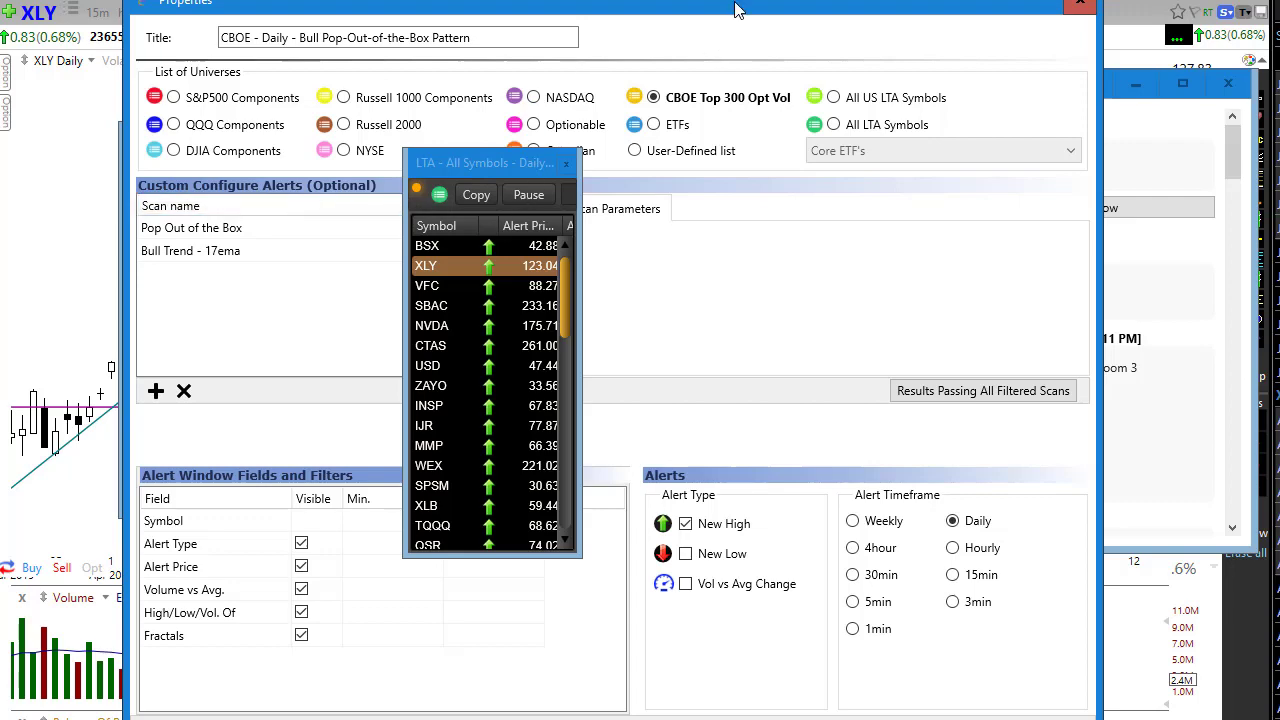
key("Return")
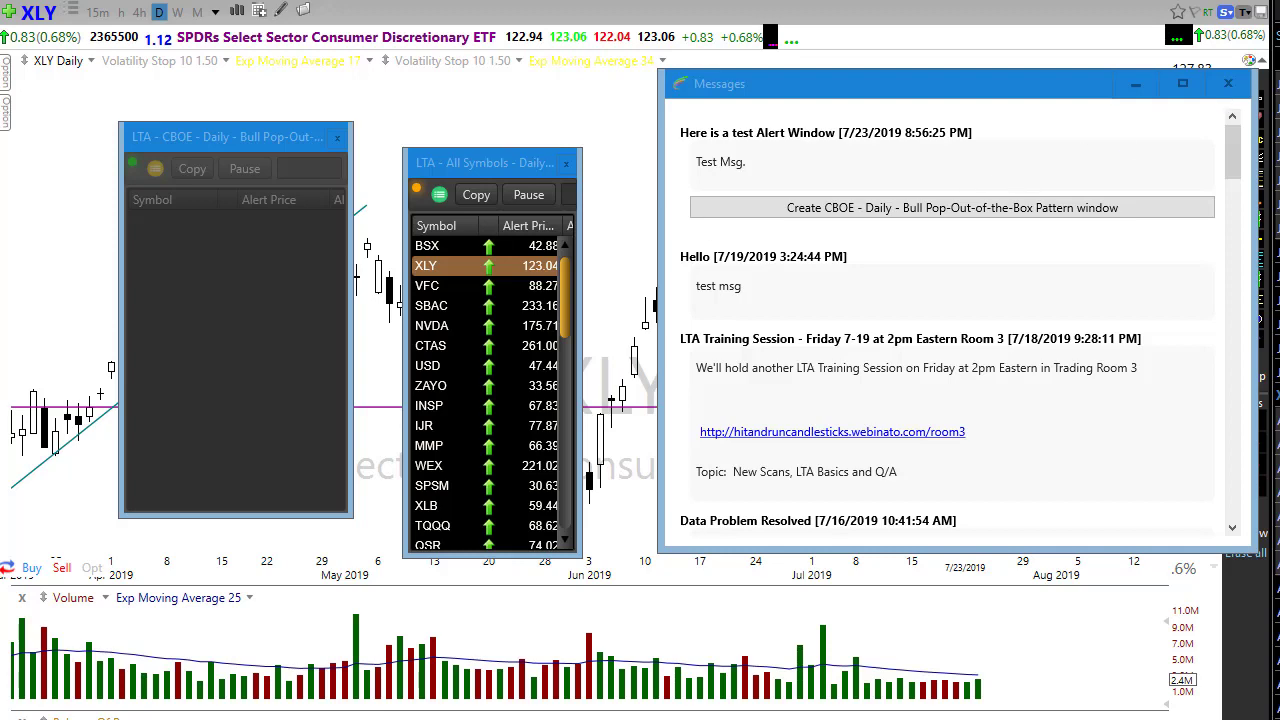
left_click(848, 205)
left_click_drag(848, 212, 939, 12)
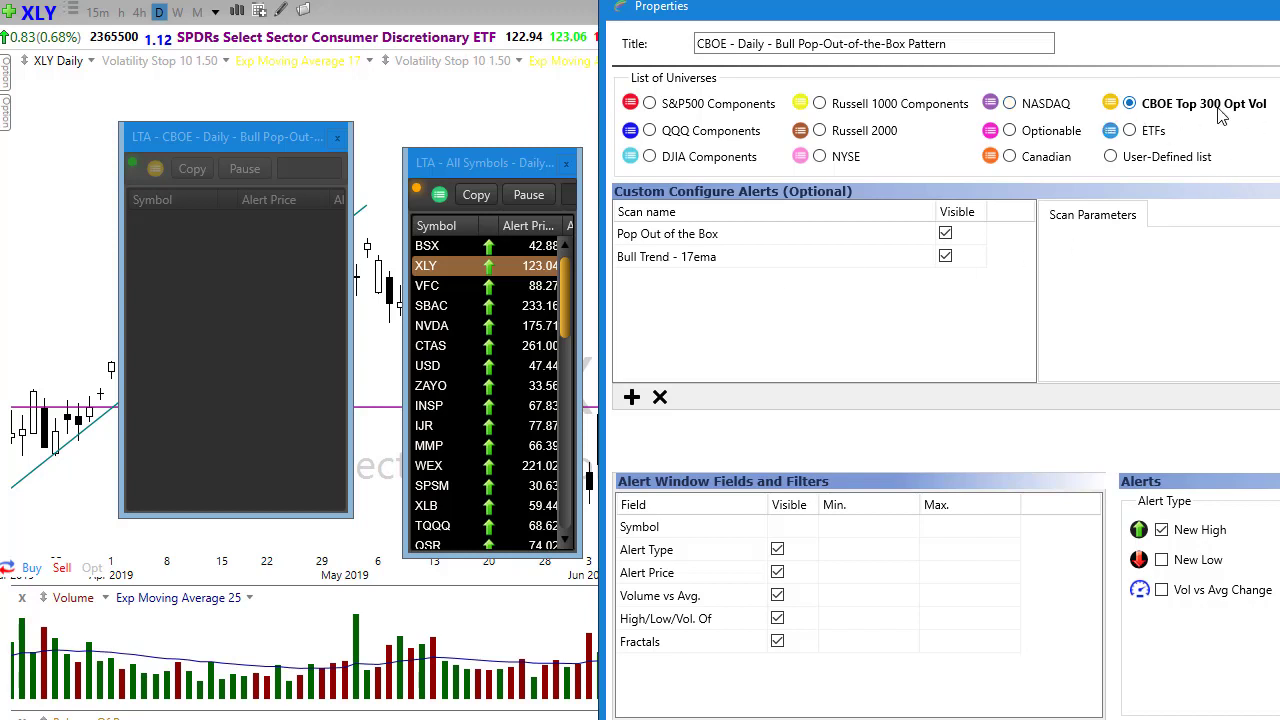
left_click_drag(1215, 15, 868, 2)
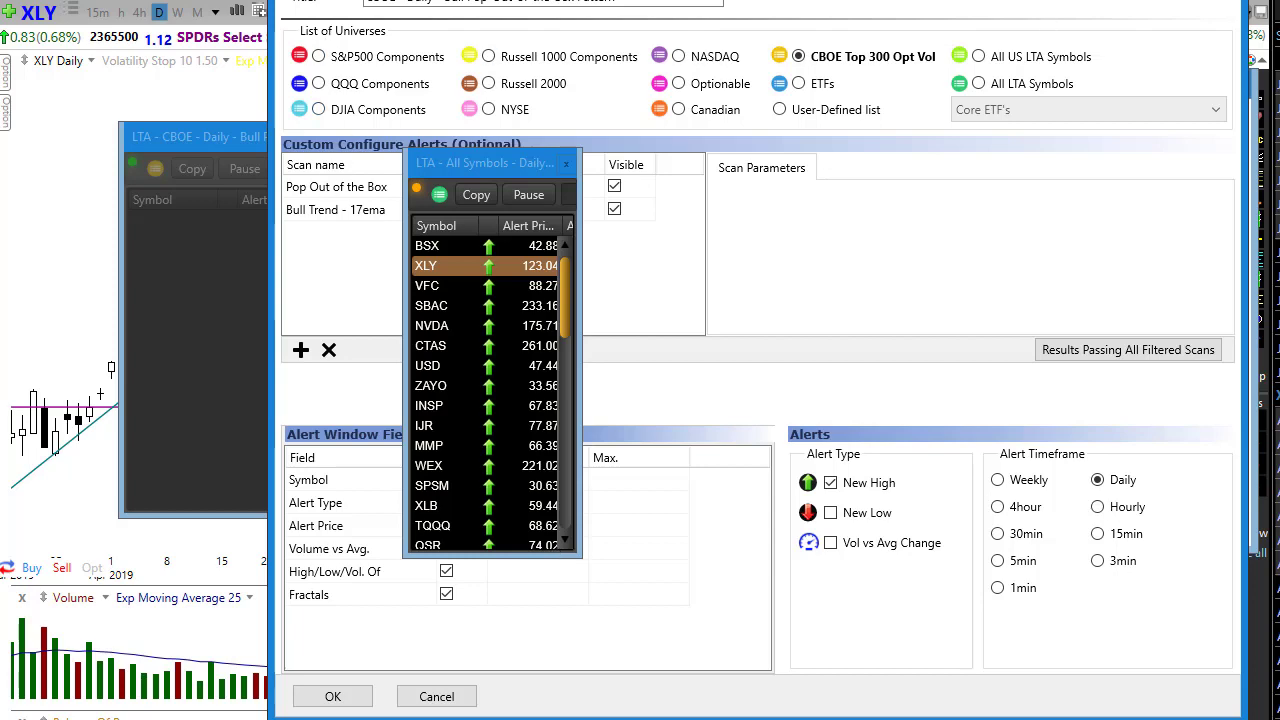
key("Return")
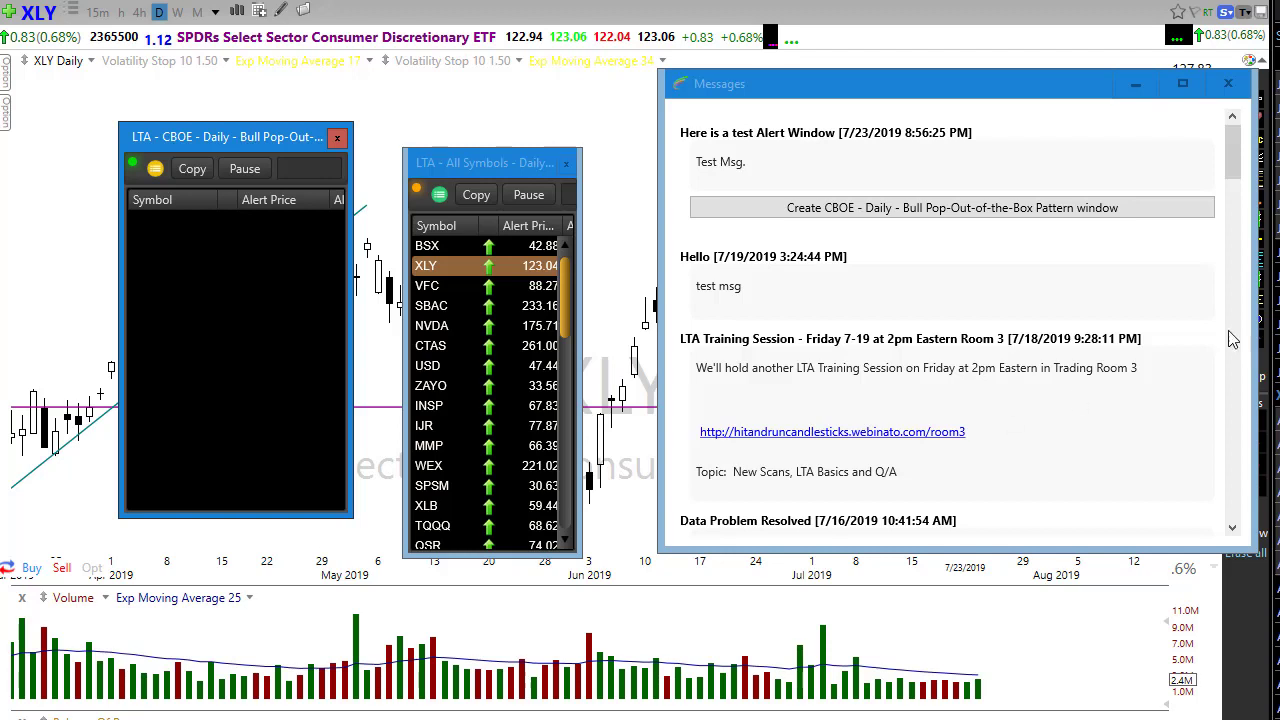
- Close the Messages window and resize the CBOE alert window to roughly match the All Symbols window's width and height
left_click(1230, 88)
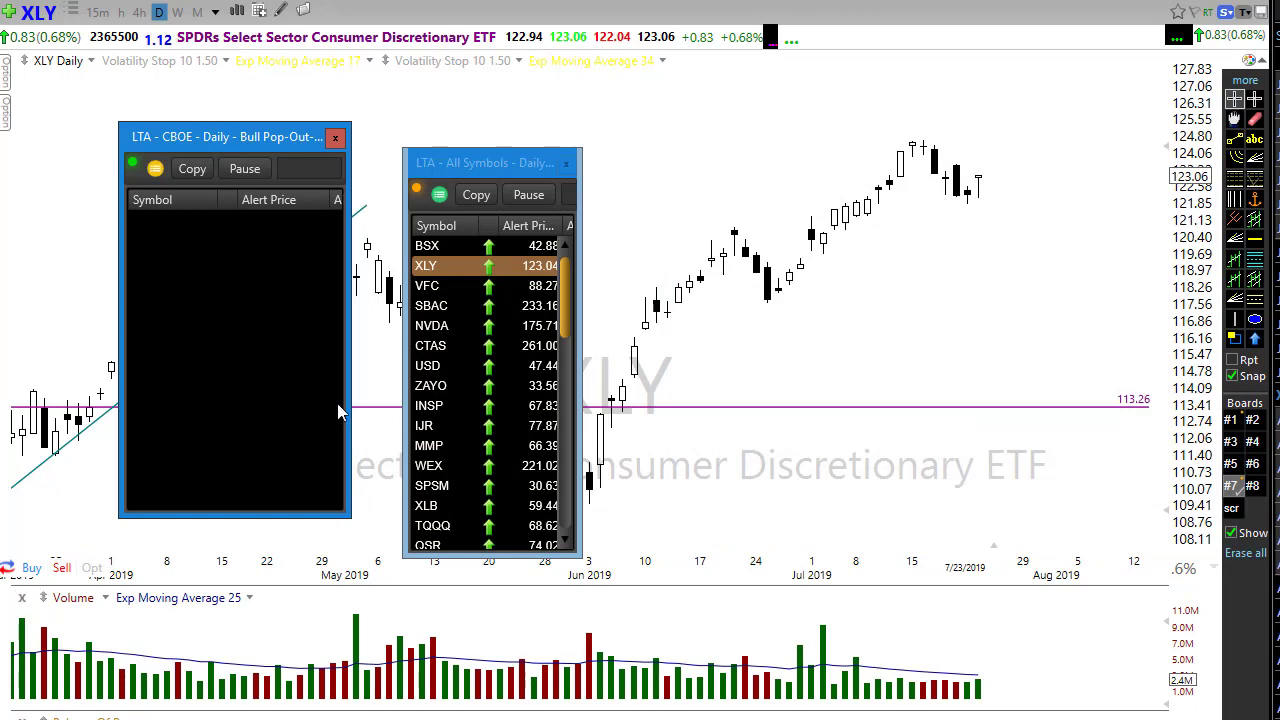
left_click_drag(338, 405, 291, 419)
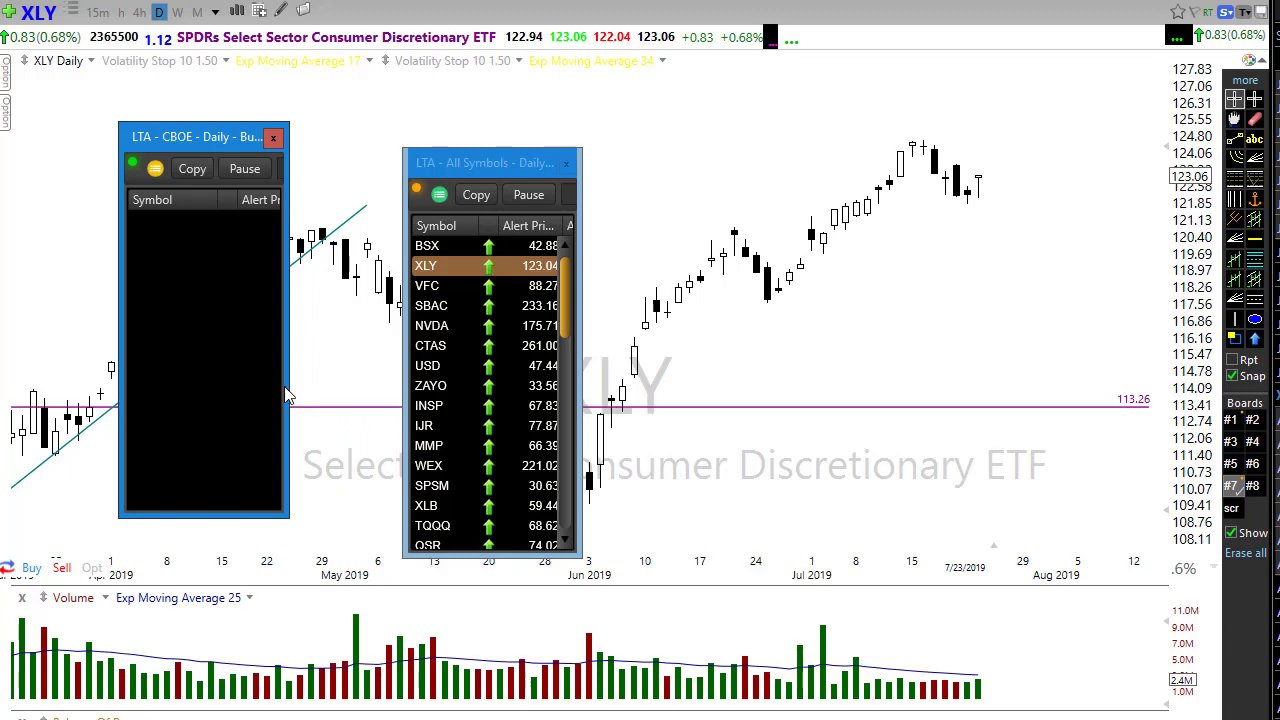
left_click_drag(288, 395, 298, 395)
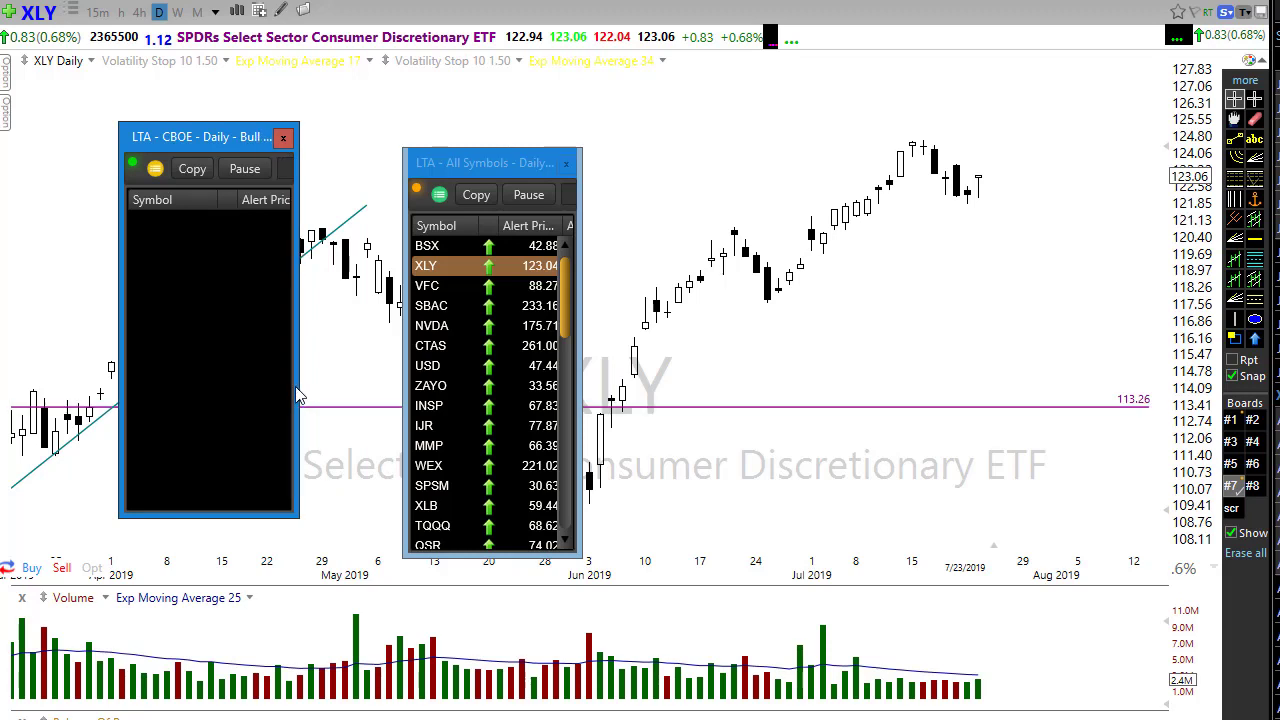
left_click_drag(188, 519, 188, 548)
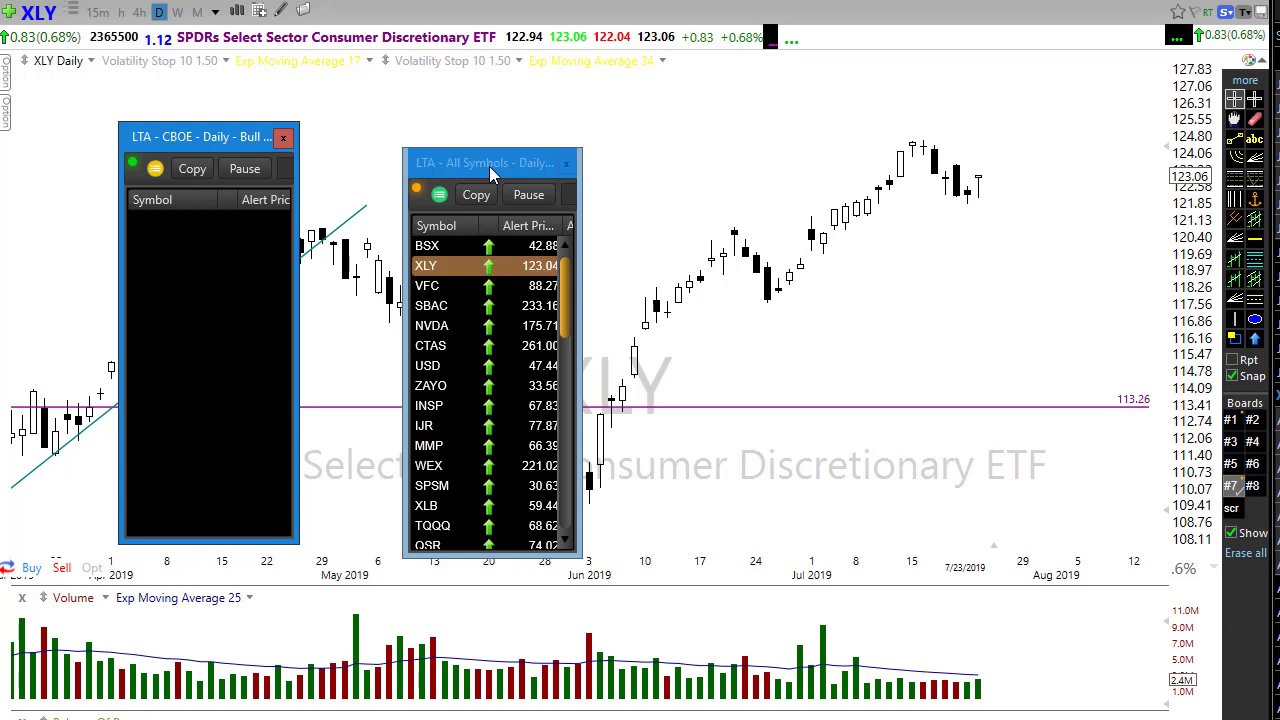
- Close the CBOE alert window and reposition the All Symbols alert window over the early part of the XLY chart
left_click_drag(489, 166, 0, 214)
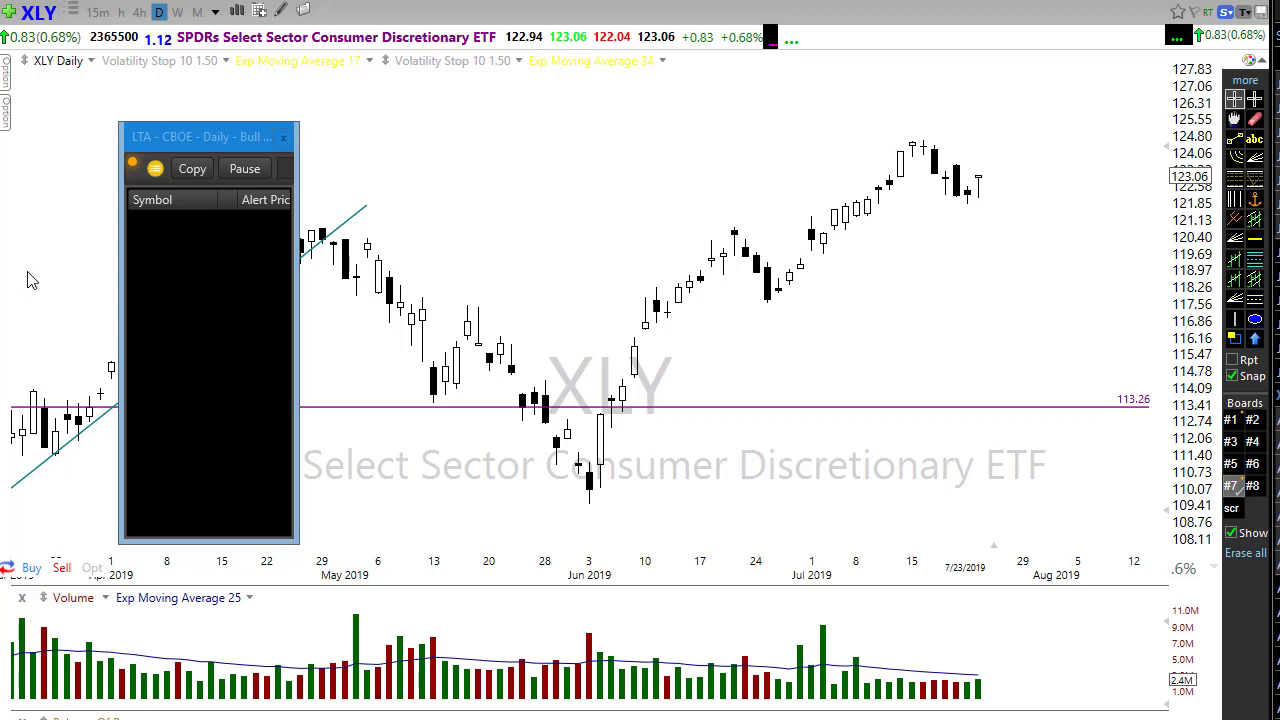
left_click(283, 136)
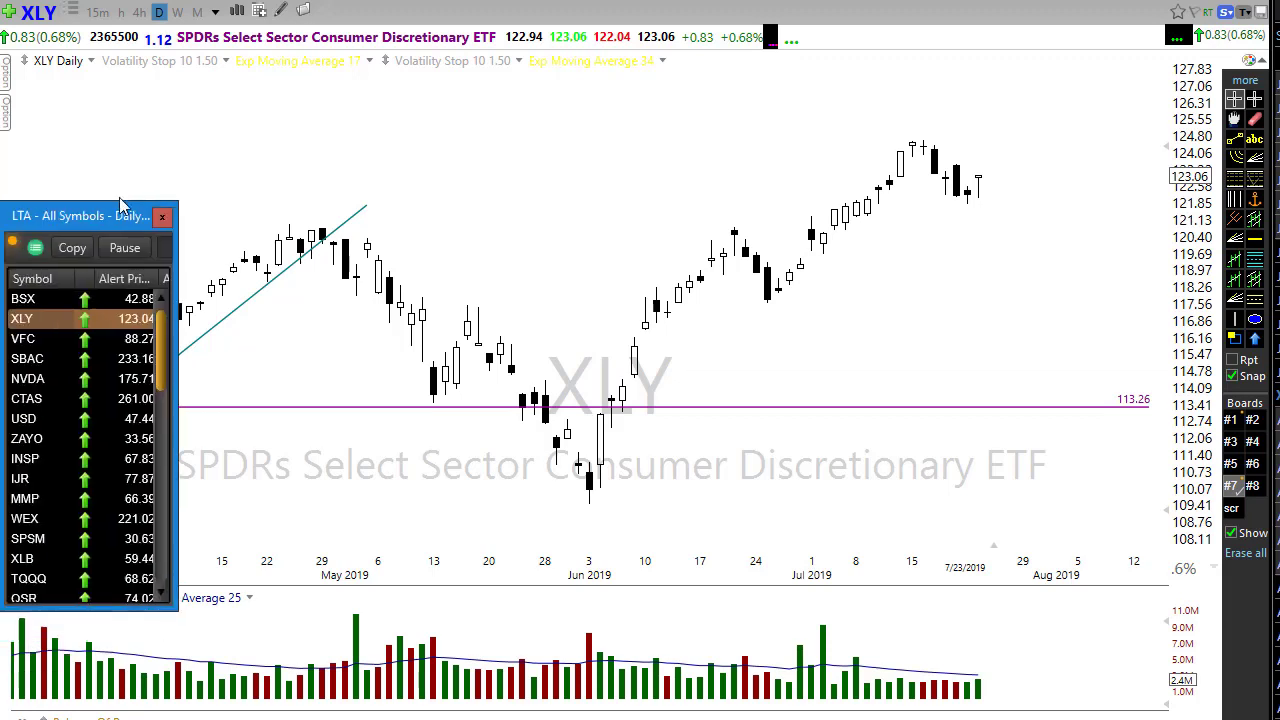
left_click_drag(119, 197, 219, 134)
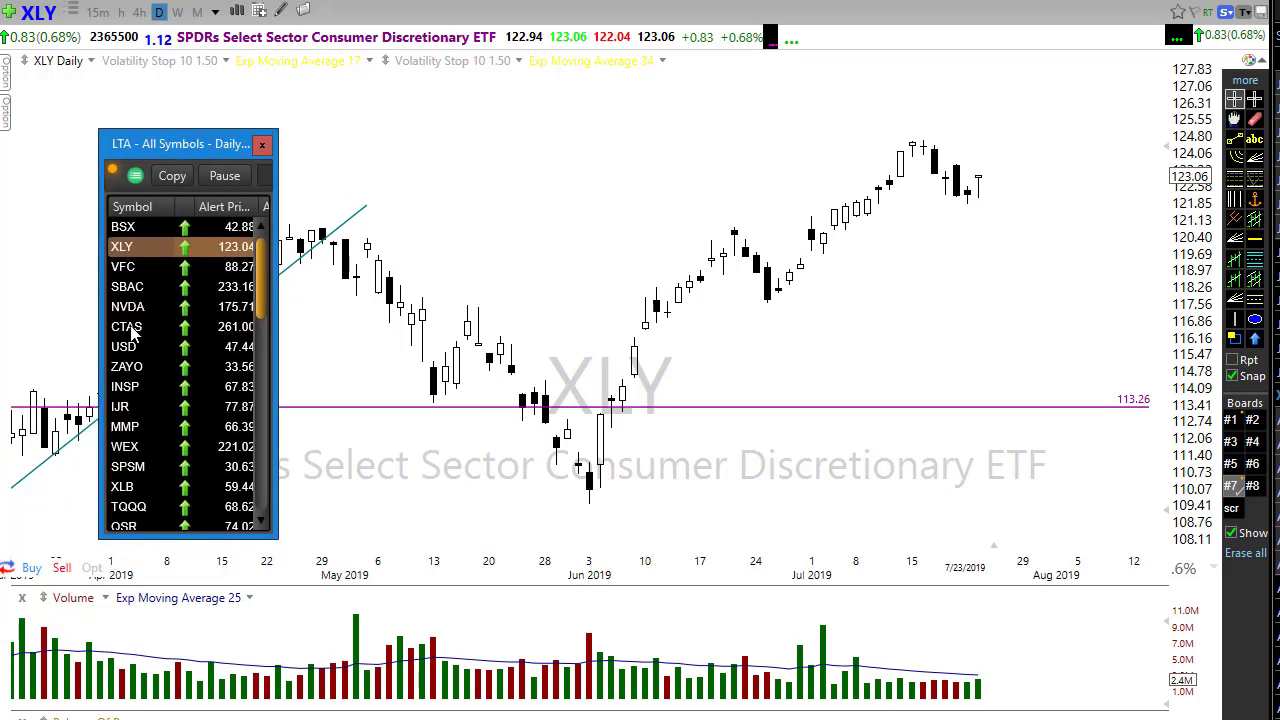
- Chart NVDA from the All Symbols alert list and close the alert window to clear the chart
left_click(135, 307)
type("NVDA")
key("Return")
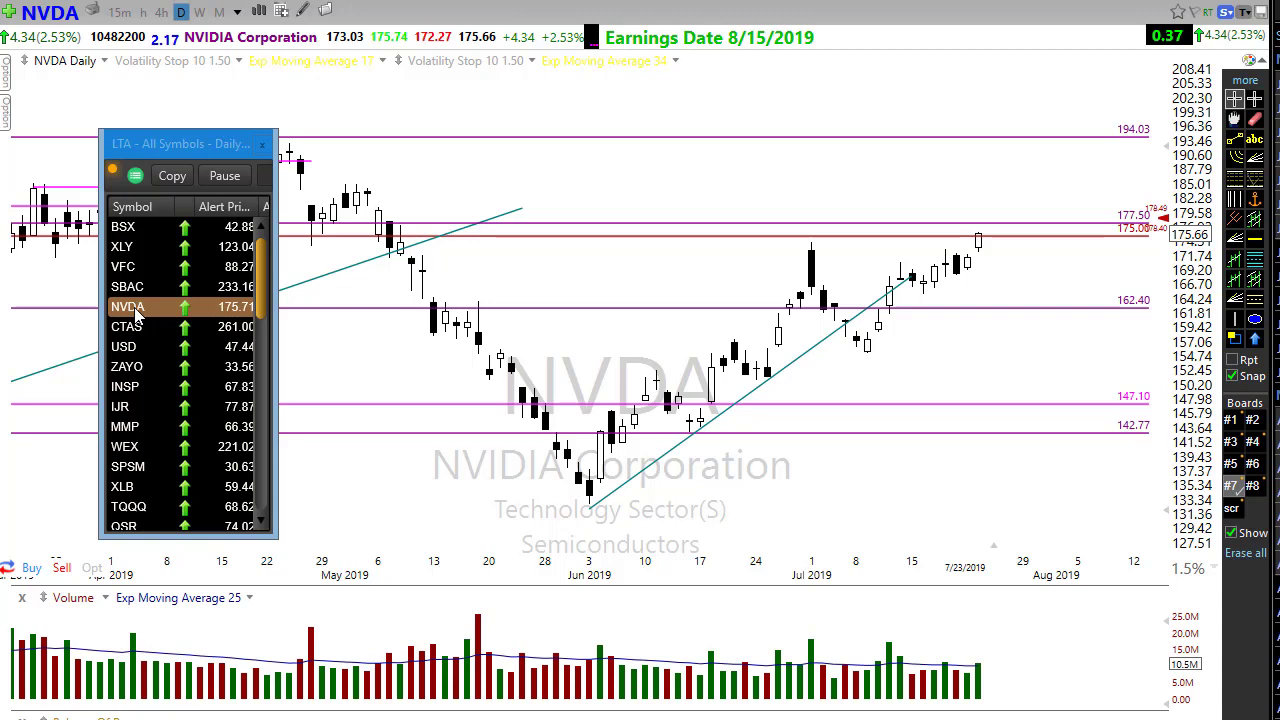
left_click_drag(198, 145, 132, 181)
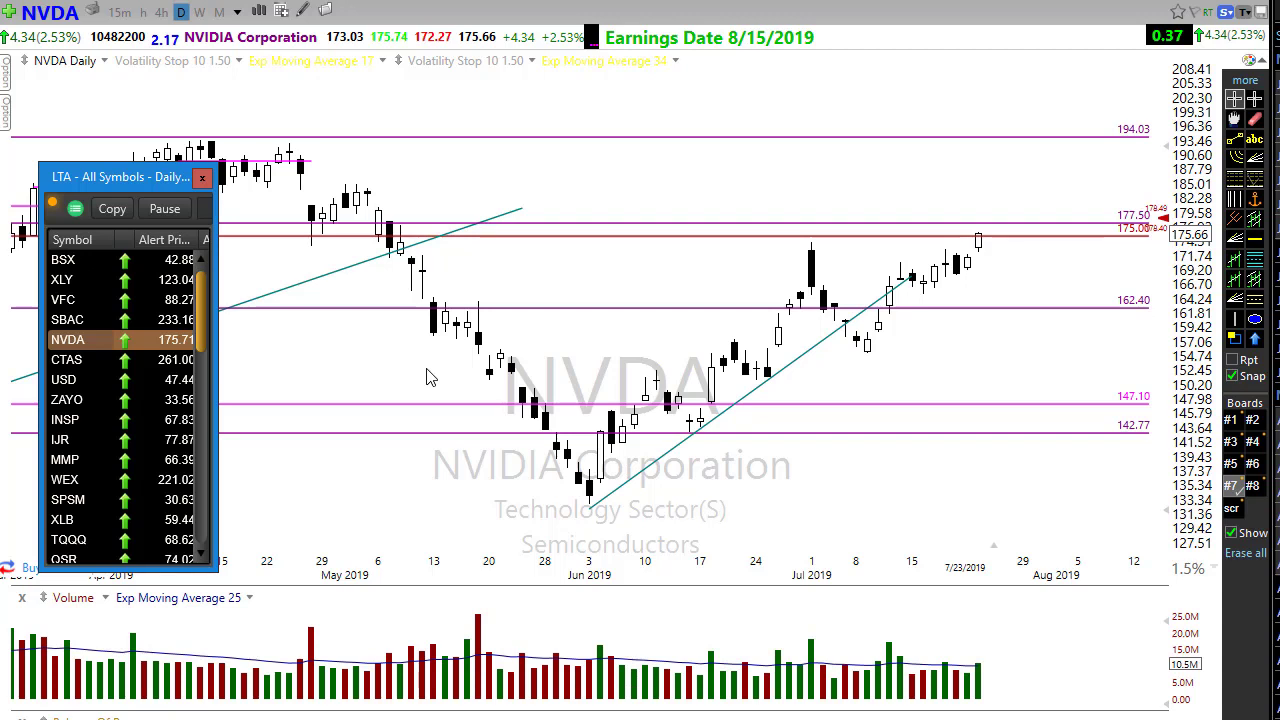
left_click(202, 176)
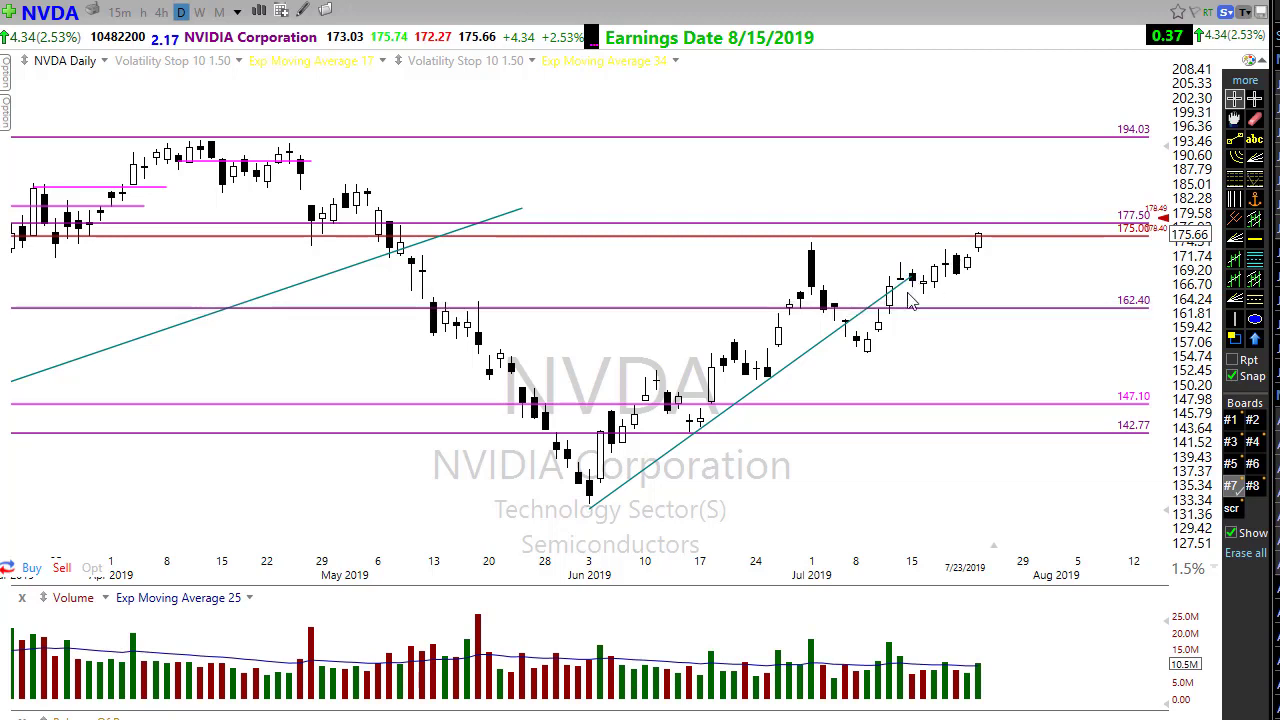
- Extend NVDA's rising June trendline at both ends, from just before the June low to beyond the latest July candle
left_click_drag(912, 277, 1040, 235)
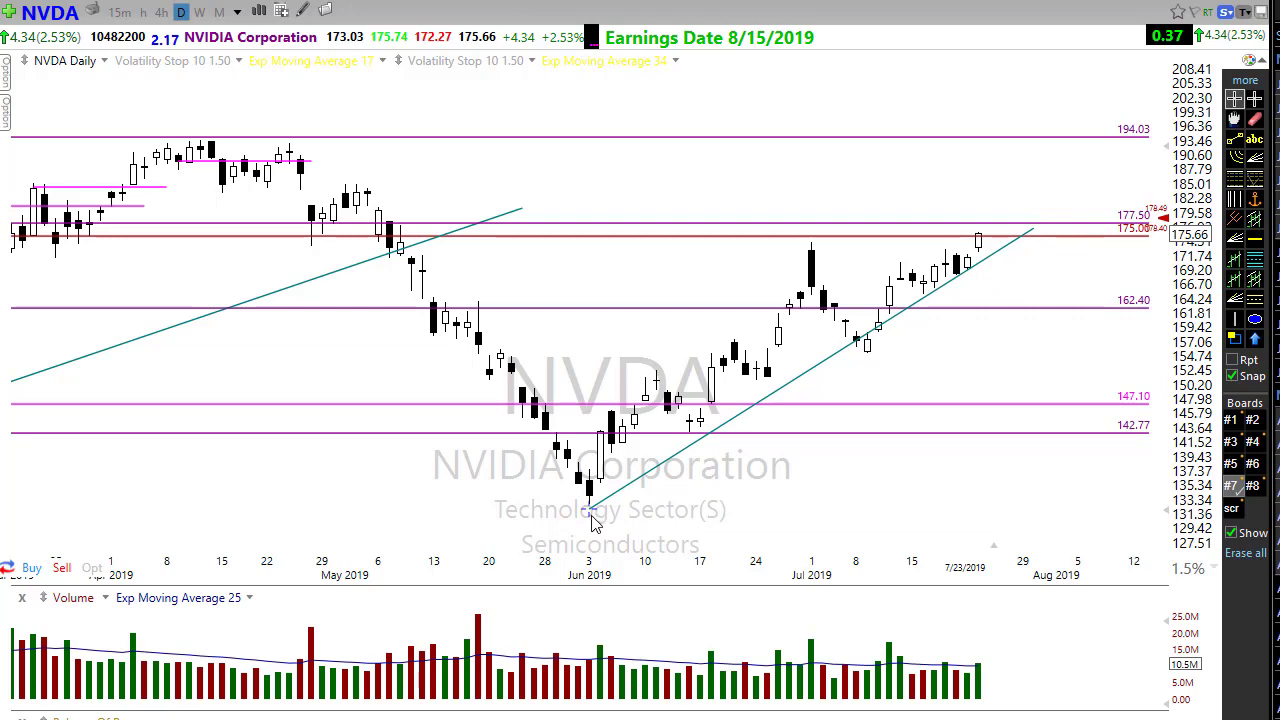
left_click_drag(590, 510, 567, 514)
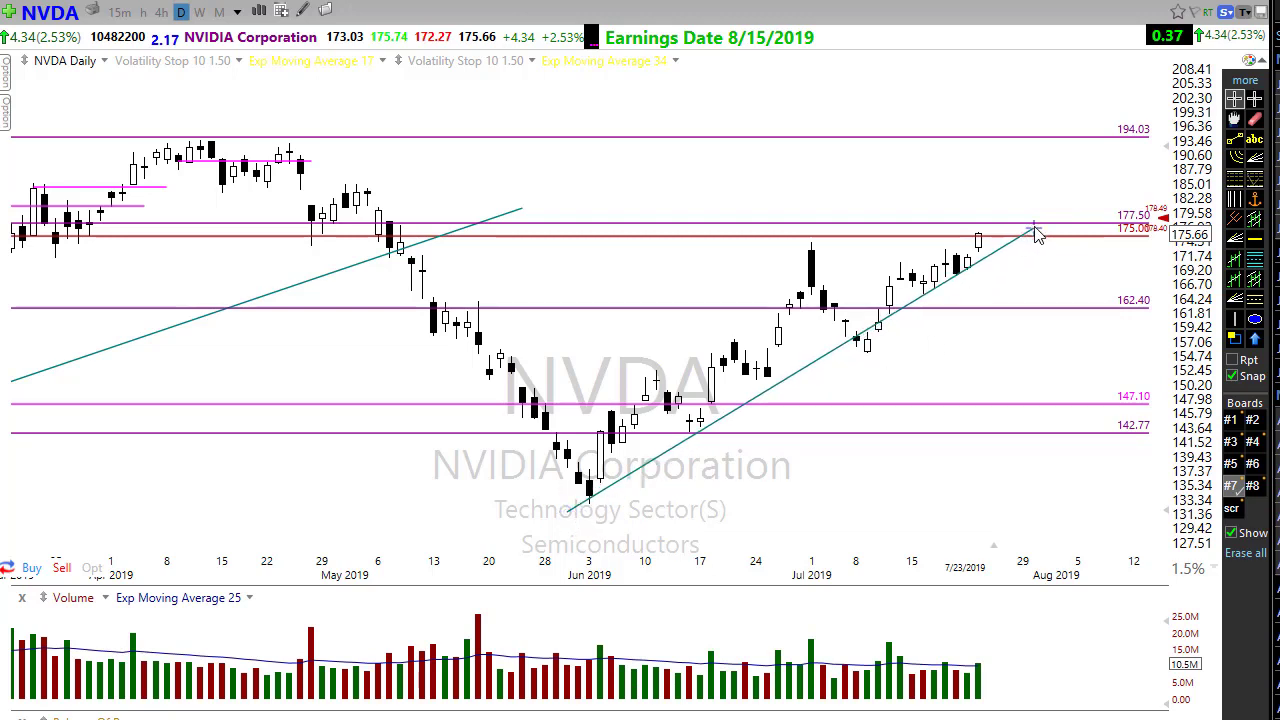
left_click_drag(1040, 235, 1047, 227)
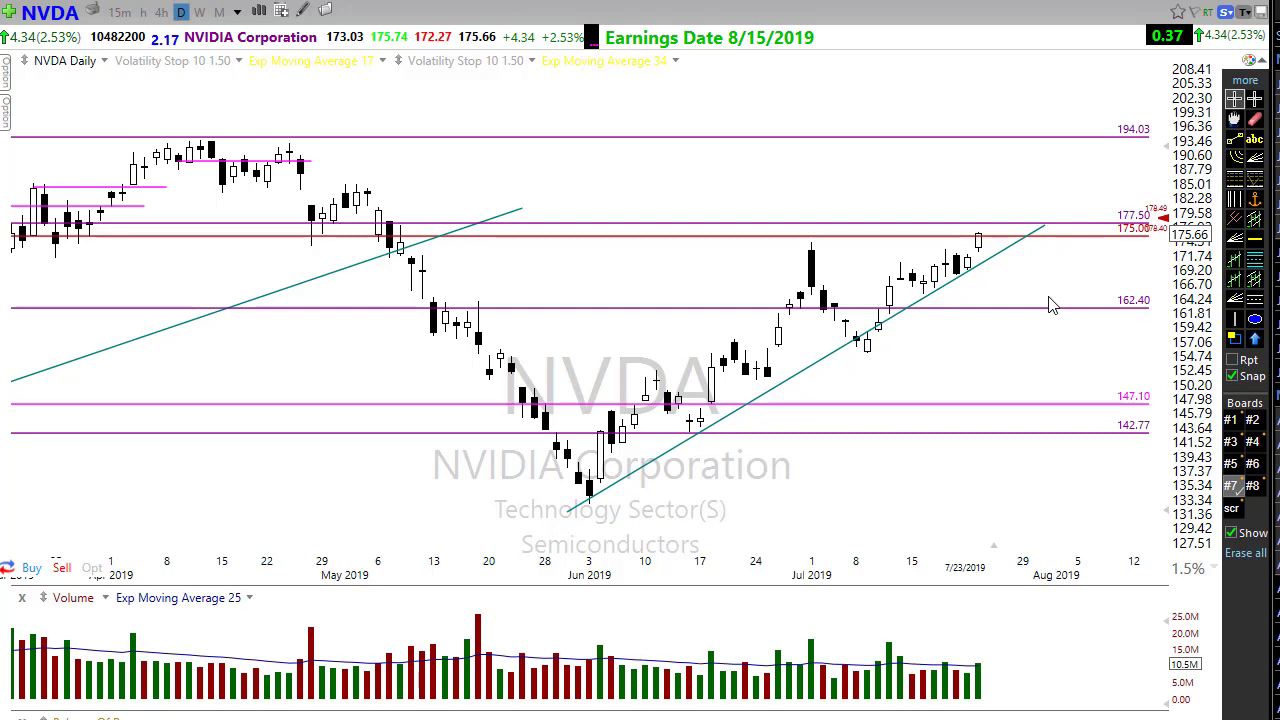
- Draw a horizontal arrow on the NVDA chart at about 169.20, running from late June to late July
scroll(1008, 335, "down", 2)
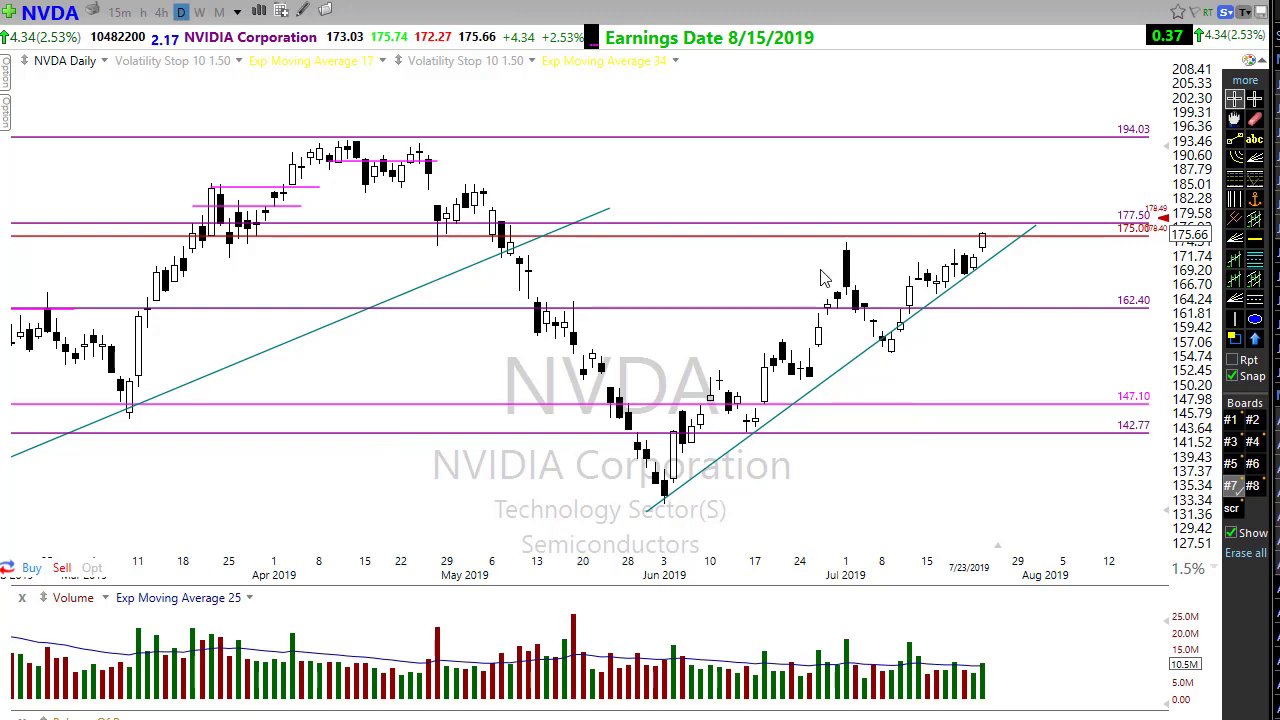
left_click_drag(821, 268, 1022, 271)
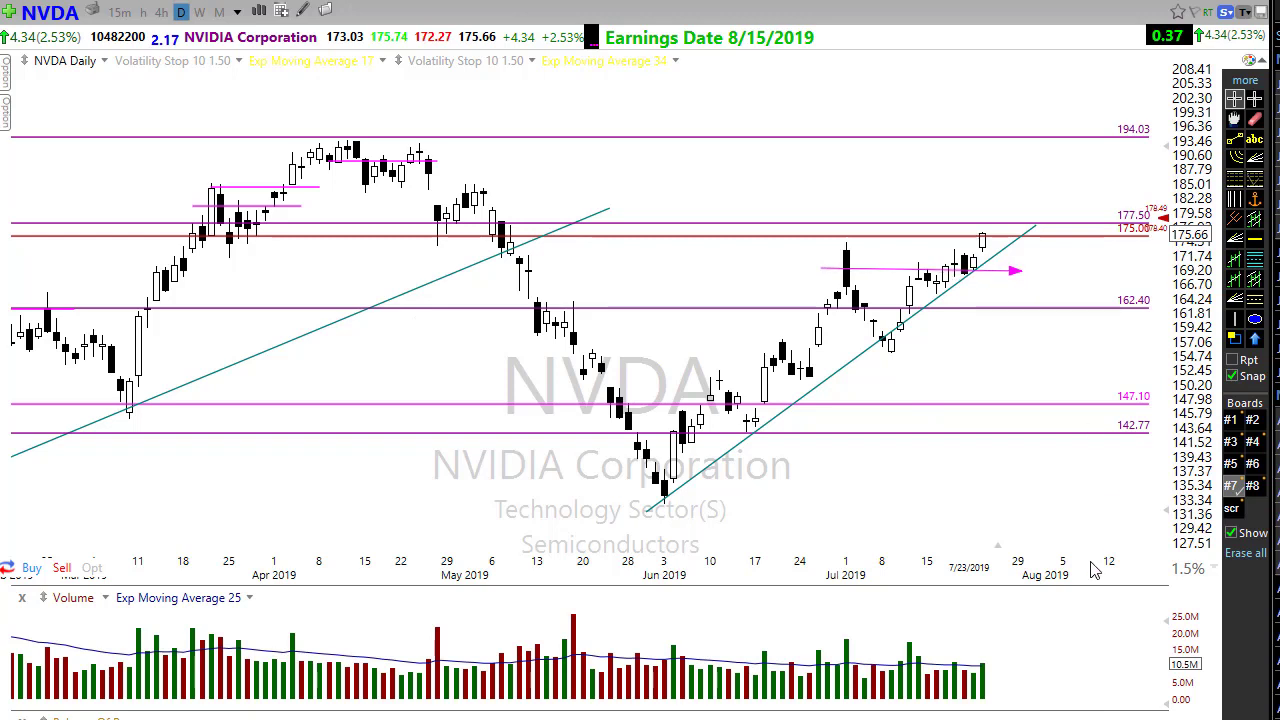
- Draw arrows along NVDA's early-July rise, across its mid-July pause and toward that pause, and erase all temporary arrows
mouse_move(880, 346)
left_mouse_down()
mouse_move(920, 280)
mouse_move(965, 285)
left_mouse_up()
left_click_drag(1085, 415, 957, 287)
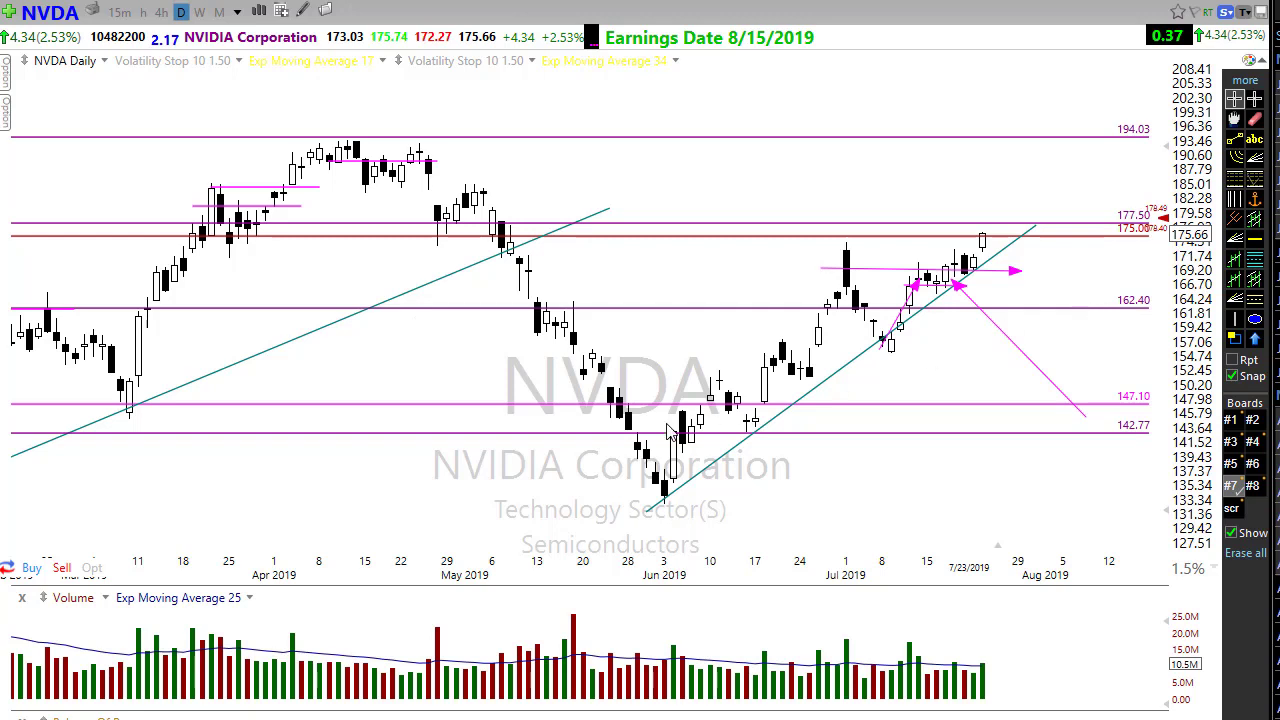
key("Delete")
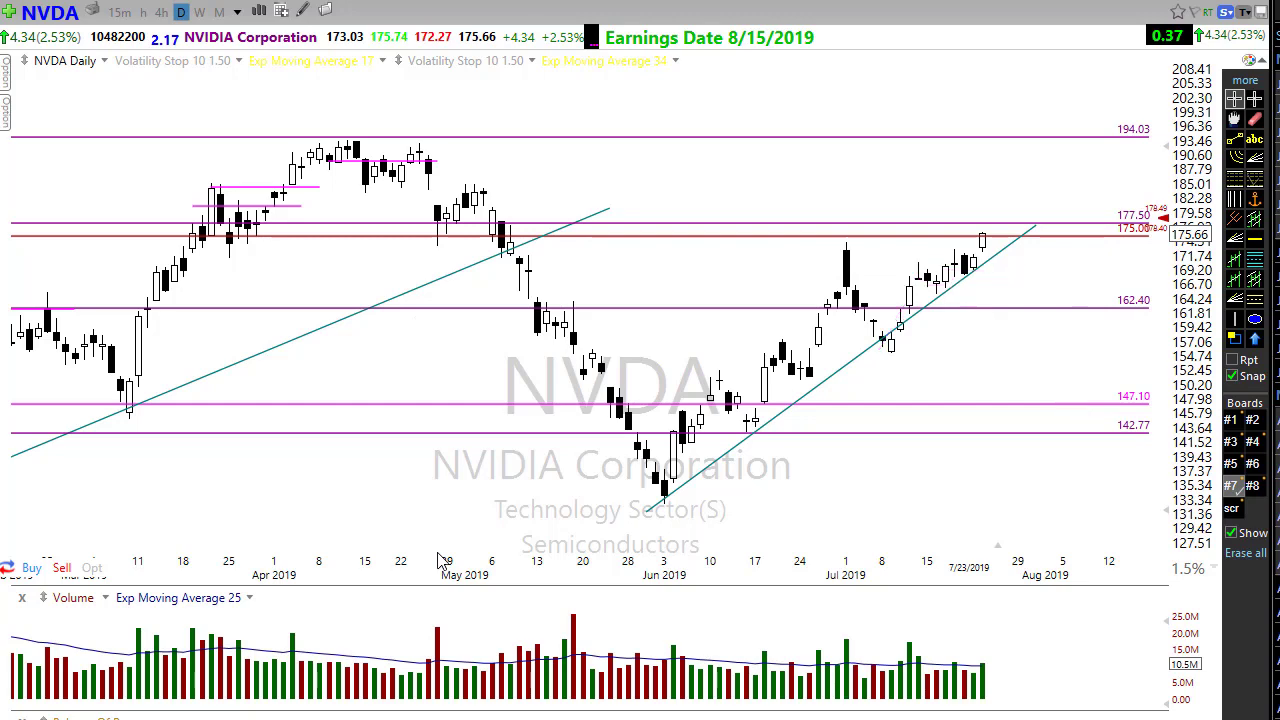
- Draw a horizontal trend line on the NVDA chart at about 169.20, spanning from late June to late July
scroll(455, 548, "down", 3)
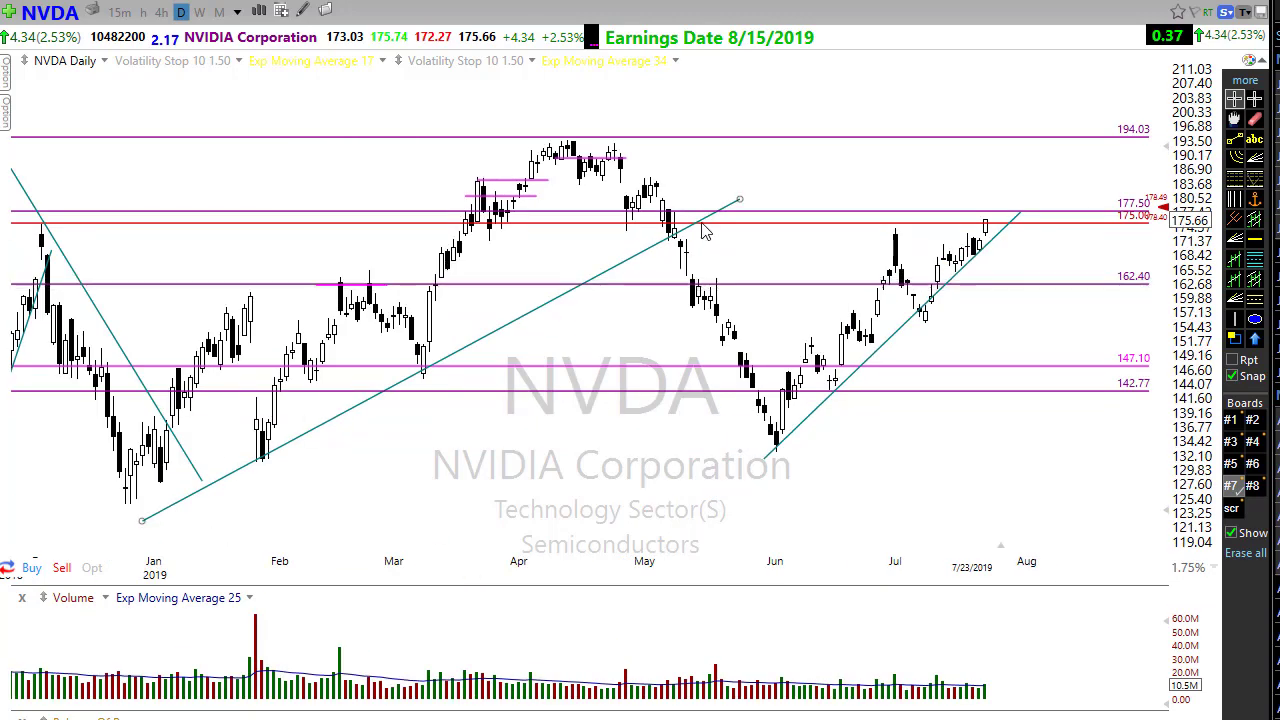
mouse_move(703, 231)
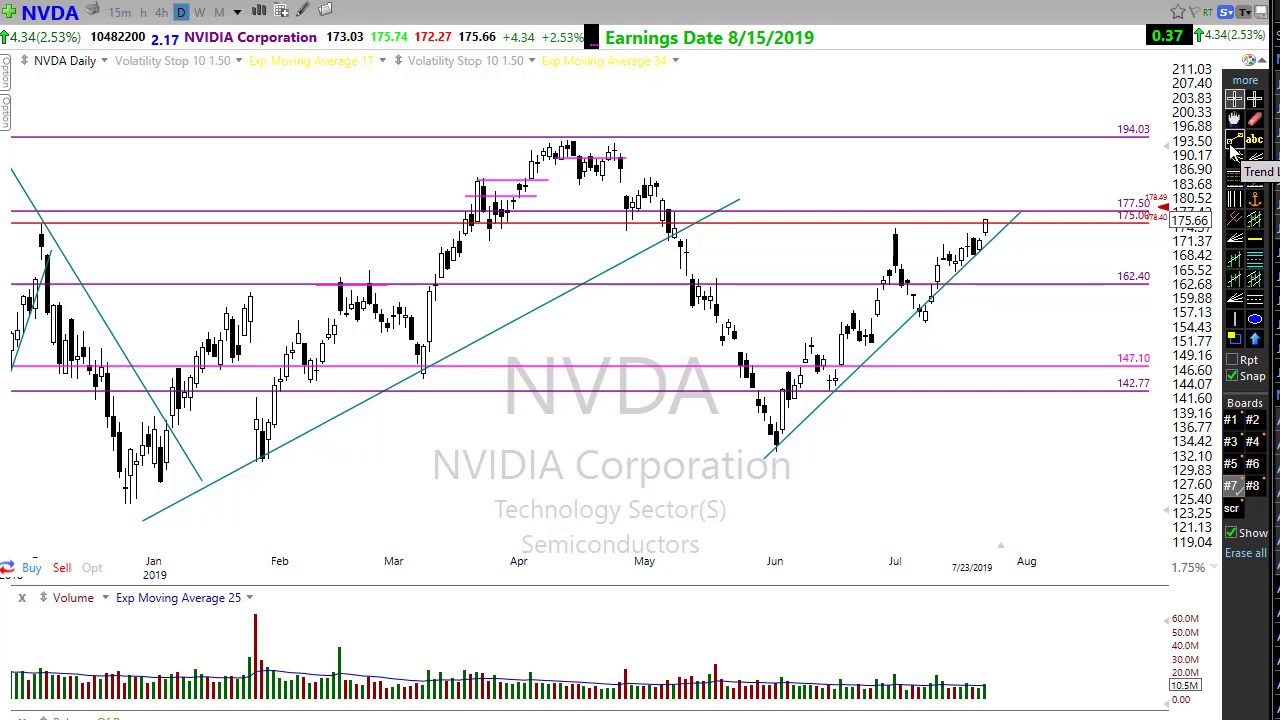
scroll(905, 466, "up", 3)
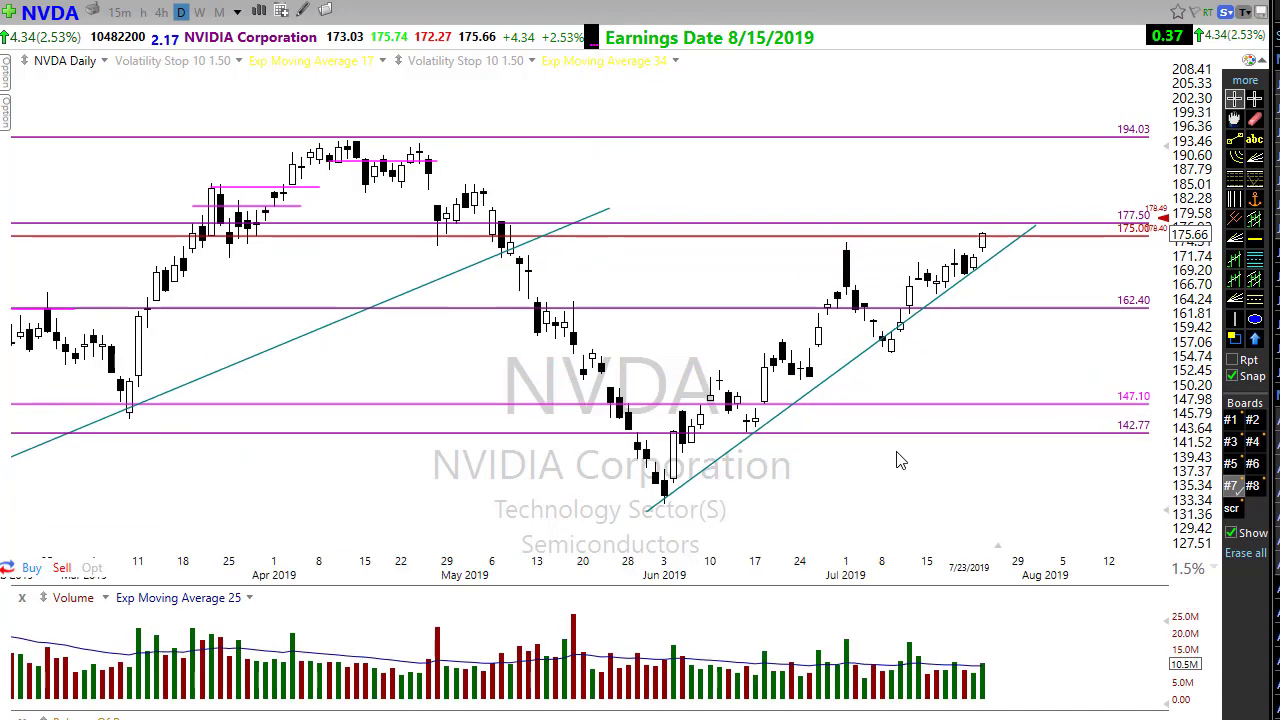
scroll(865, 458, "up", 1)
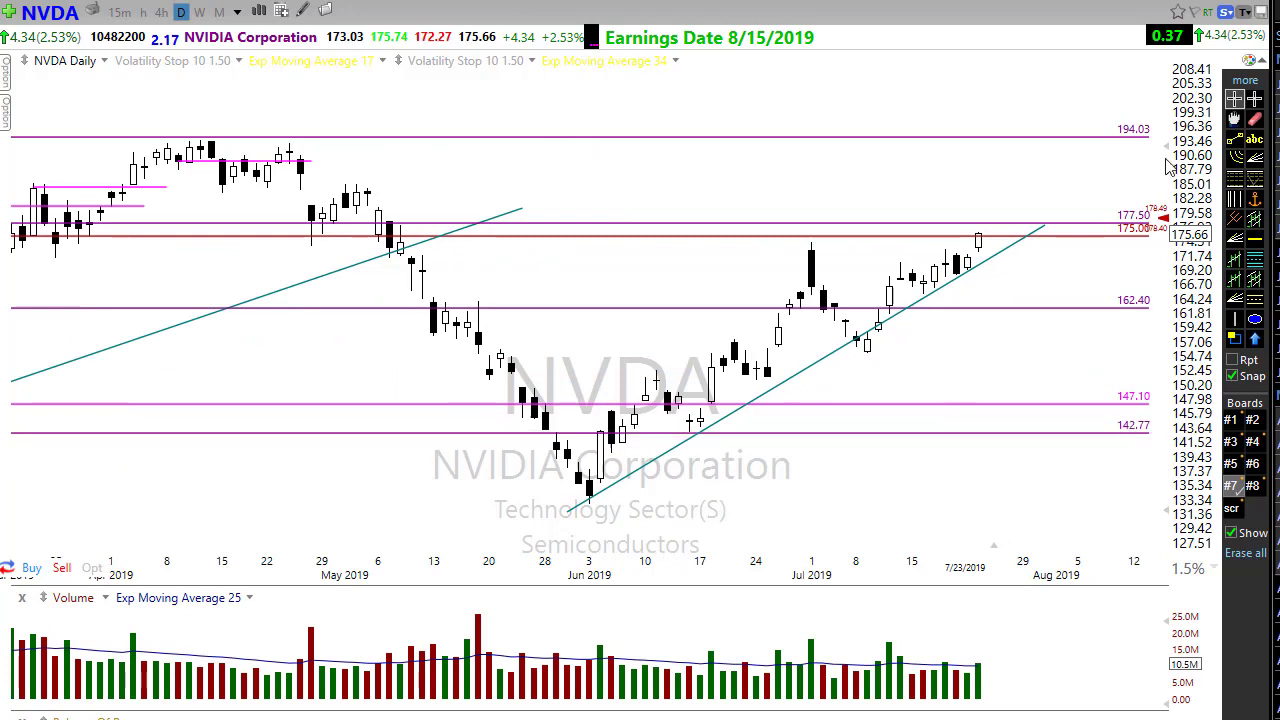
left_click(1234, 138)
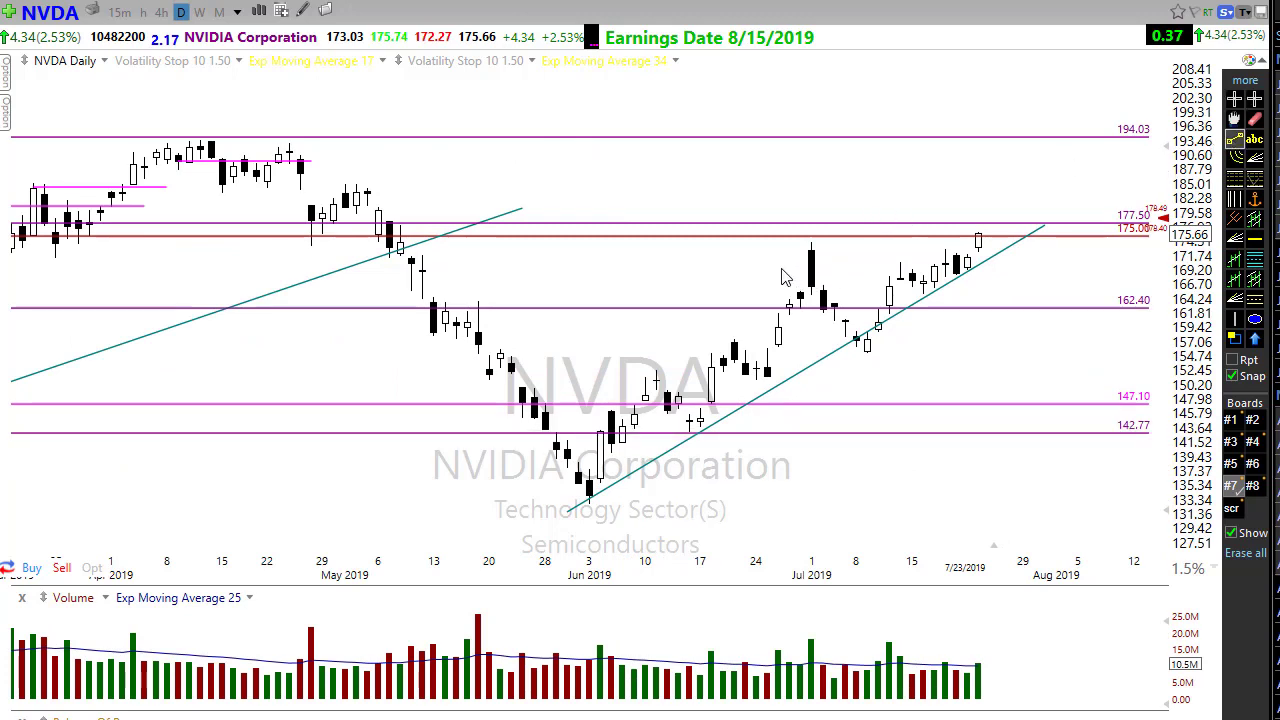
mouse_move(780, 270)
left_mouse_down()
mouse_move(978, 270)
mouse_move(1012, 284)
left_mouse_up()
left_click(1000, 270)
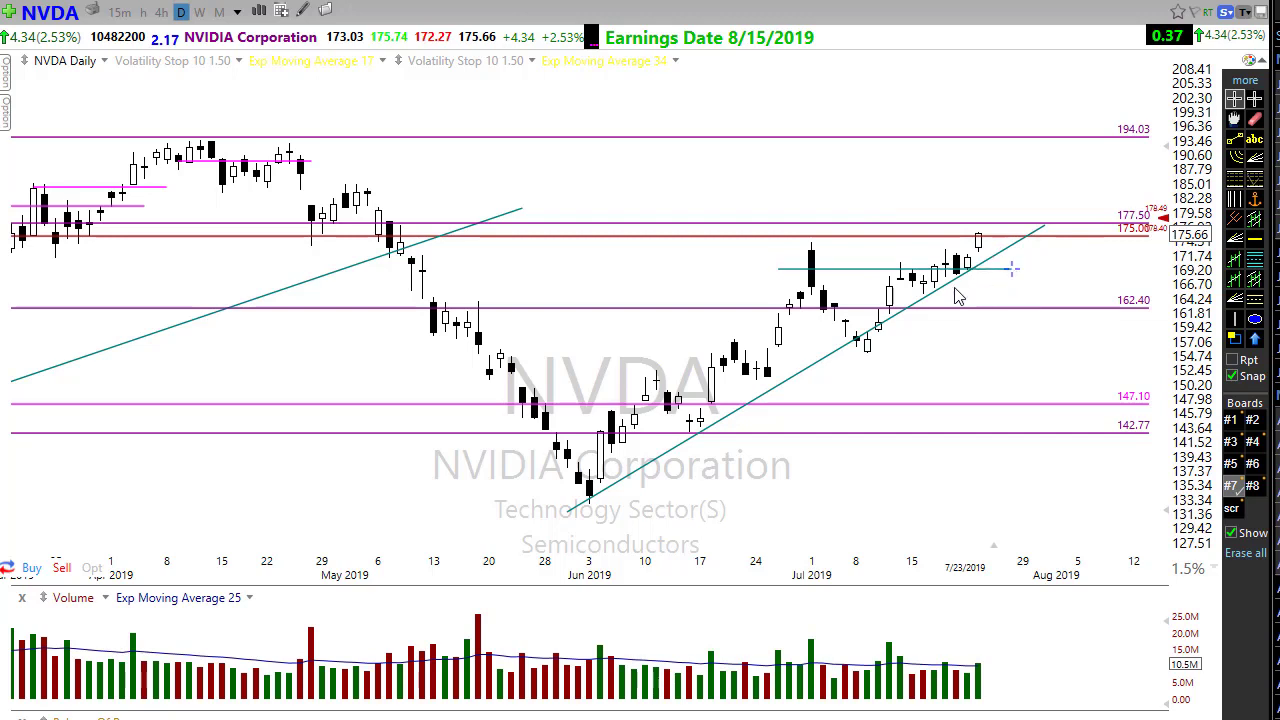
left_click_drag(885, 270, 872, 273)
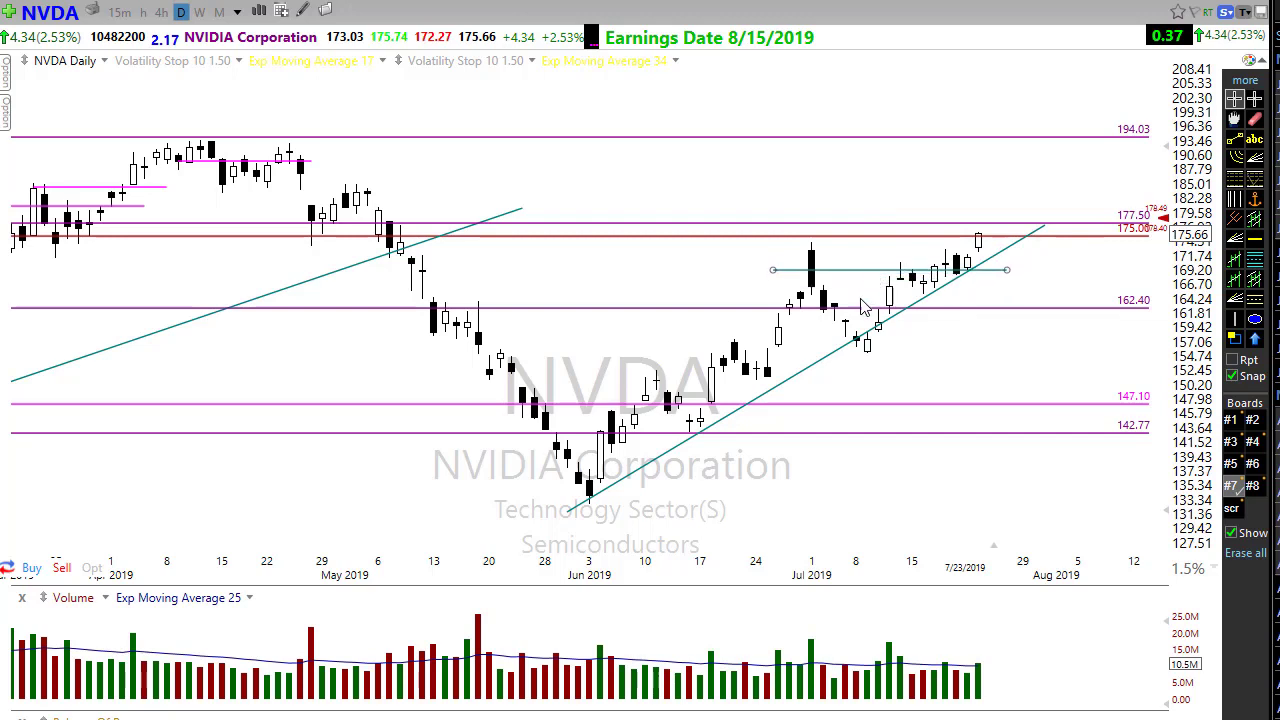
- Change the color of the new horizontal trend line to magenta
left_click(846, 262)
right_click(846, 270)
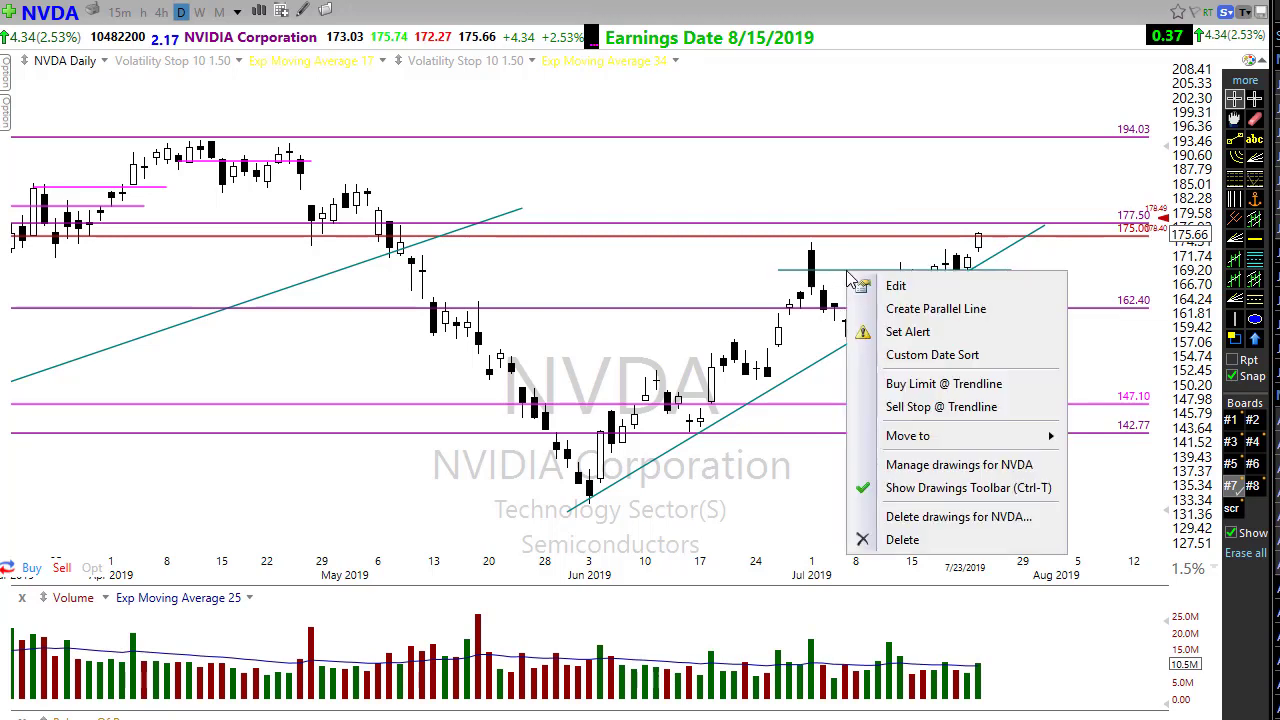
left_click(906, 285)
left_click(1128, 338)
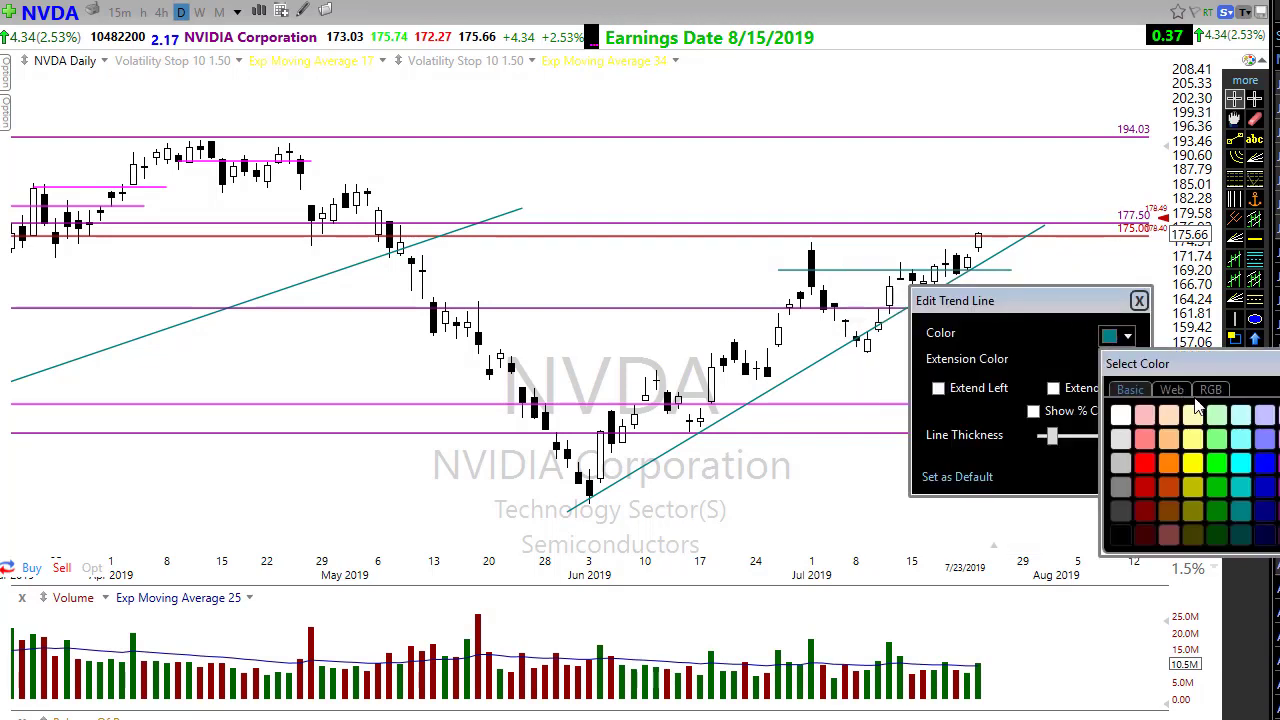
left_click(1270, 464)
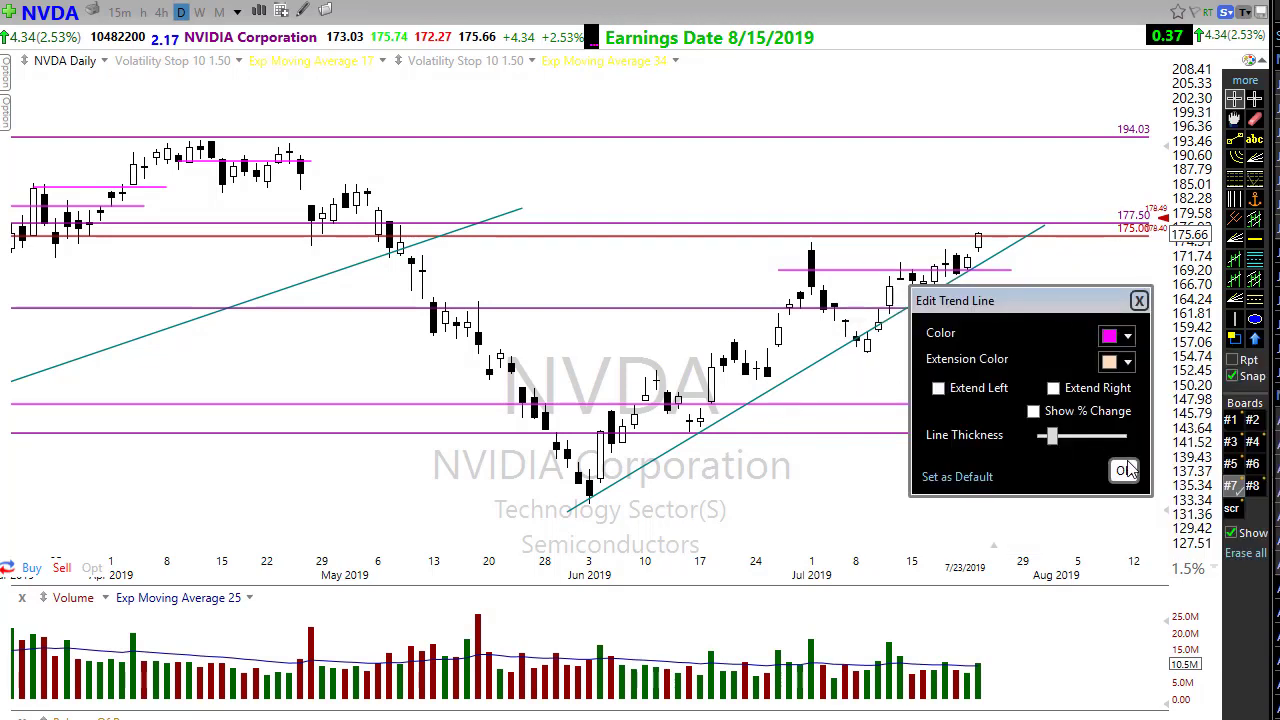
left_click(1122, 470)
- Set an alert on the magenta horizontal trend line at about 169.20 and dismiss the confirmation message
right_click(870, 278)
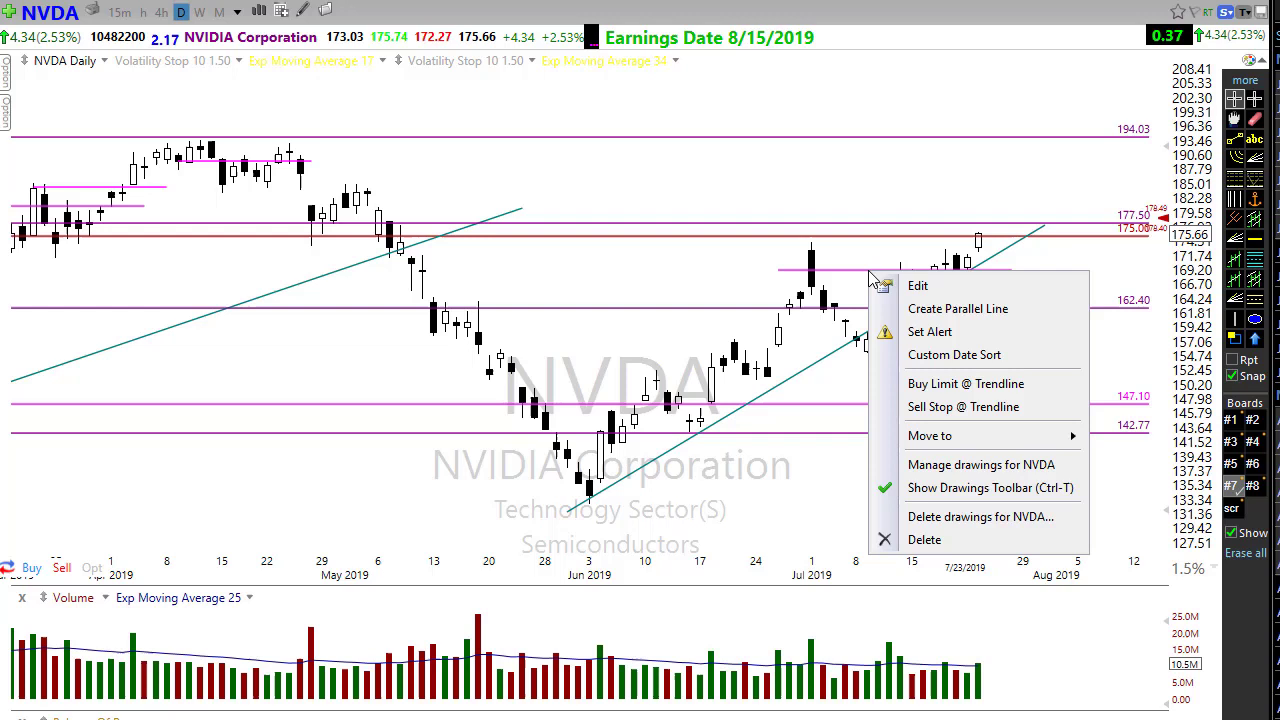
left_click(922, 331)
left_click(1136, 714)
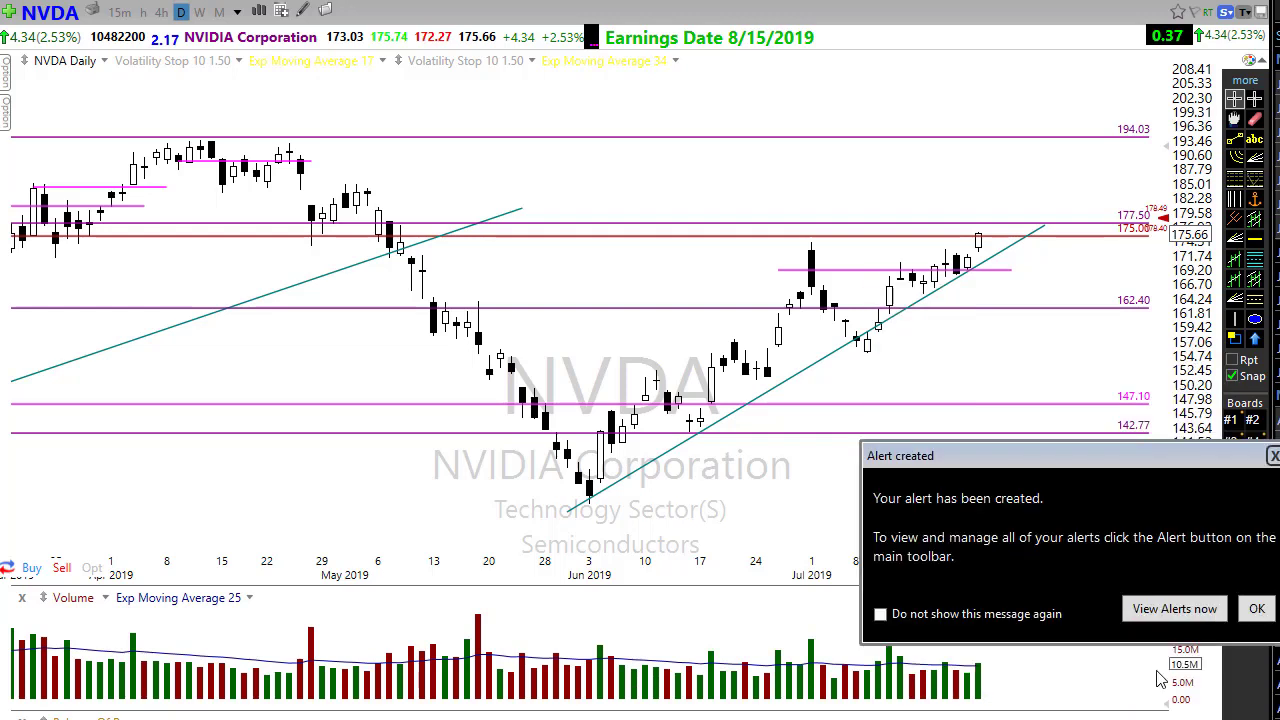
left_click(1257, 609)
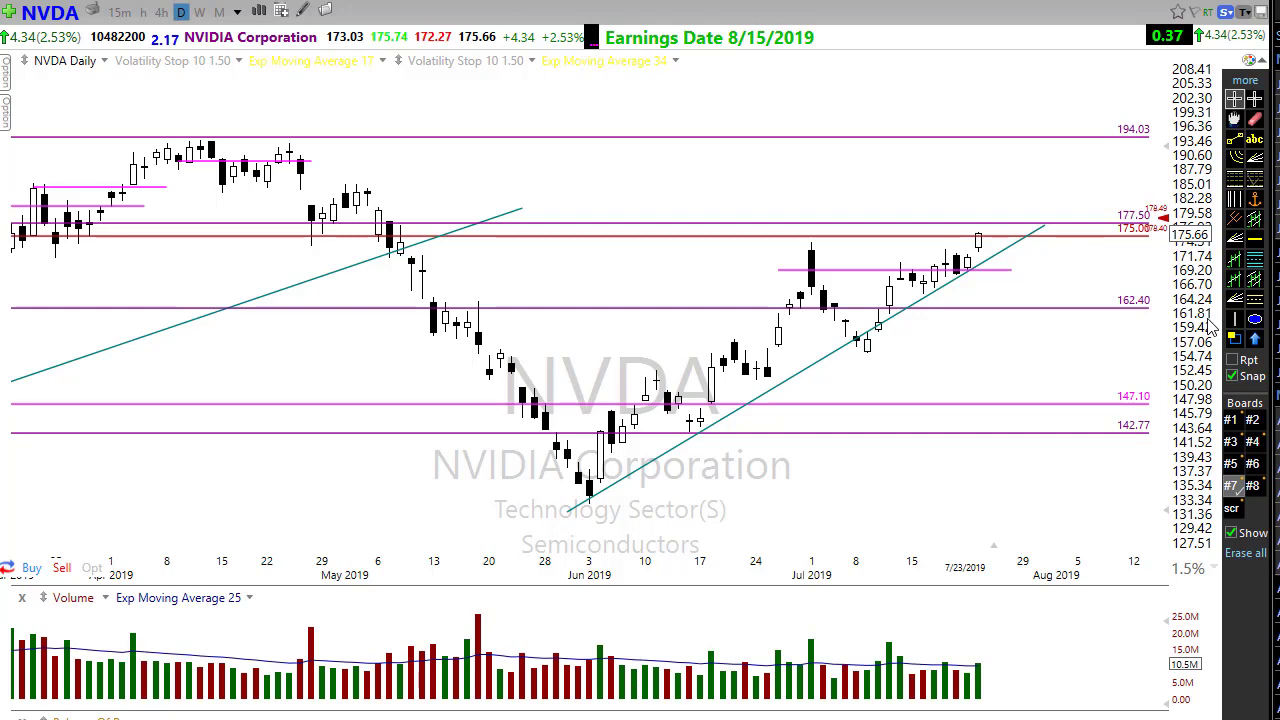
- Draw a sample rising trend line across the NVDA chart from about 135.63 in mid-April to early July, adjusting both ends
left_click(1235, 140)
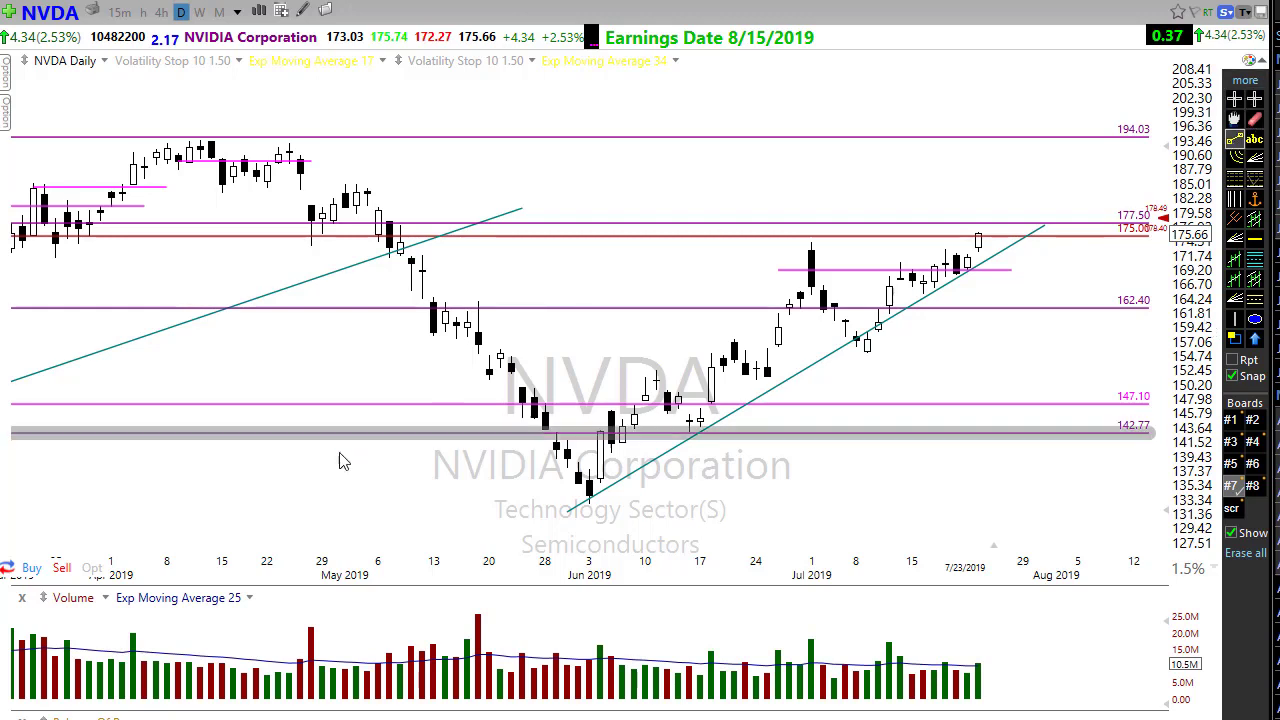
mouse_move(267, 465)
left_mouse_down()
mouse_move(691, 291)
mouse_move(778, 208)
left_mouse_up()
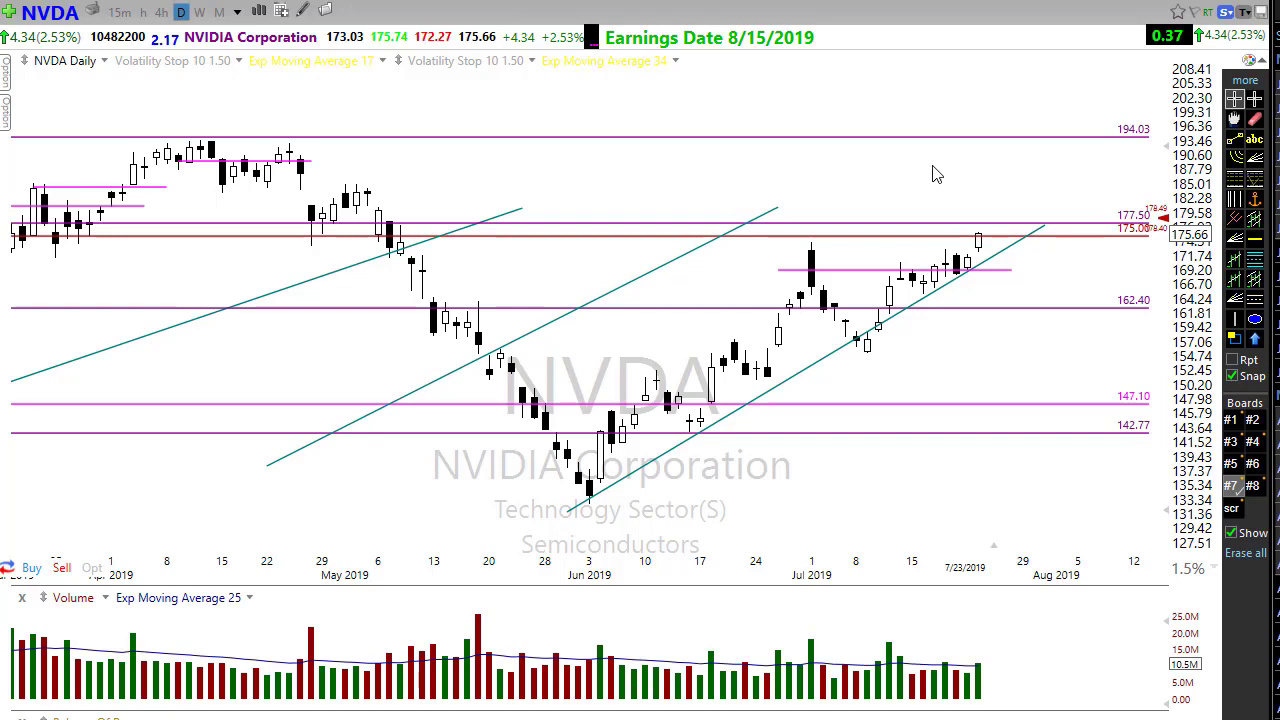
left_click_drag(777, 209, 812, 188)
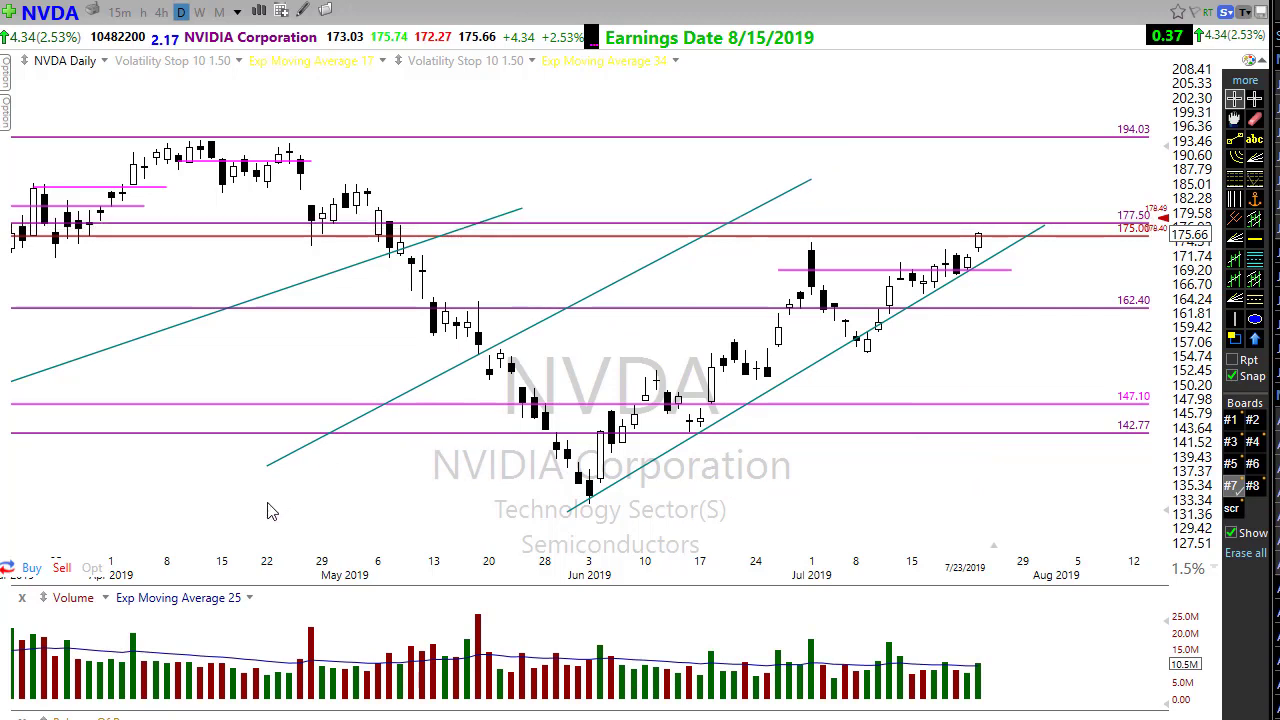
left_click_drag(266, 468, 189, 481)
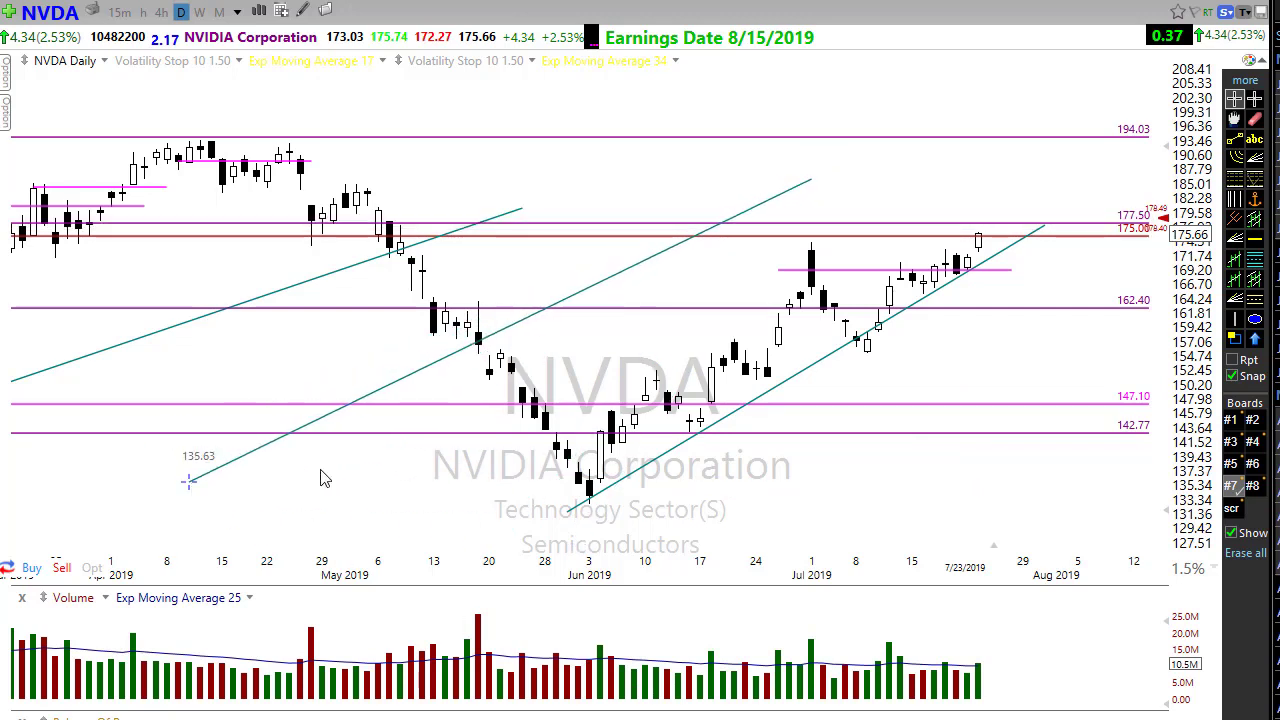
- Create a parallel copy of the sample rising trend line and shift it slightly later along the time axis
right_click(420, 369)
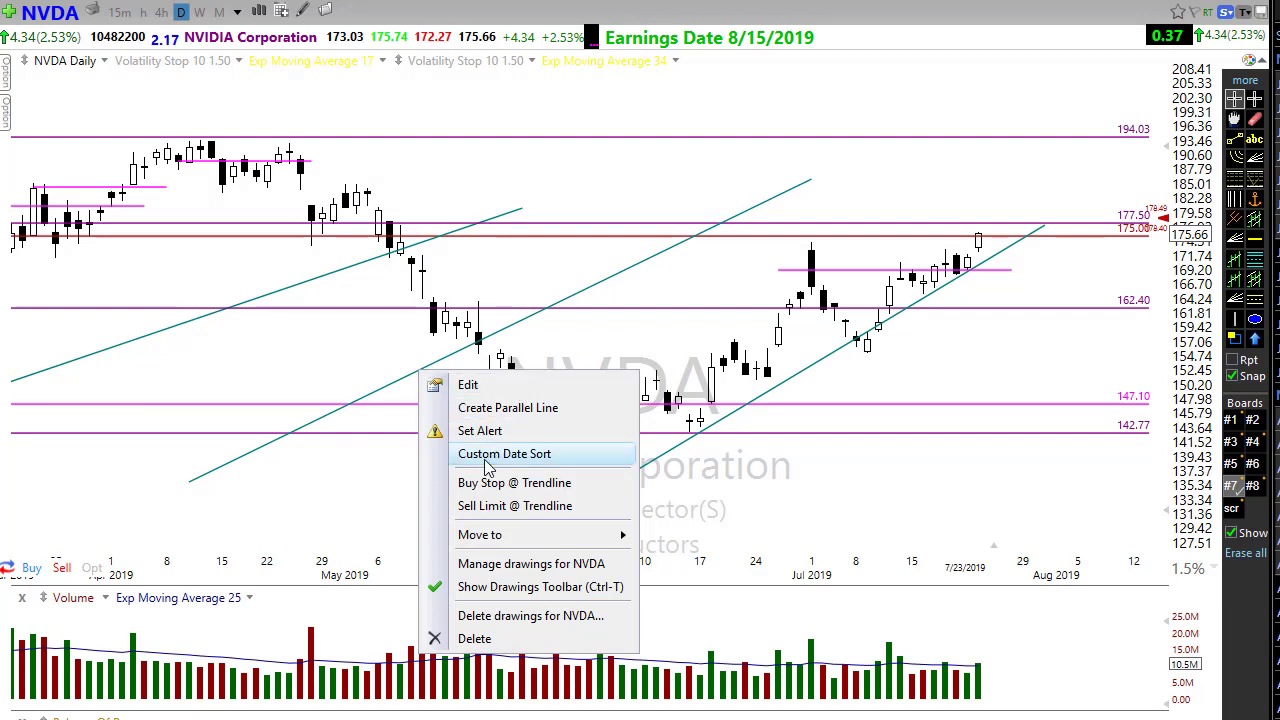
left_click(503, 408)
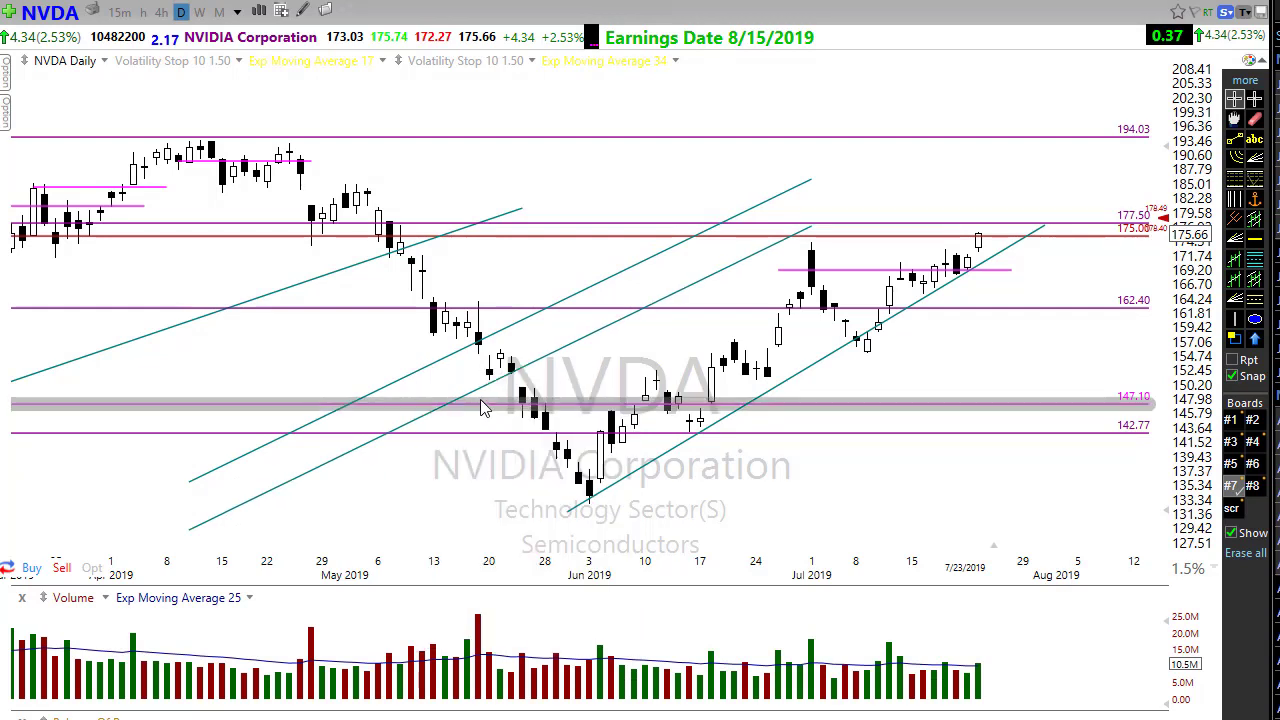
left_click_drag(480, 390, 519, 391)
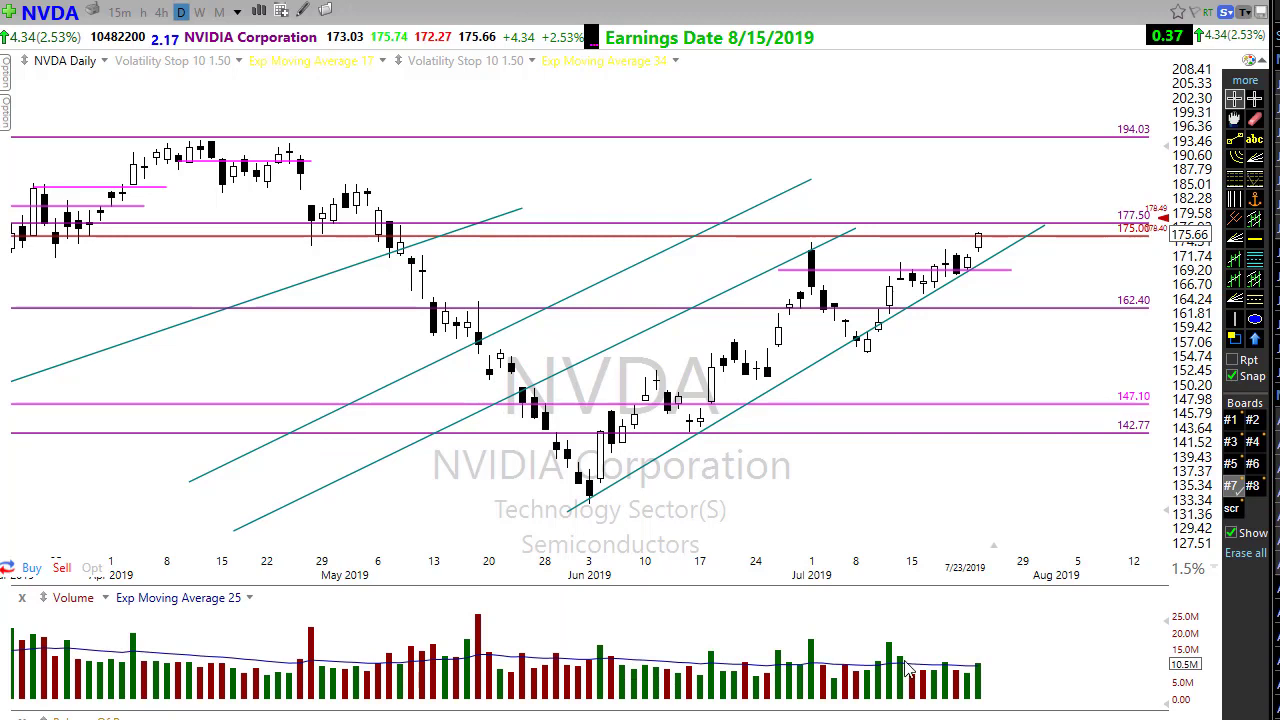
- Delete the parallel copy and the sample rising trend line from the NVDA chart
right_click(591, 358)
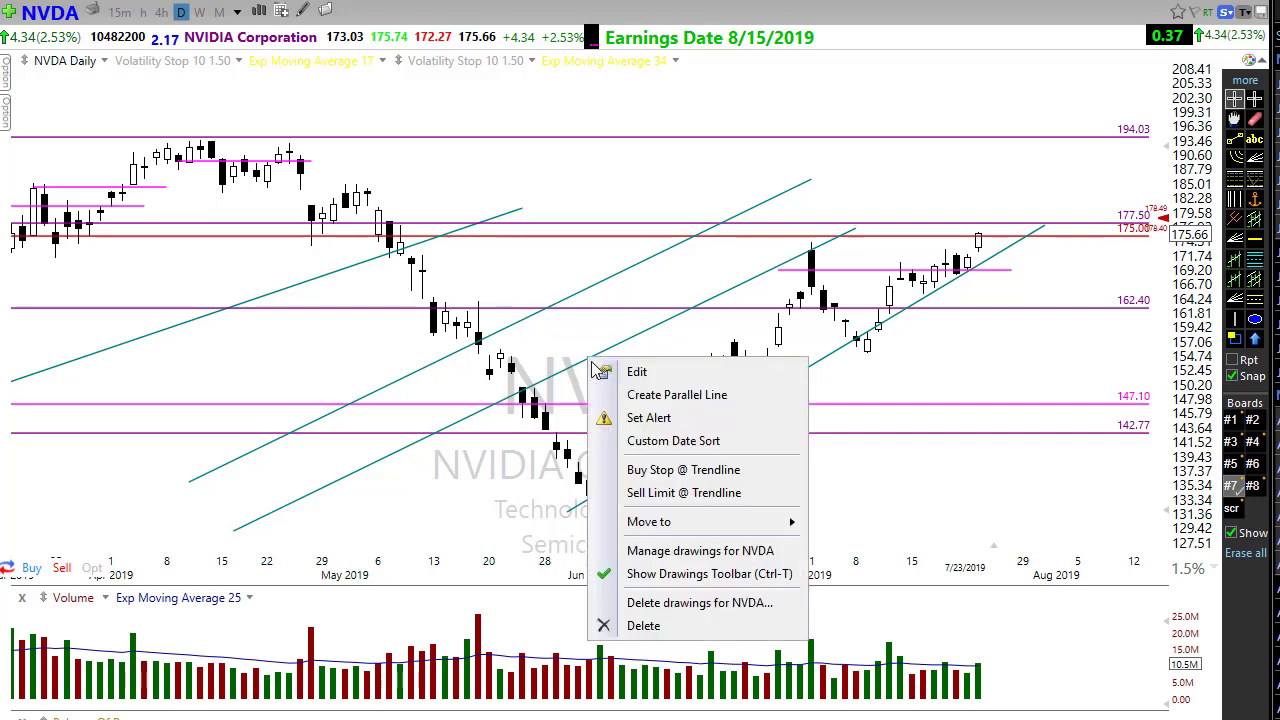
left_click(643, 625)
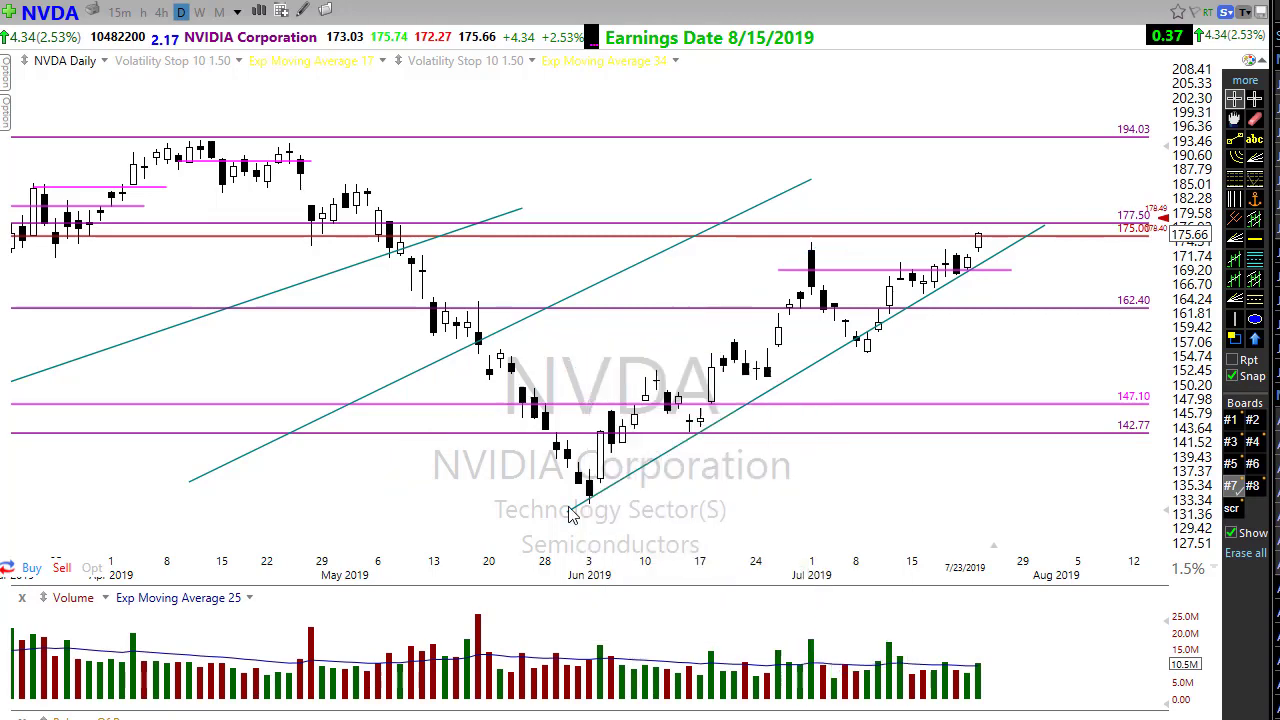
right_click(512, 336)
left_click(663, 598)
scroll(860, 520, "up", 2)
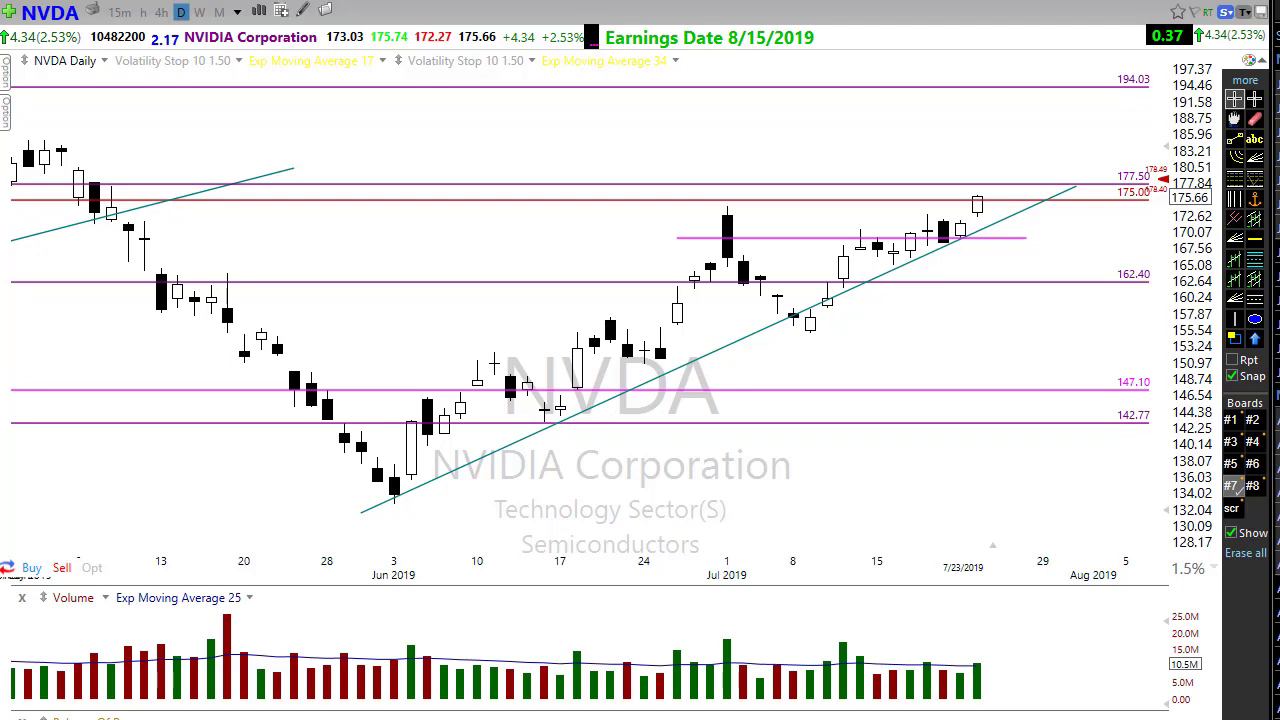
- Switch to the Right Way Options YouTube channel, look through its uploads and created playlists, and return to the NVDA chart
key("alt+Tab")
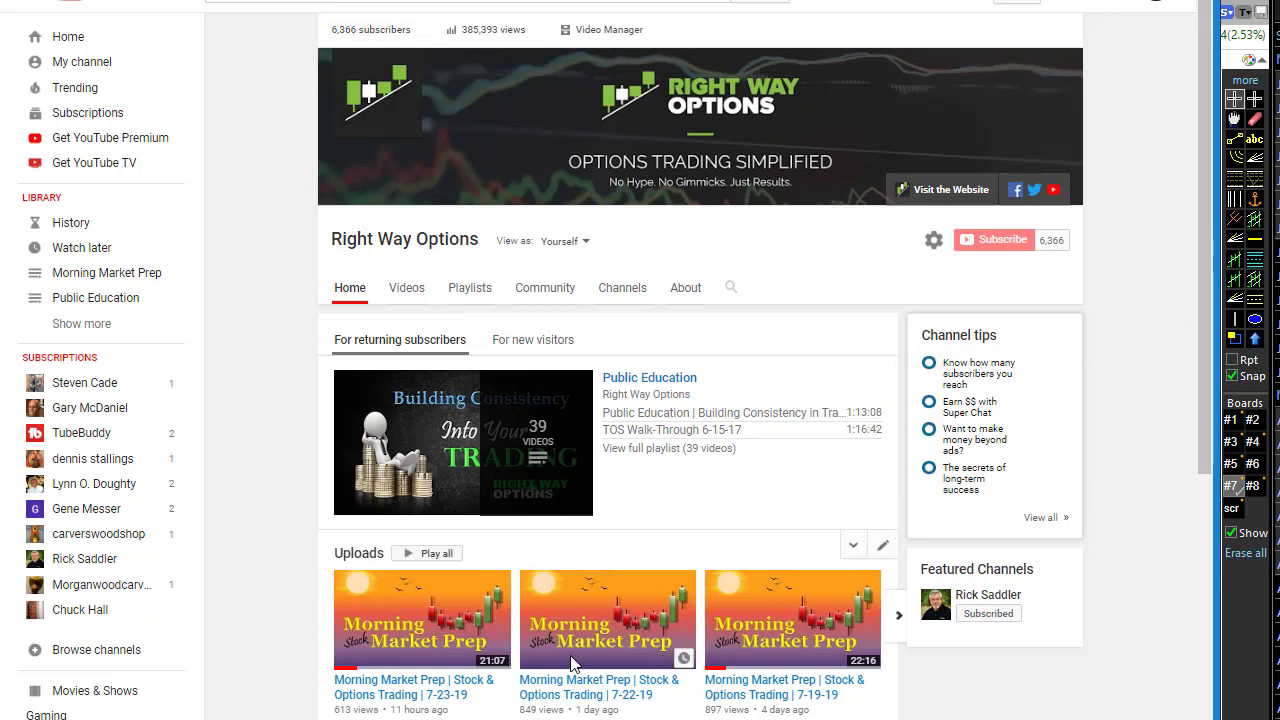
scroll(482, 450, "down", 2)
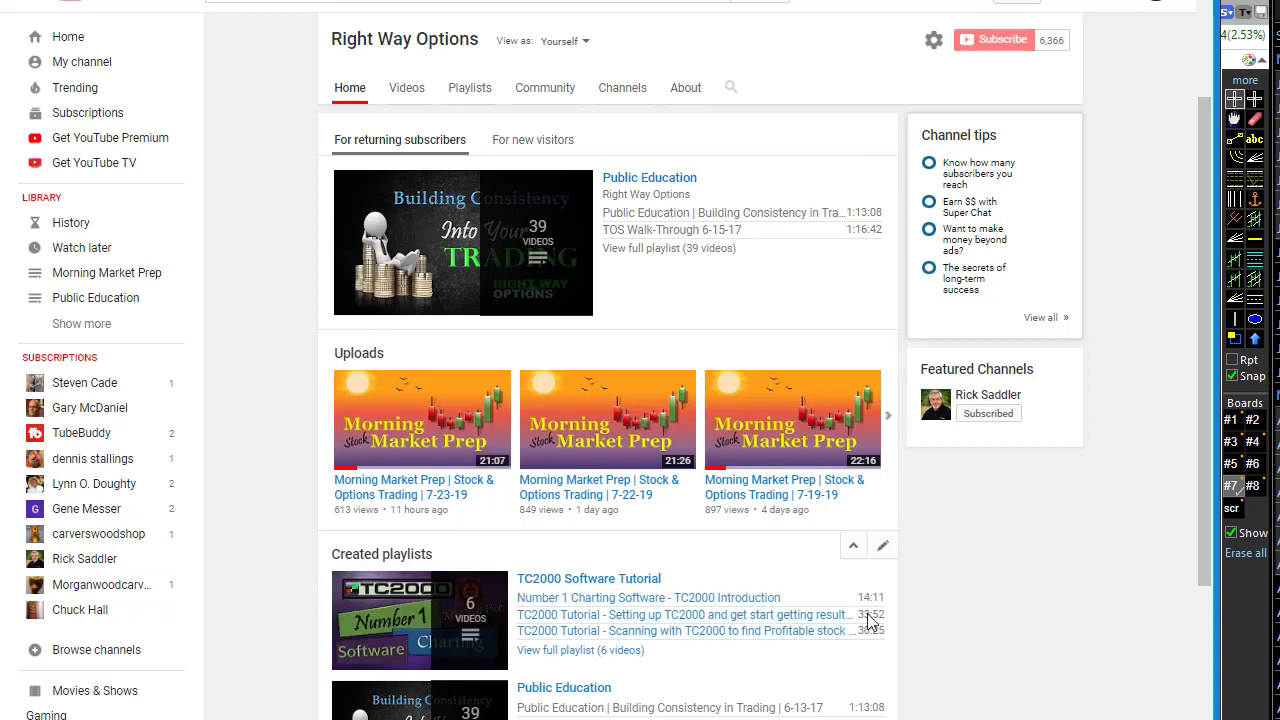
scroll(758, 614, "down", 2)
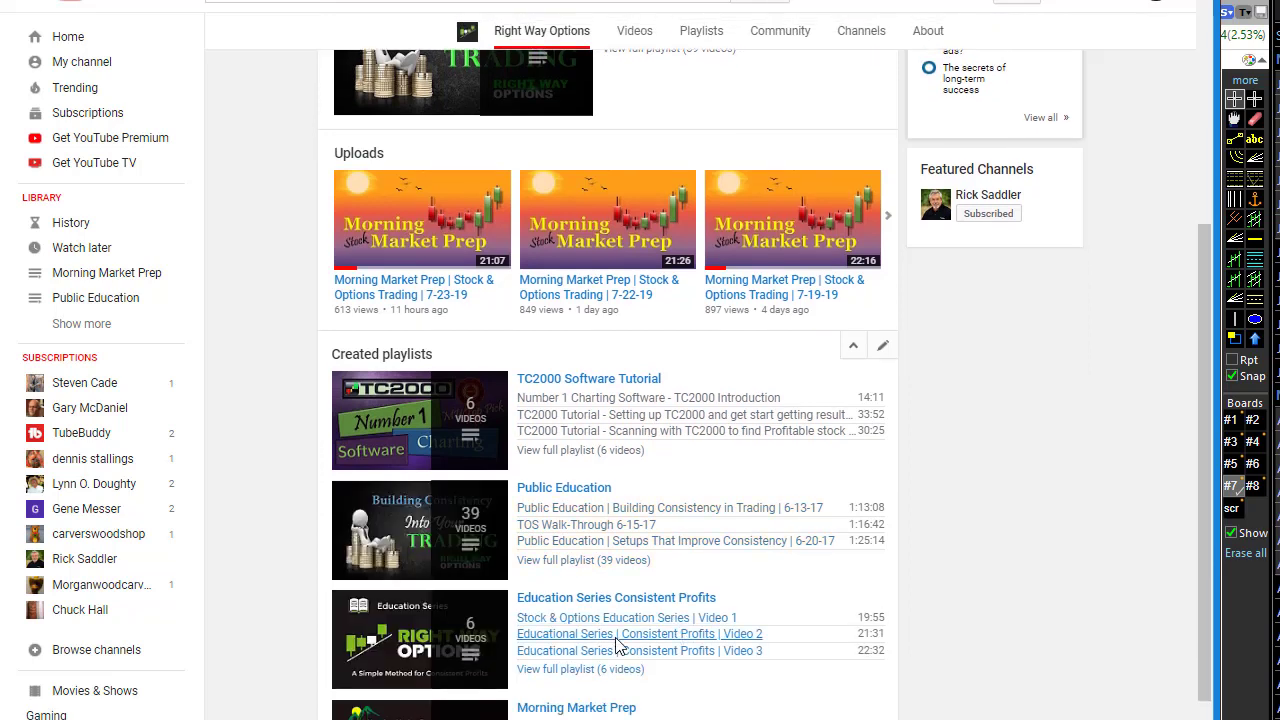
scroll(617, 645, "down", 1)
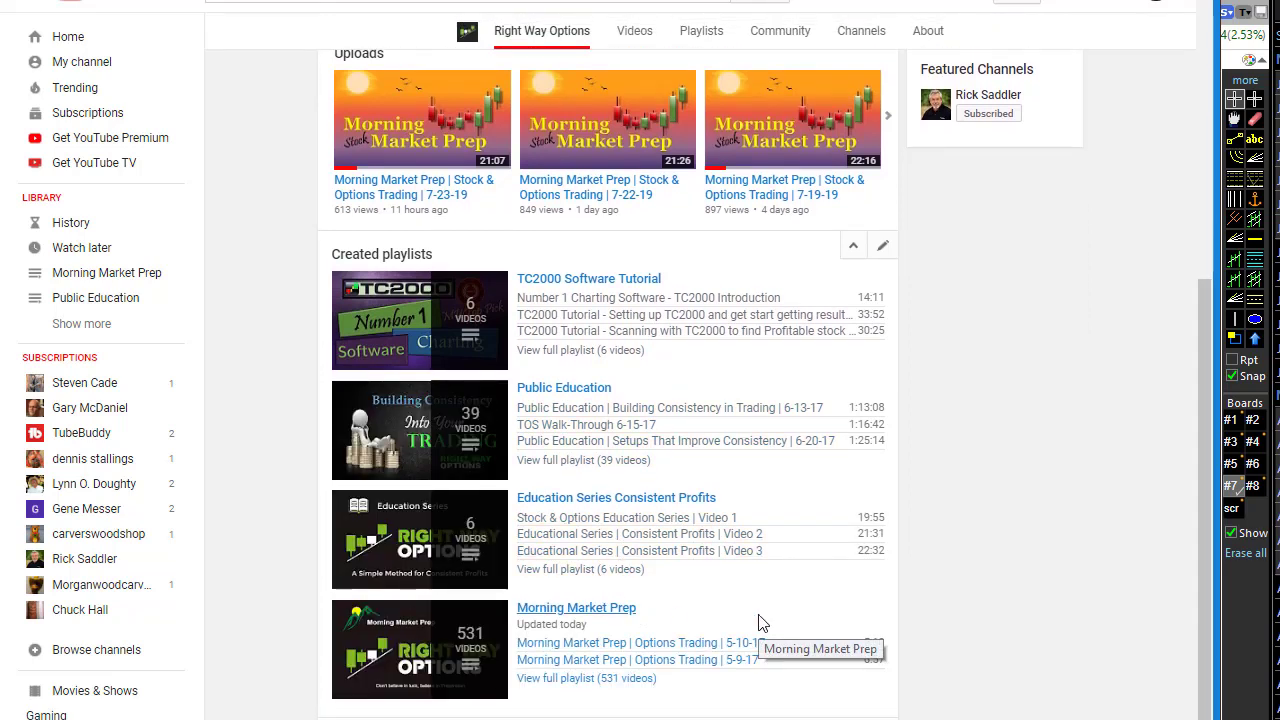
scroll(758, 623, "up", 5)
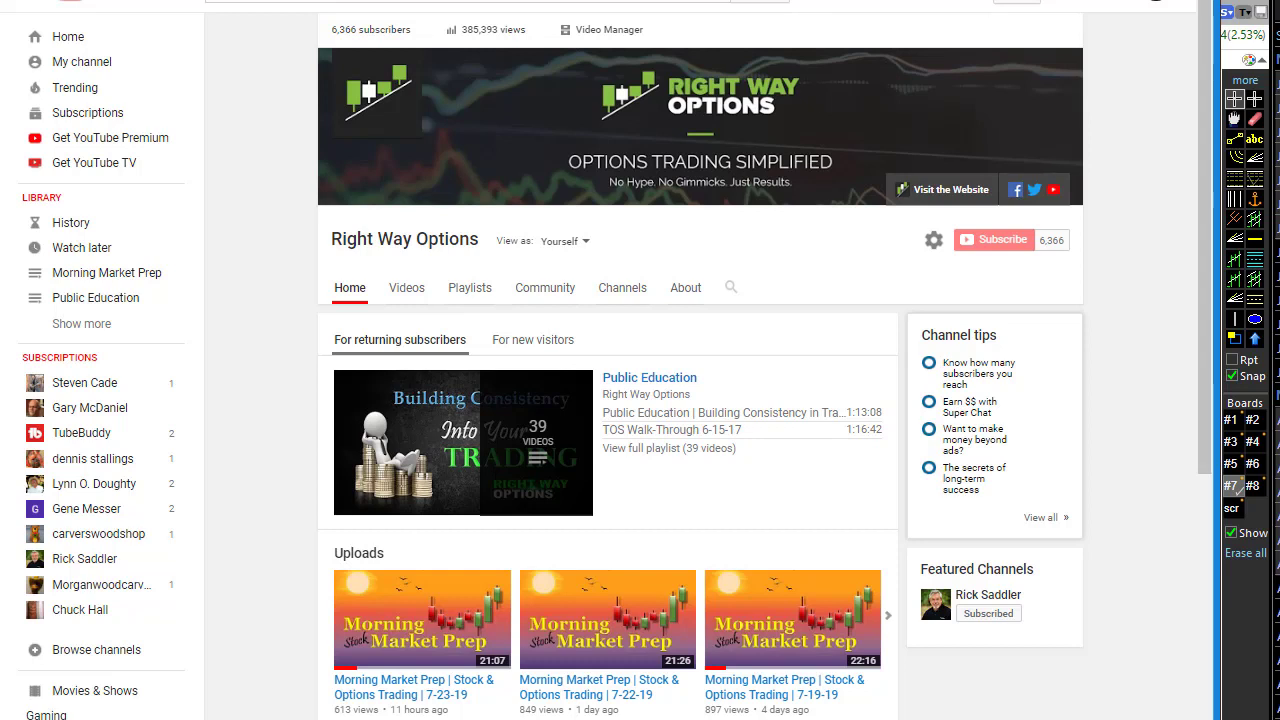
key("super+Down")
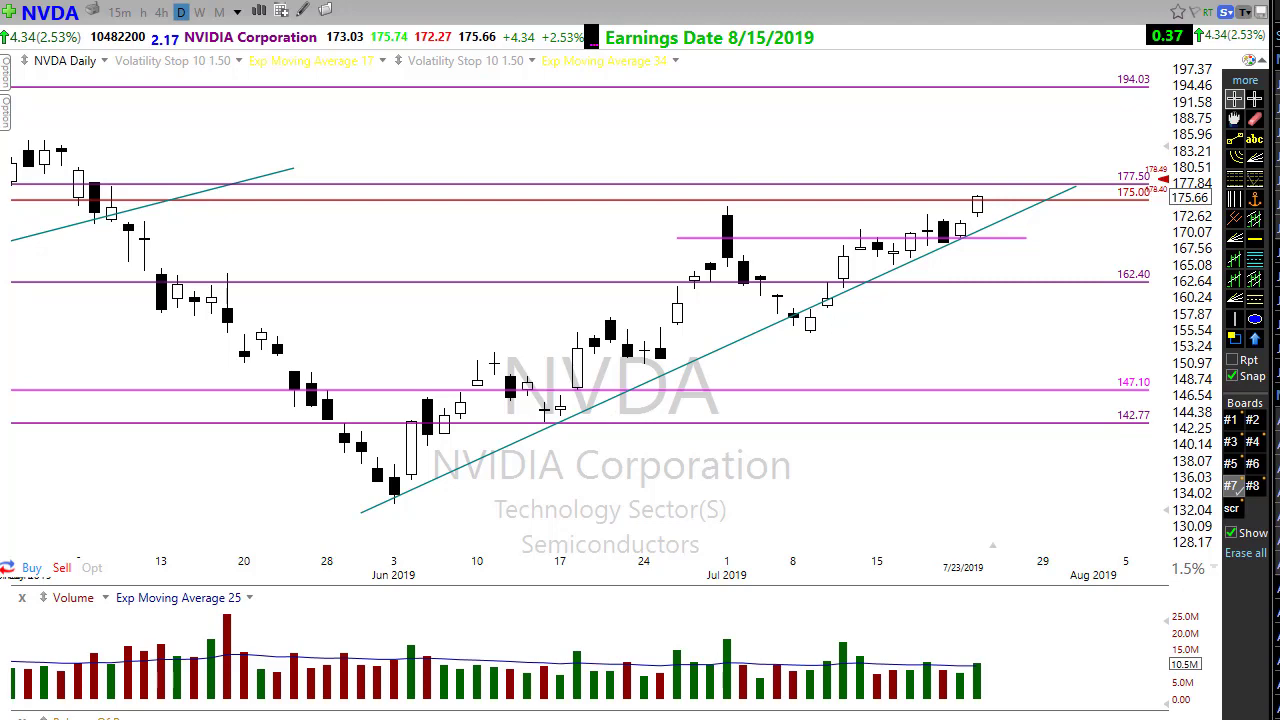
- Switch the daily chart from NVDA to XLY and show its price history from December through July
scroll(630, 488, "down", 2)
scroll(630, 488, "down", 2)
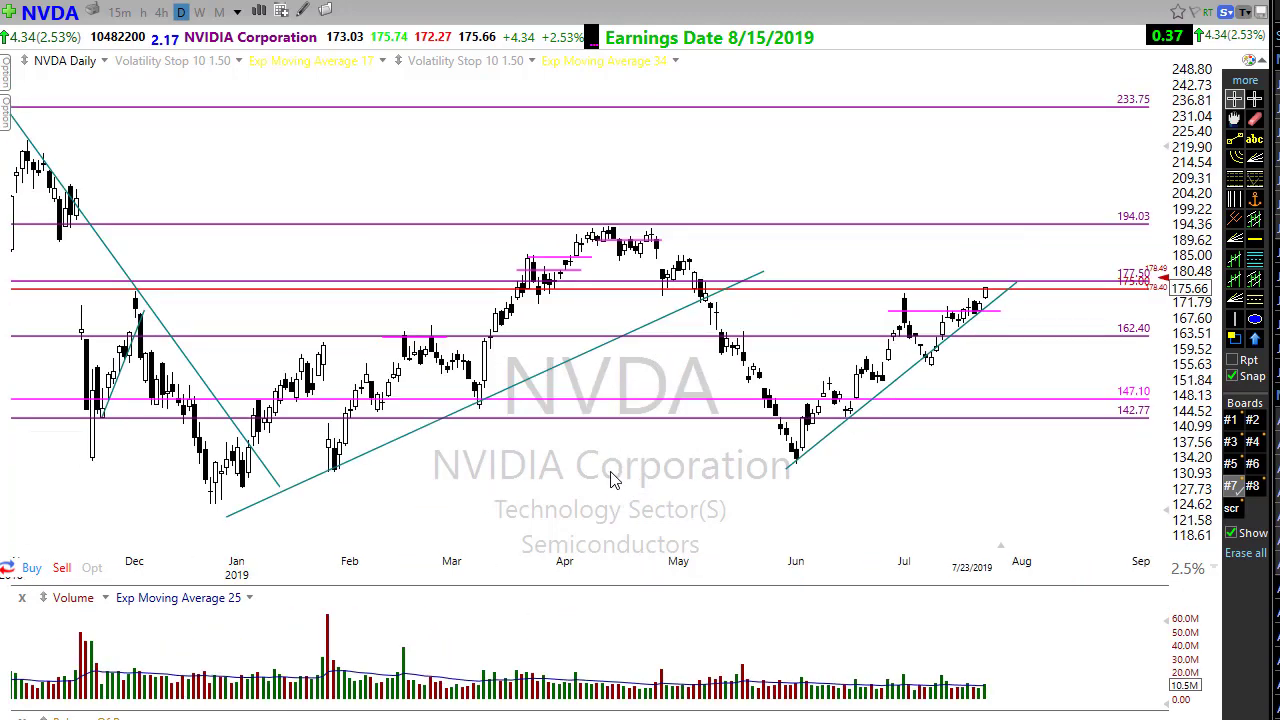
key("space")
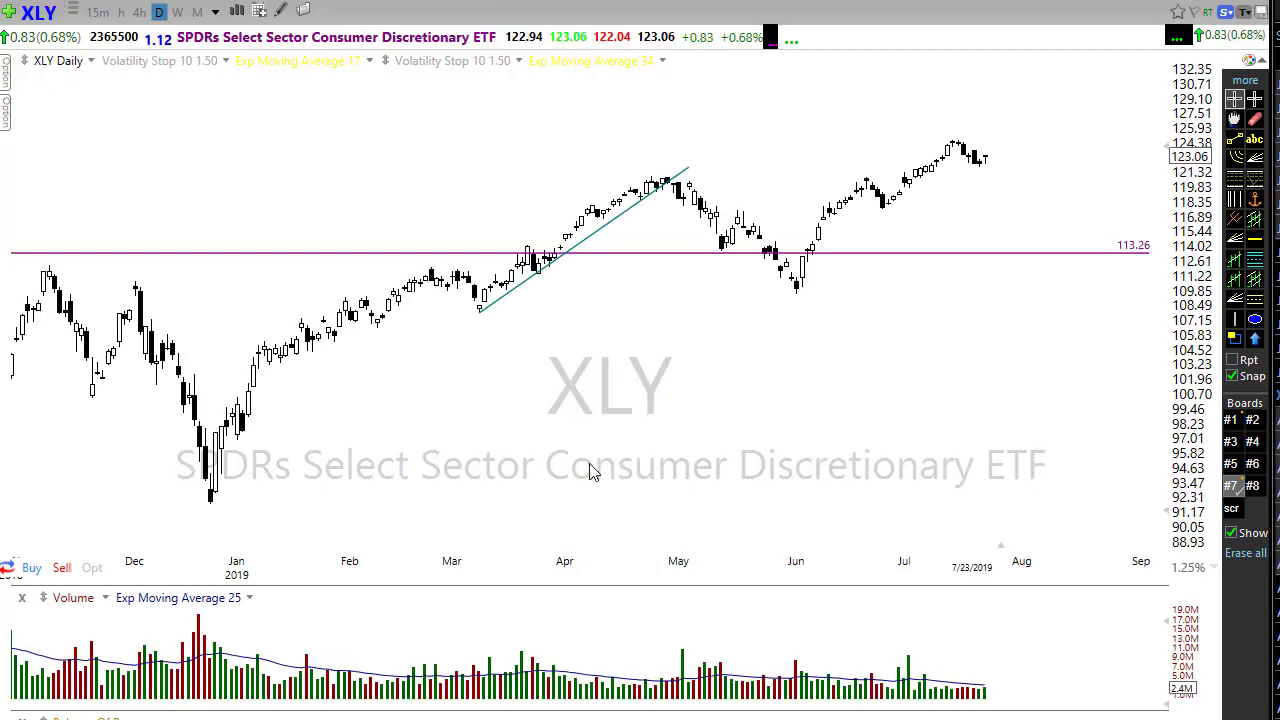
scroll(548, 454, "up", 2)
scroll(540, 450, "down", 2)
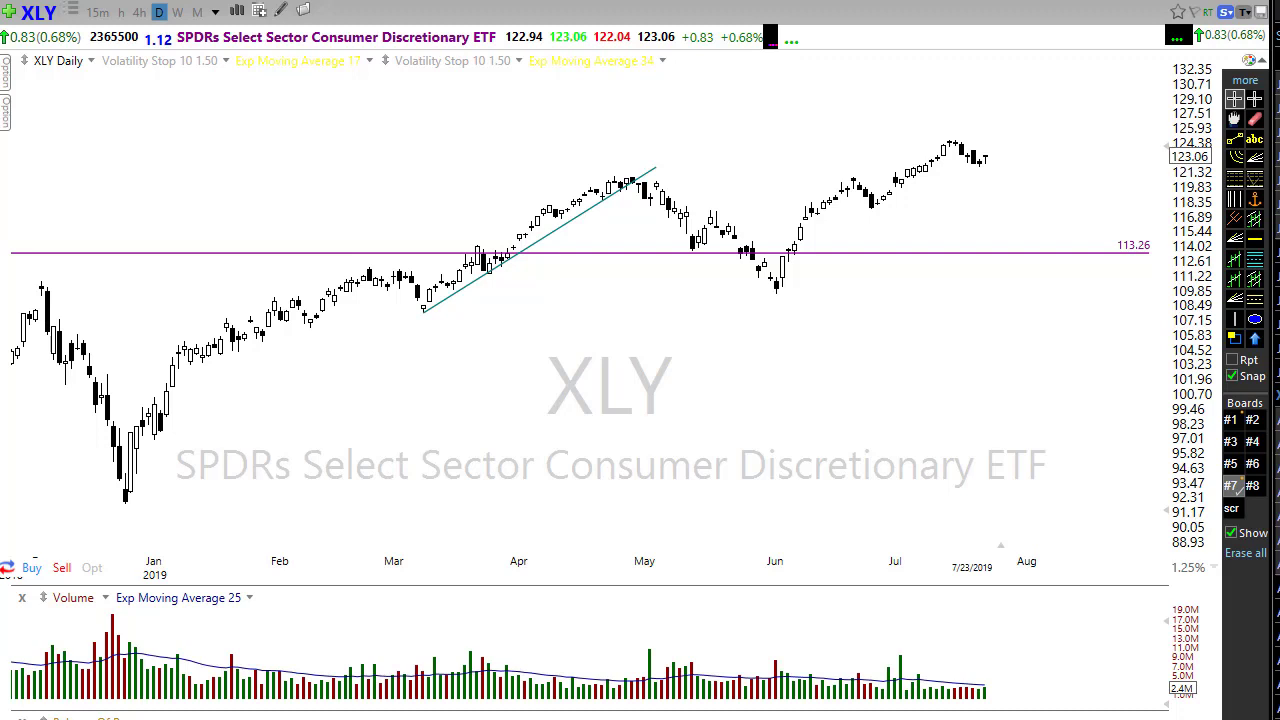
- Sketch a long rising trend arrow beneath the XLY bars, with zigzag advance and pullback arrows and horizontal level arrows above it
mouse_move(295, 549)
left_mouse_down()
mouse_move(1000, 409)
mouse_move(993, 401)
left_mouse_up()
mouse_move(297, 543)
left_mouse_down()
mouse_move(393, 474)
mouse_move(432, 509)
left_mouse_up()
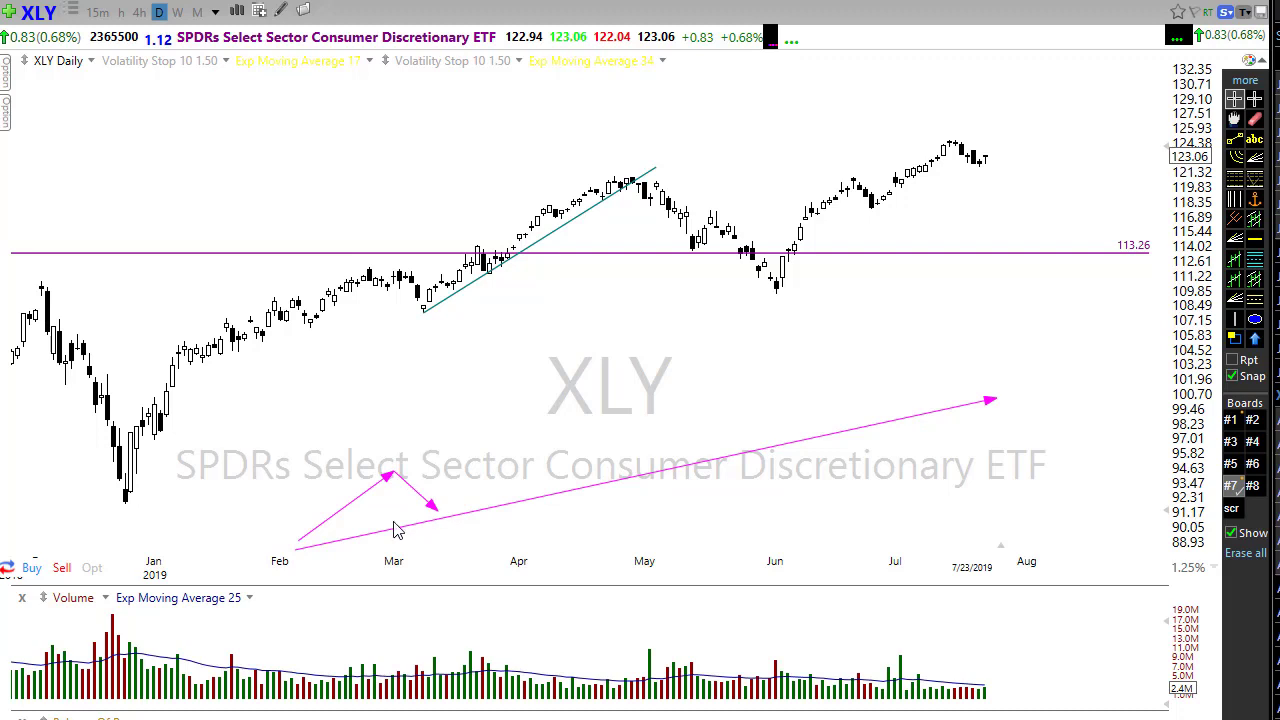
left_click_drag(289, 523, 470, 515)
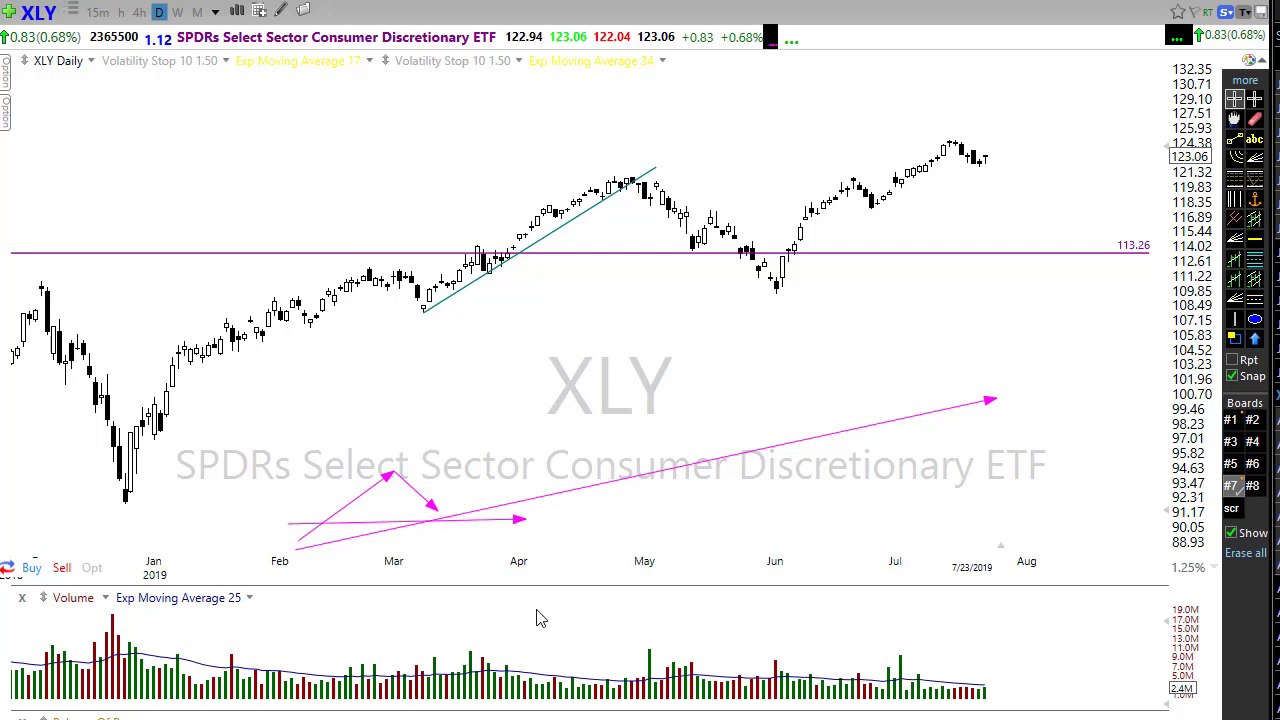
left_click_drag(434, 508, 456, 491)
key("ctrl+z")
mouse_move(434, 508)
left_mouse_down()
mouse_move(516, 464)
mouse_move(655, 463)
left_mouse_up()
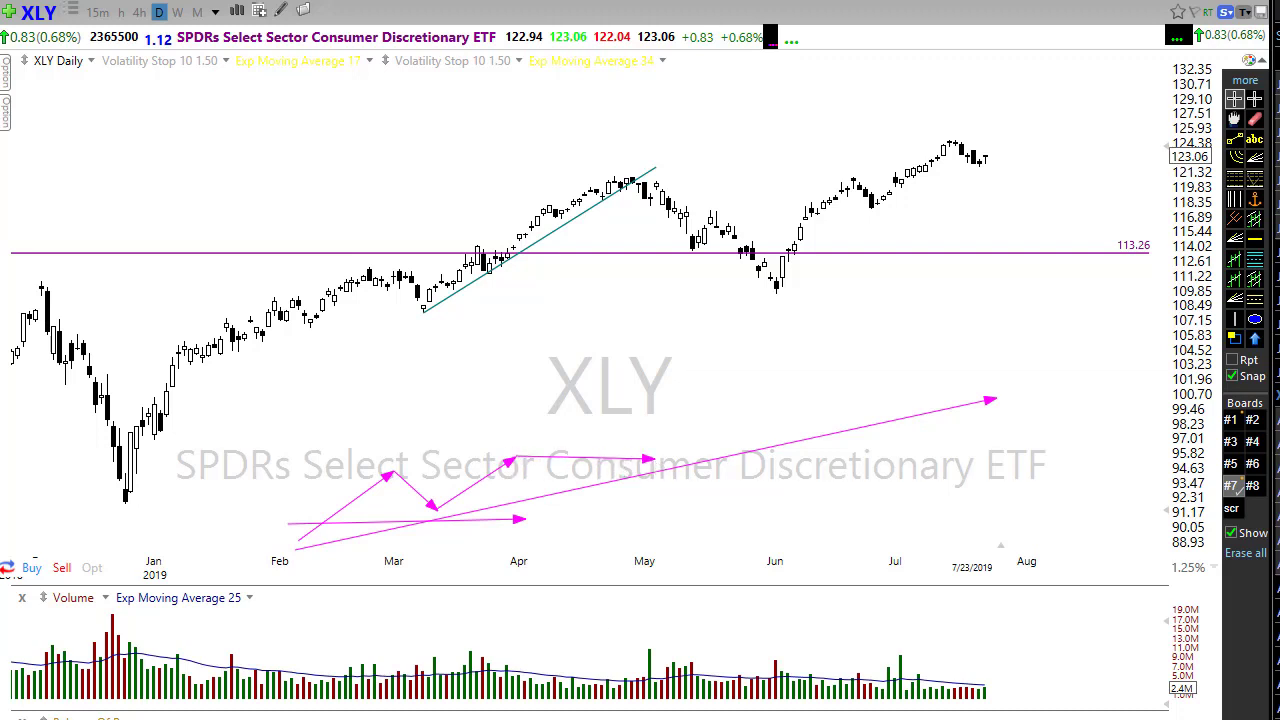
left_click_drag(650, 460, 665, 446)
- Mark XLY's June to July advance and its late-June pullback with arrows on a closer view, and clear the annotations
scroll(726, 523, "up", 2)
scroll(638, 488, "up", 2)
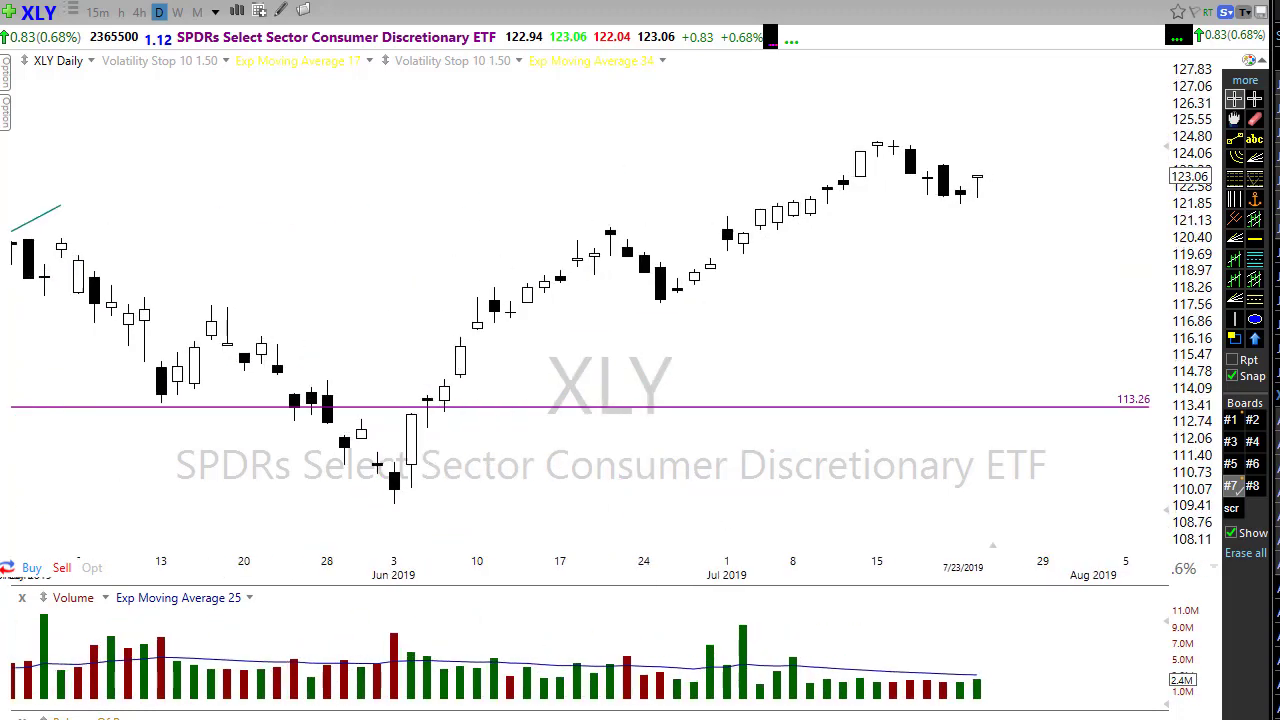
left_click_drag(374, 466, 926, 150)
left_click_drag(566, 210, 660, 295)
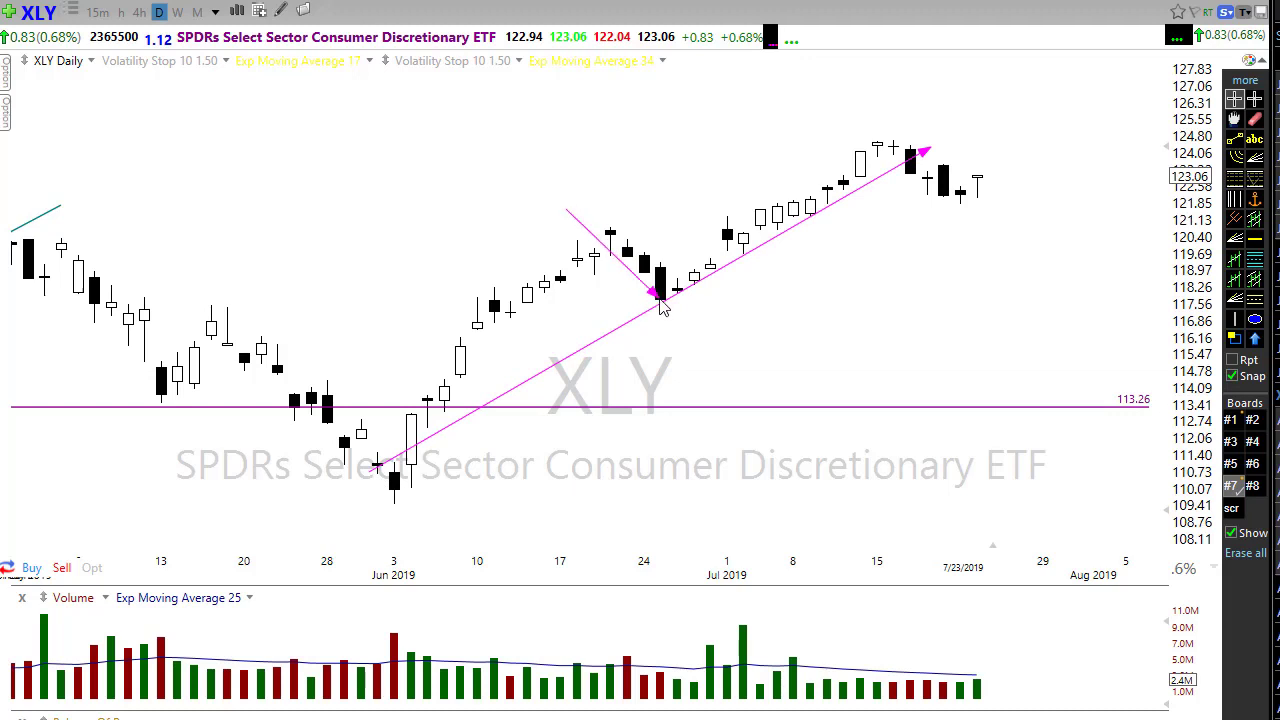
left_click_drag(712, 202, 836, 208)
key("Delete")
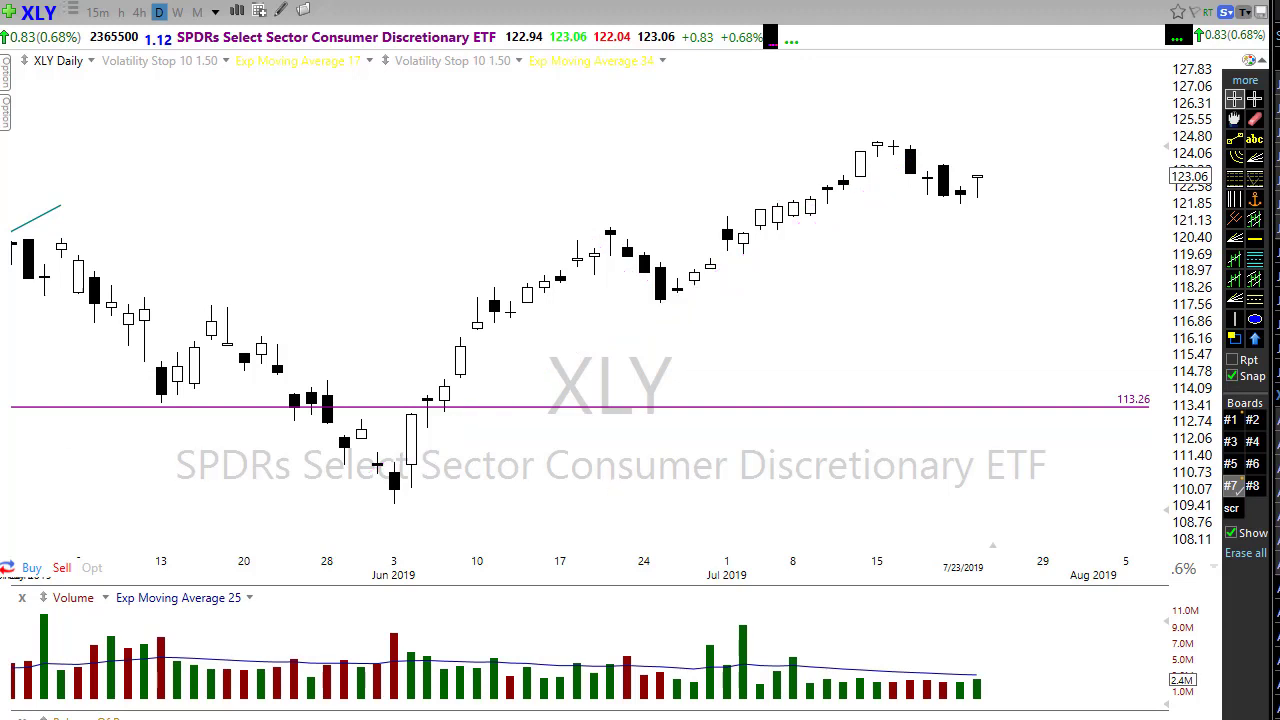
- Switch the chart to LVS and draw a rectangle around the mid-July consolidation
key("space")
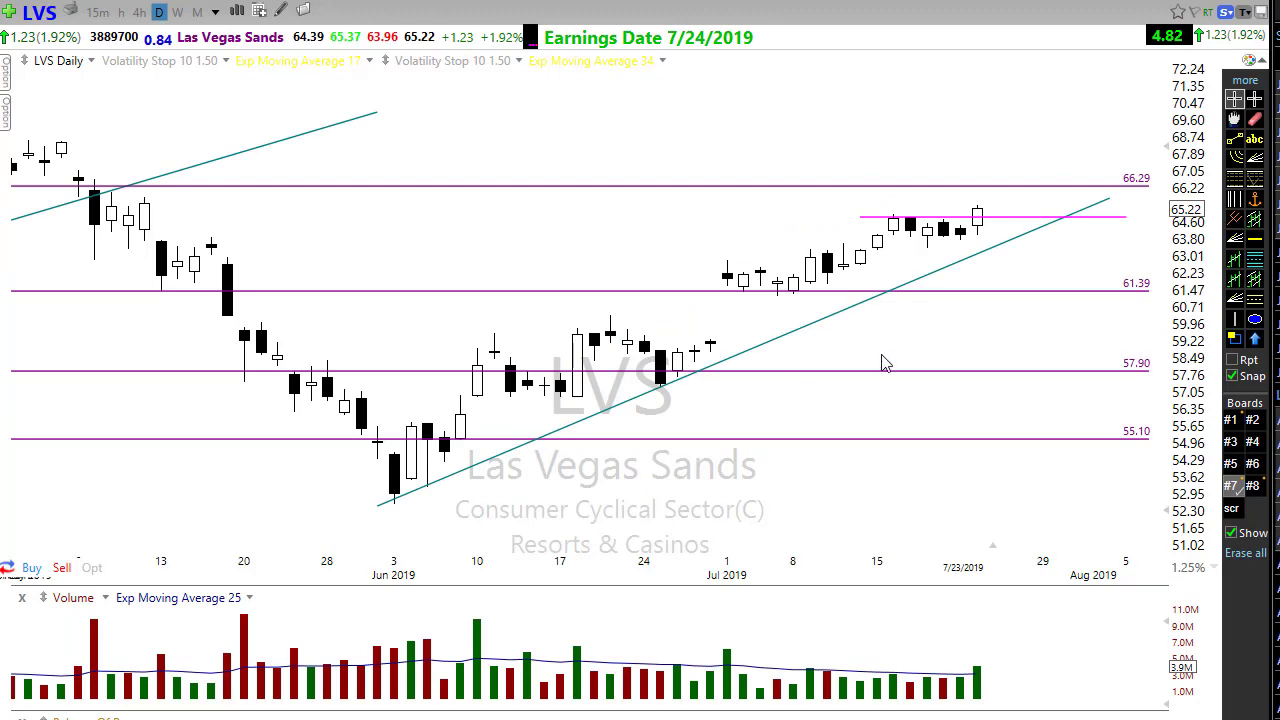
scroll(897, 320, "down", 2)
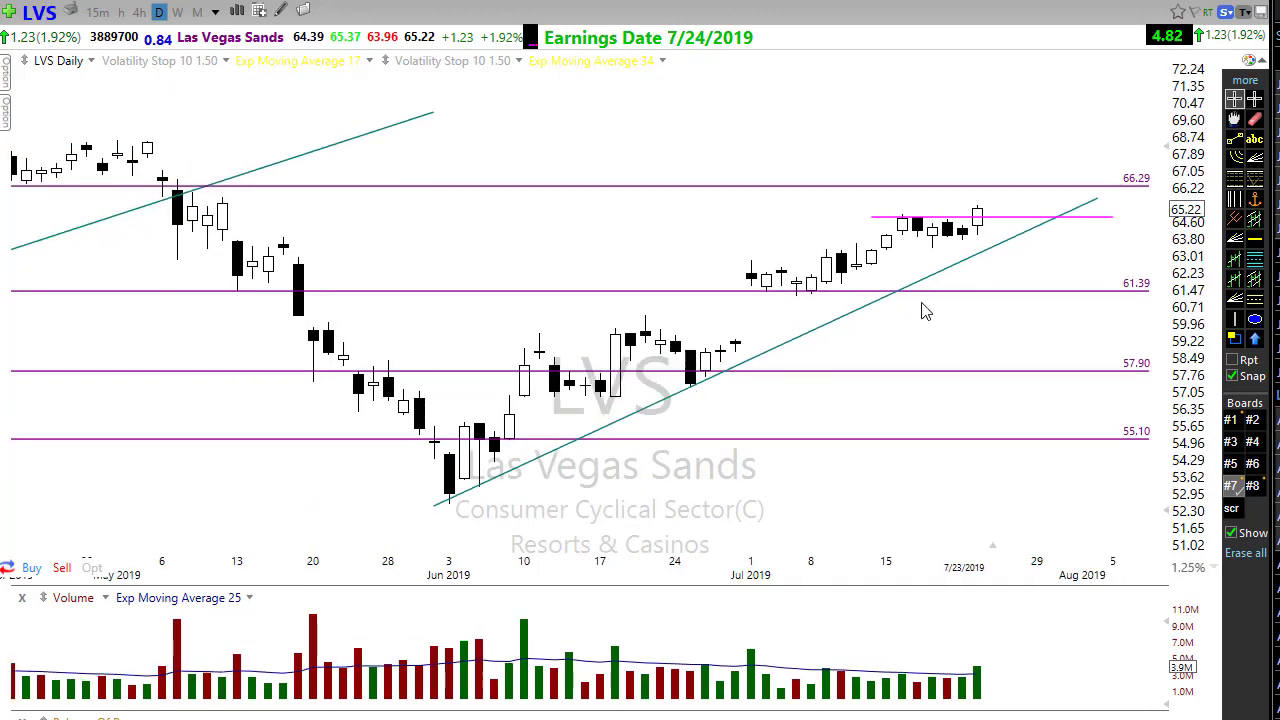
left_click_drag(879, 214, 1013, 238)
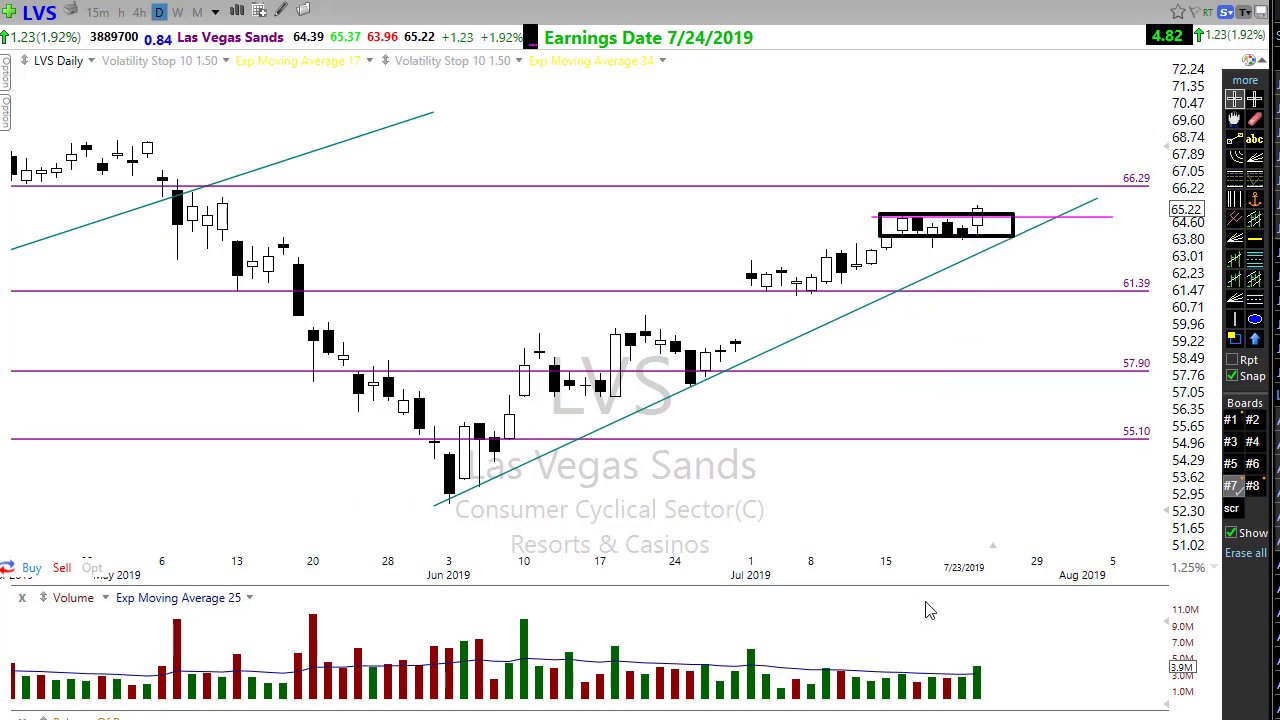
- Mark LVS's late-June pullback, trend line bounce and nearby support level with arrows, and clear all the annotations
left_click_drag(731, 456, 716, 376)
left_click_drag(637, 328, 708, 398)
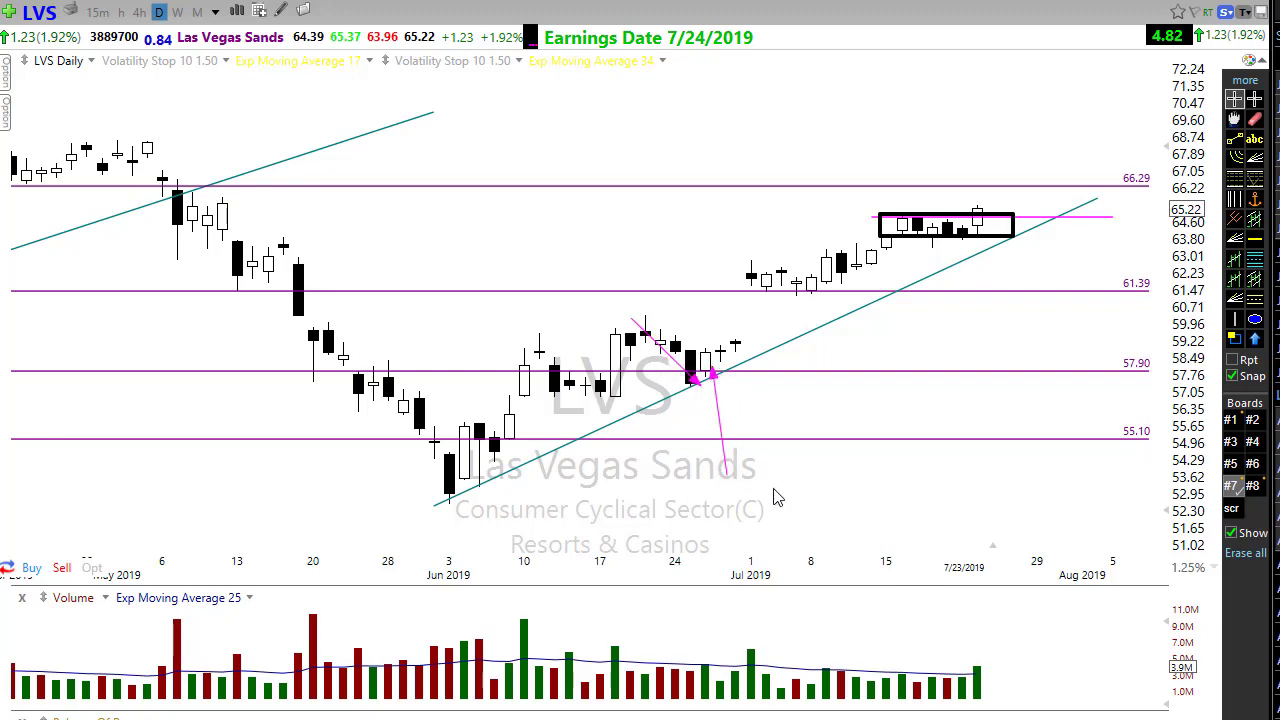
mouse_move(482, 373)
left_mouse_down()
mouse_move(772, 387)
mouse_move(808, 337)
left_mouse_up()
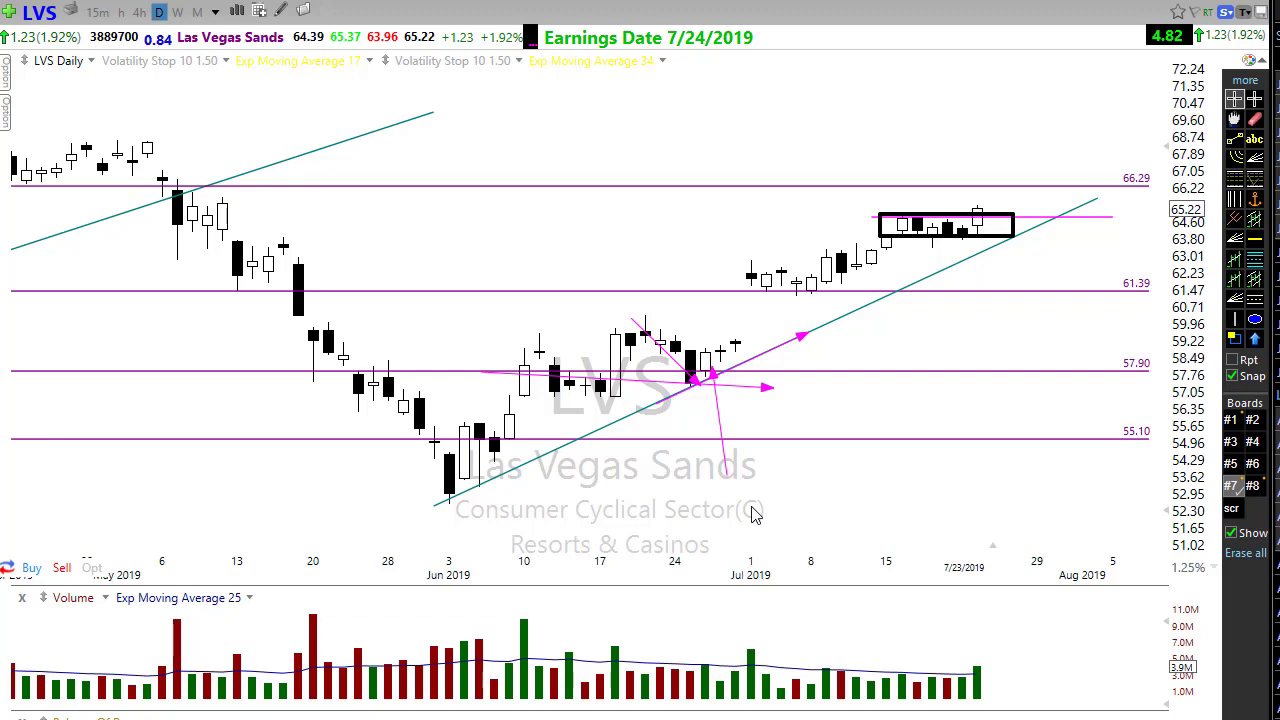
key("Escape")
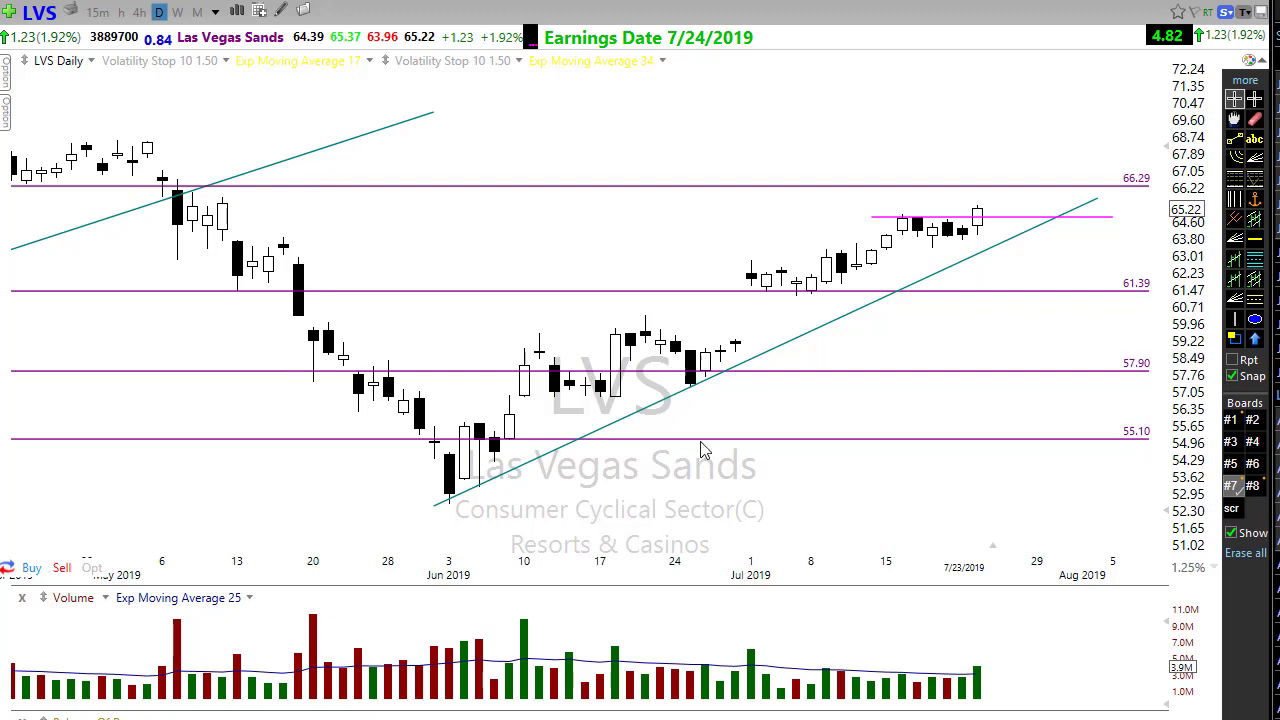
- Switch the chart to YETI Holdings and show its daily moving averages without price bars from June through July
type("yt")
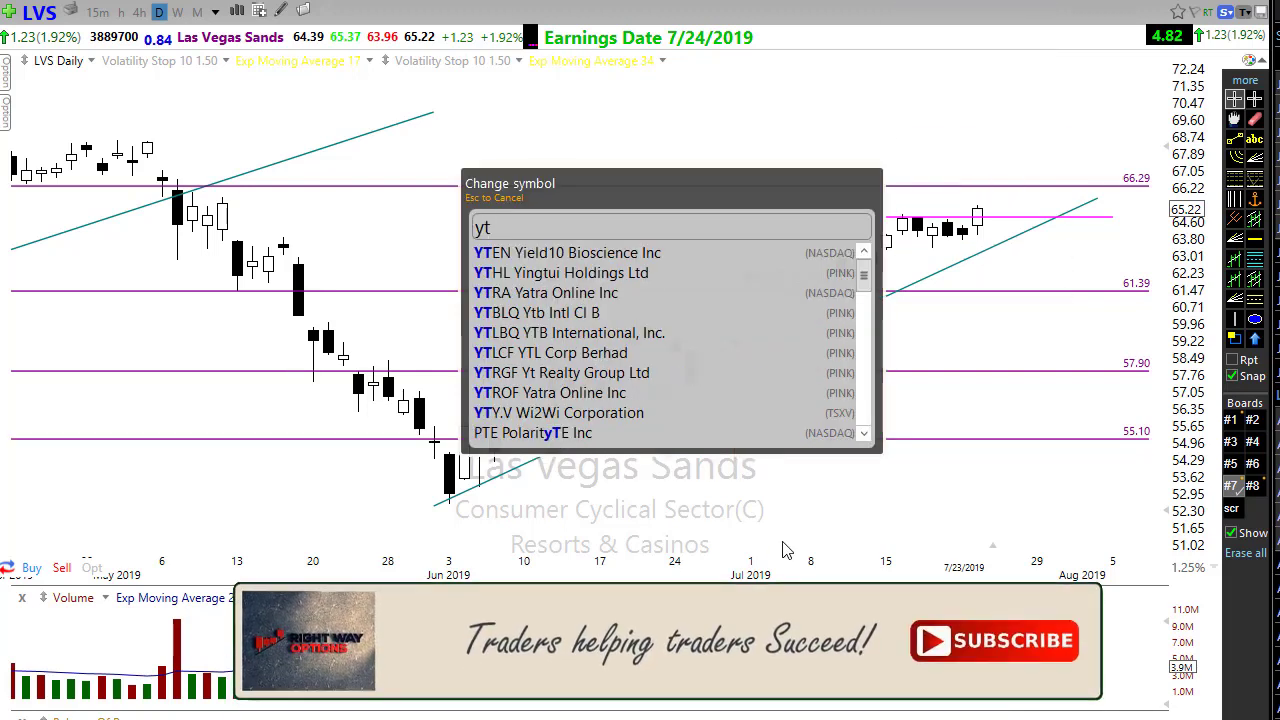
key("BackSpace")
type("et")
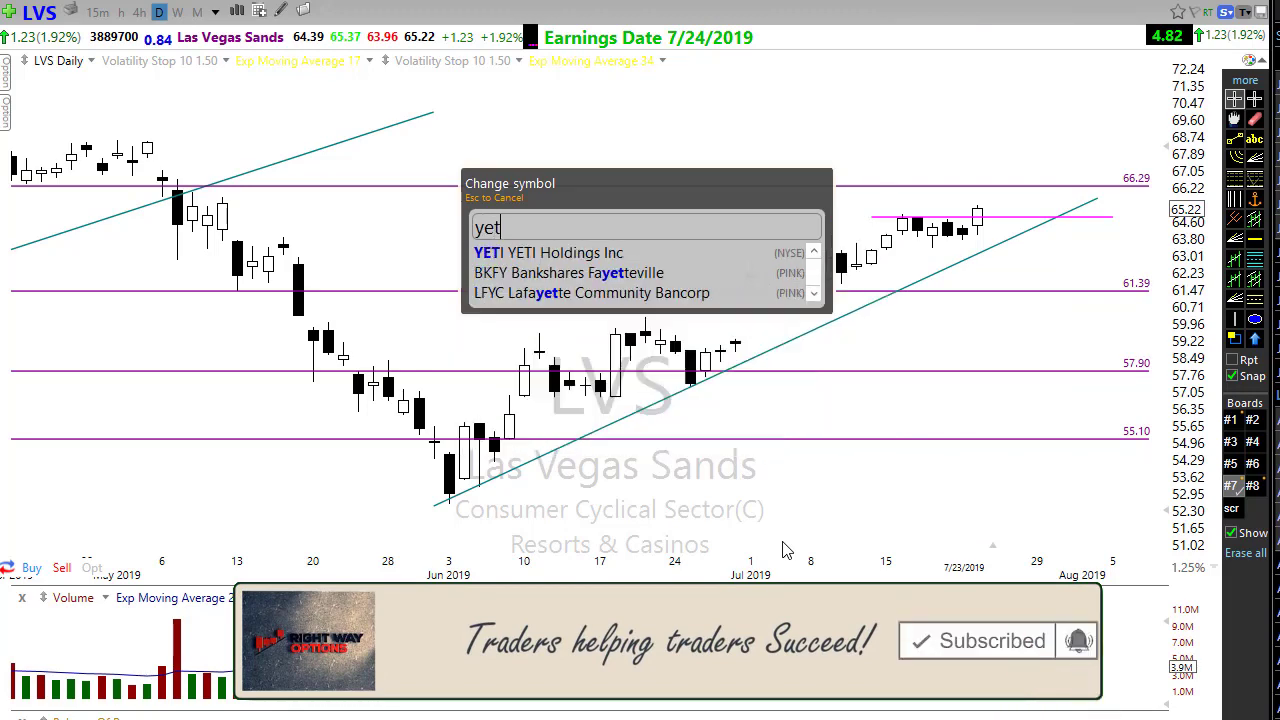
key("Return")
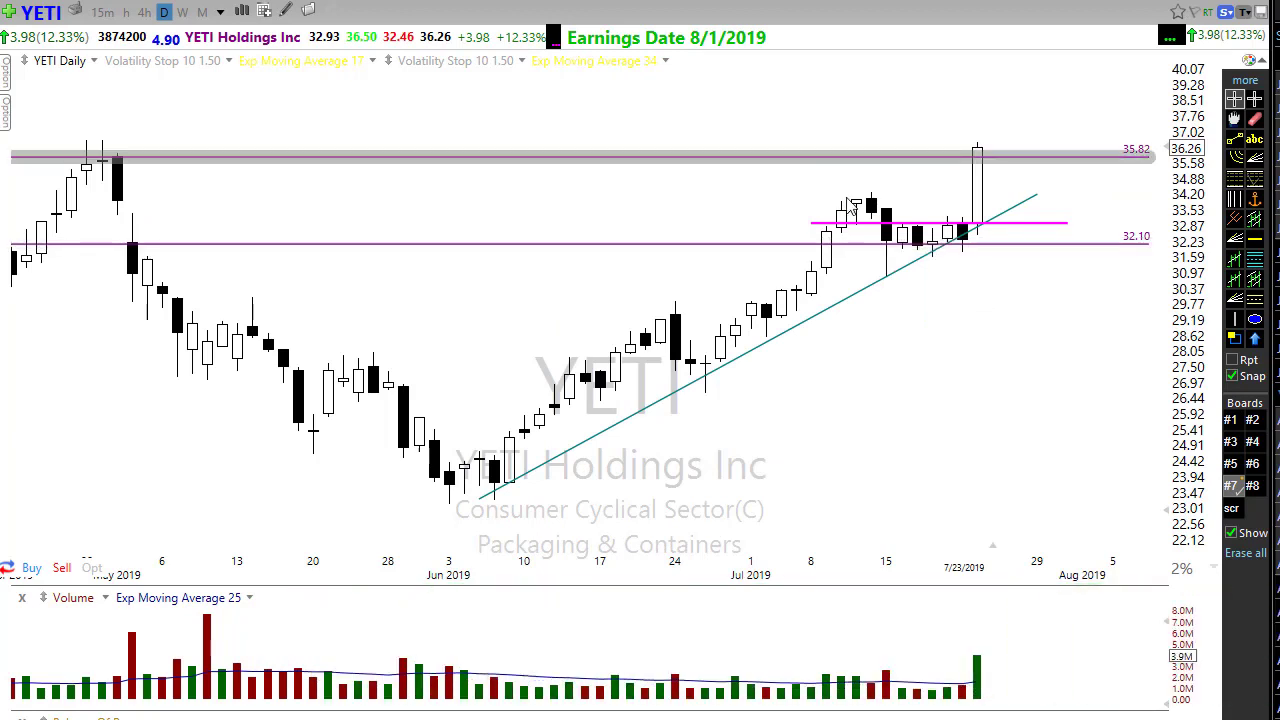
key("4")
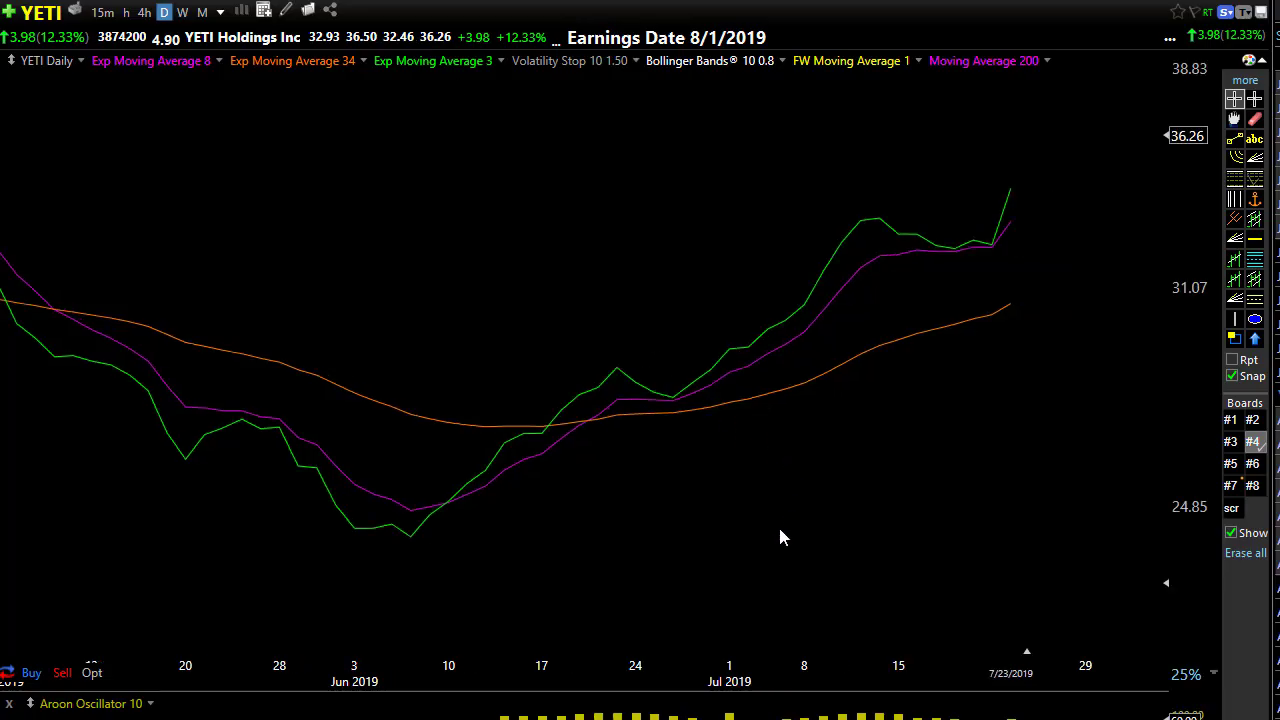
scroll(777, 524, "up", 5)
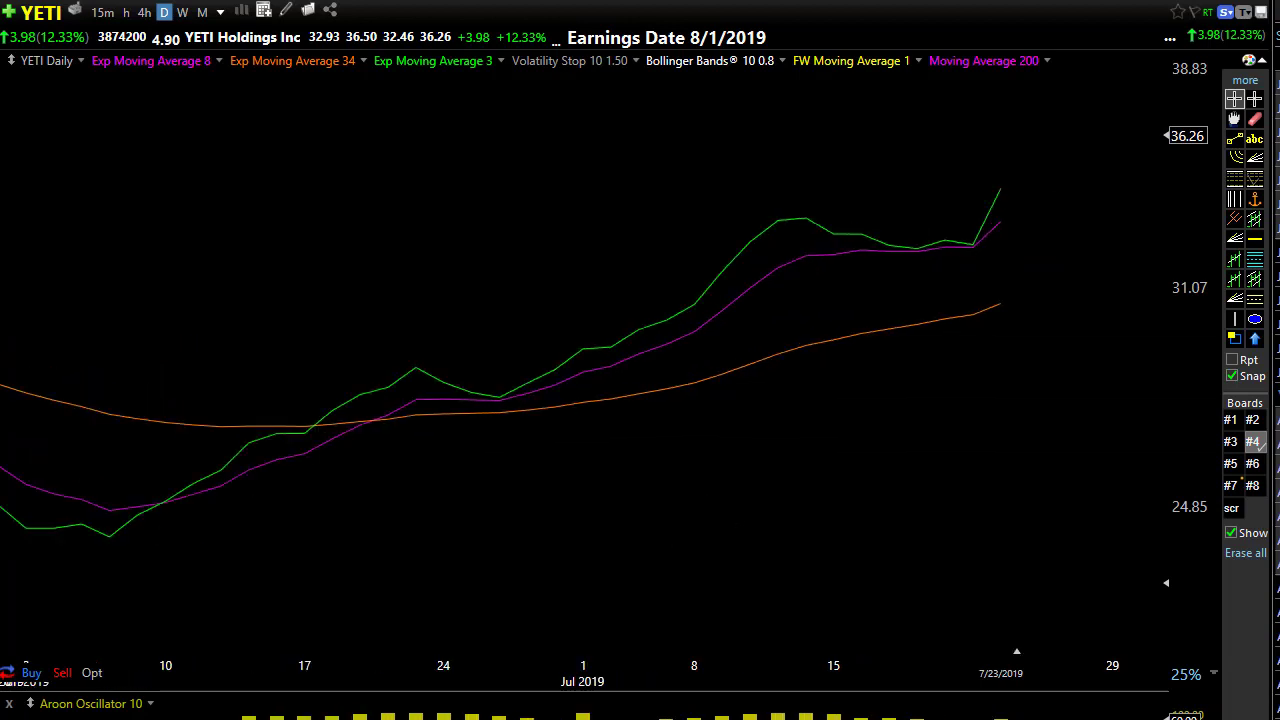
- Point arrows at the three YETI moving averages, trace the June advance and pullback, and clear the annotations
left_click_drag(687, 202, 724, 243)
left_click_drag(783, 315, 764, 288)
left_click_drag(792, 366, 792, 358)
left_click_drag(140, 515, 388, 358)
mouse_move(415, 368)
left_mouse_down()
mouse_move(466, 411)
mouse_move(487, 408)
left_mouse_up()
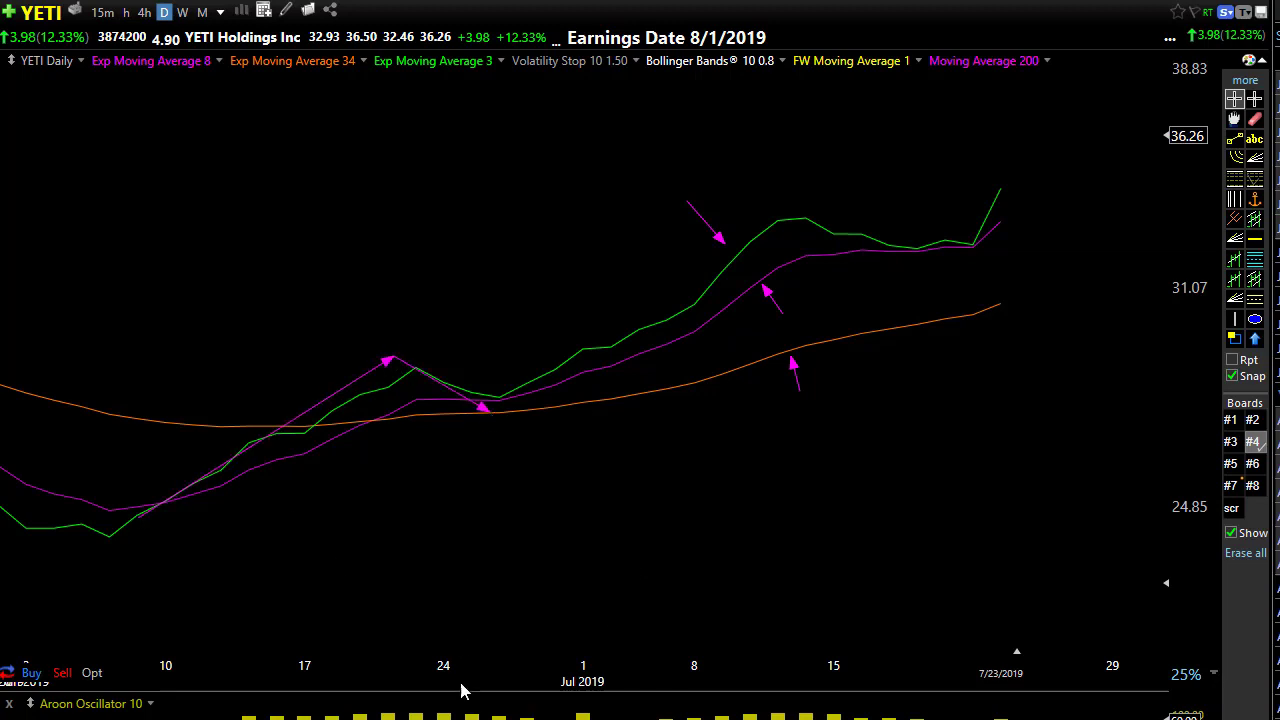
key("Delete")
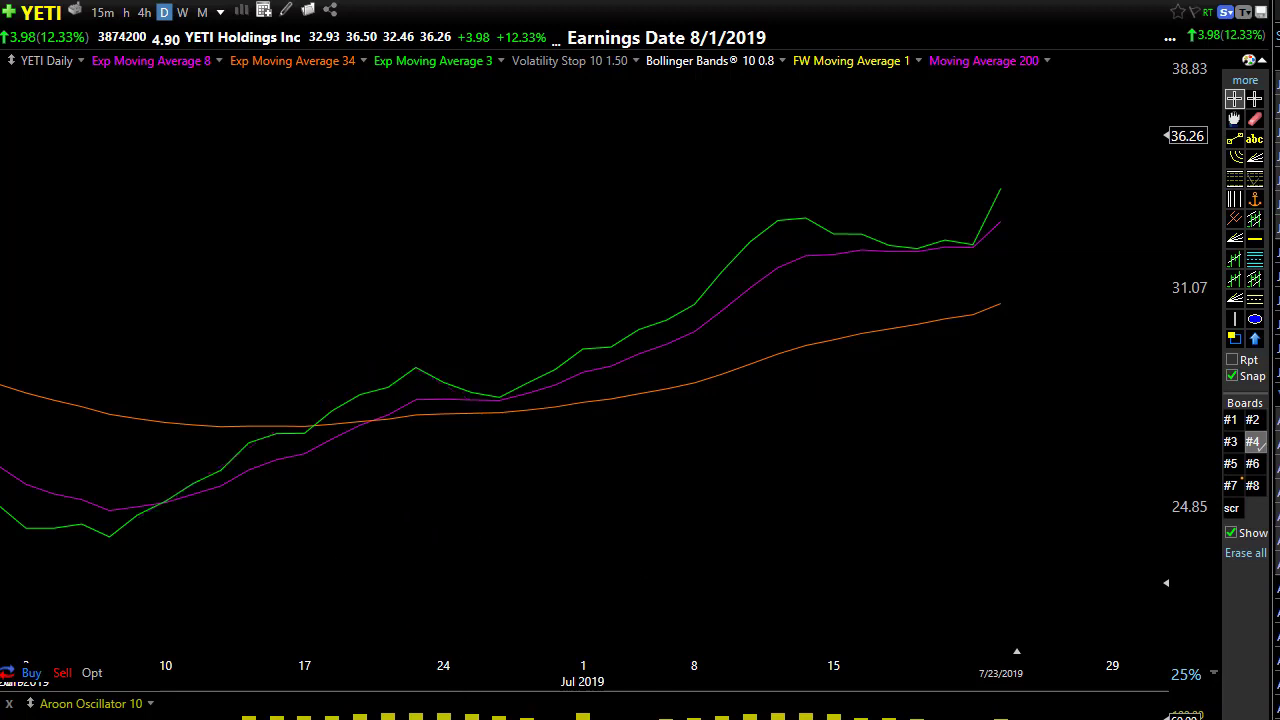
- Mark the late-June pullback and three upturns of the green average on YETI with arrows, and clear them
left_click_drag(386, 370, 497, 406)
left_click_drag(503, 412, 511, 380)
left_click_drag(611, 367, 616, 339)
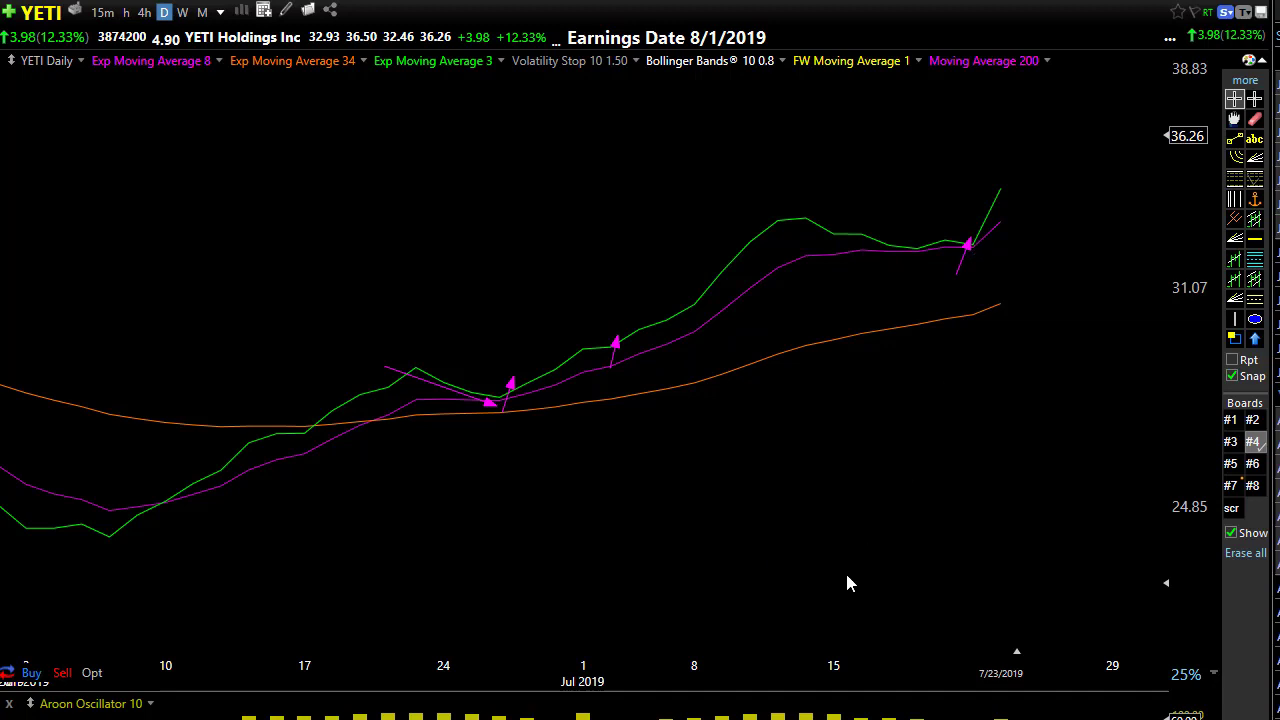
key("Escape")
- Raise the price plot opacity to a little under halfway so faint YETI candlesticks appear with the moving averages
left_click(60, 60)
left_click(78, 74)
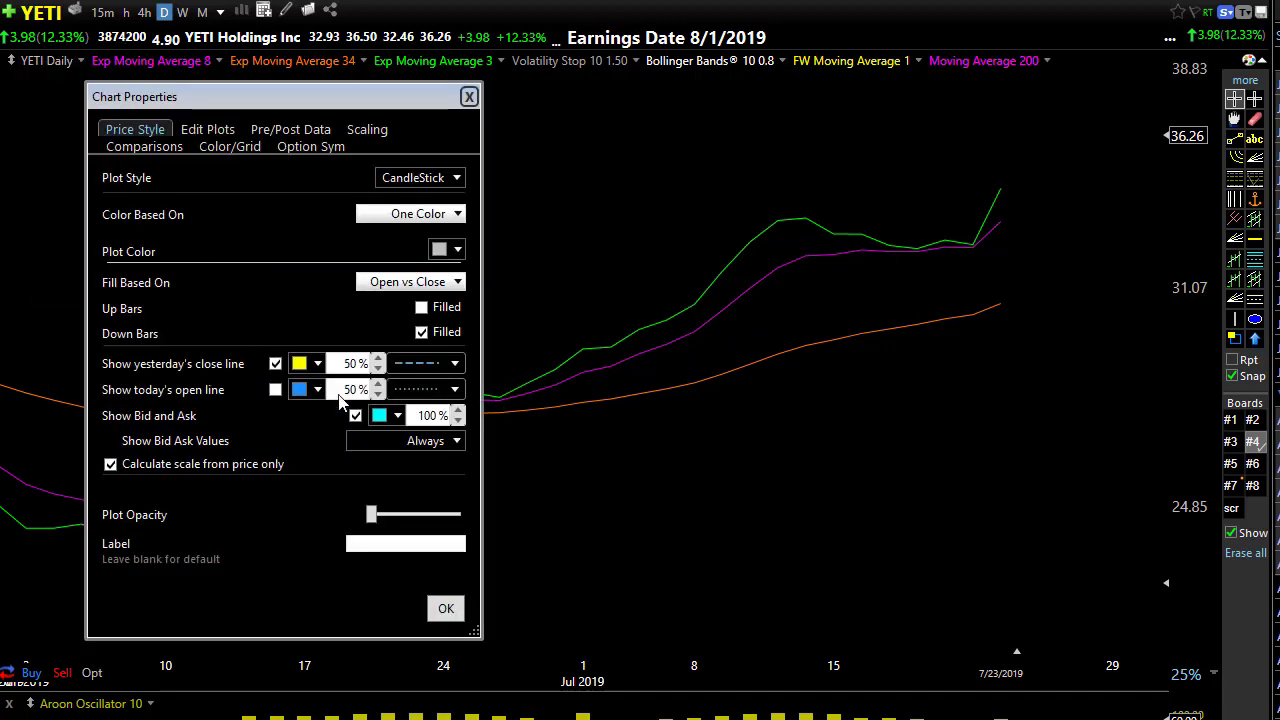
left_click_drag(372, 514, 407, 516)
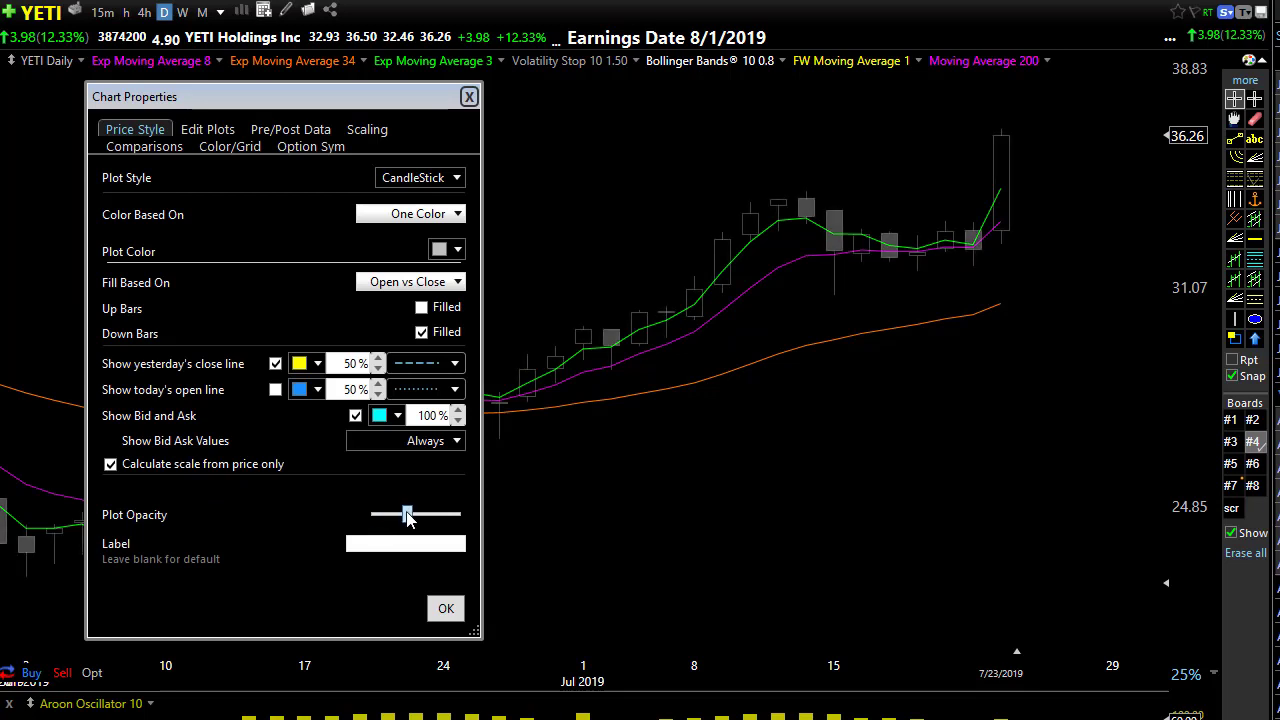
left_click(445, 608)
scroll(570, 548, "up", 2)
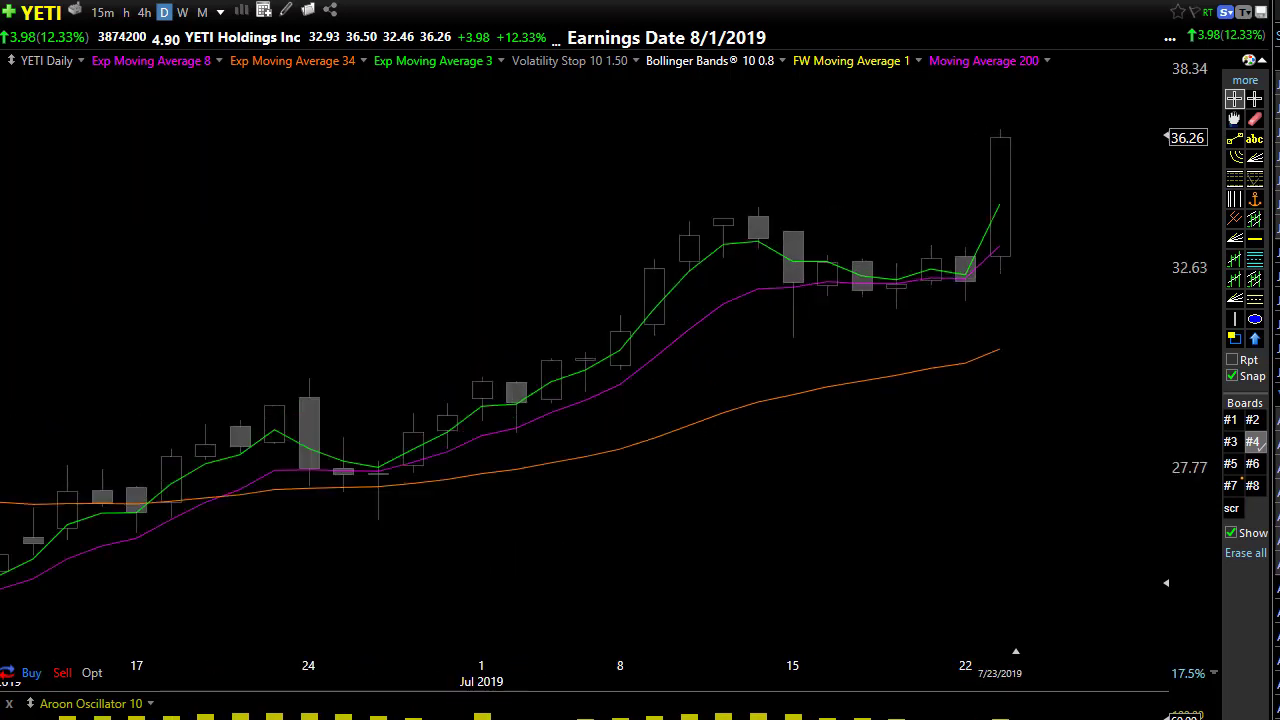
- Point arrows at YETI's late-June, early-July and July 23 entry candles, trace the June pullback and its breakout level, and clear the annotations
left_click_drag(480, 572, 403, 461)
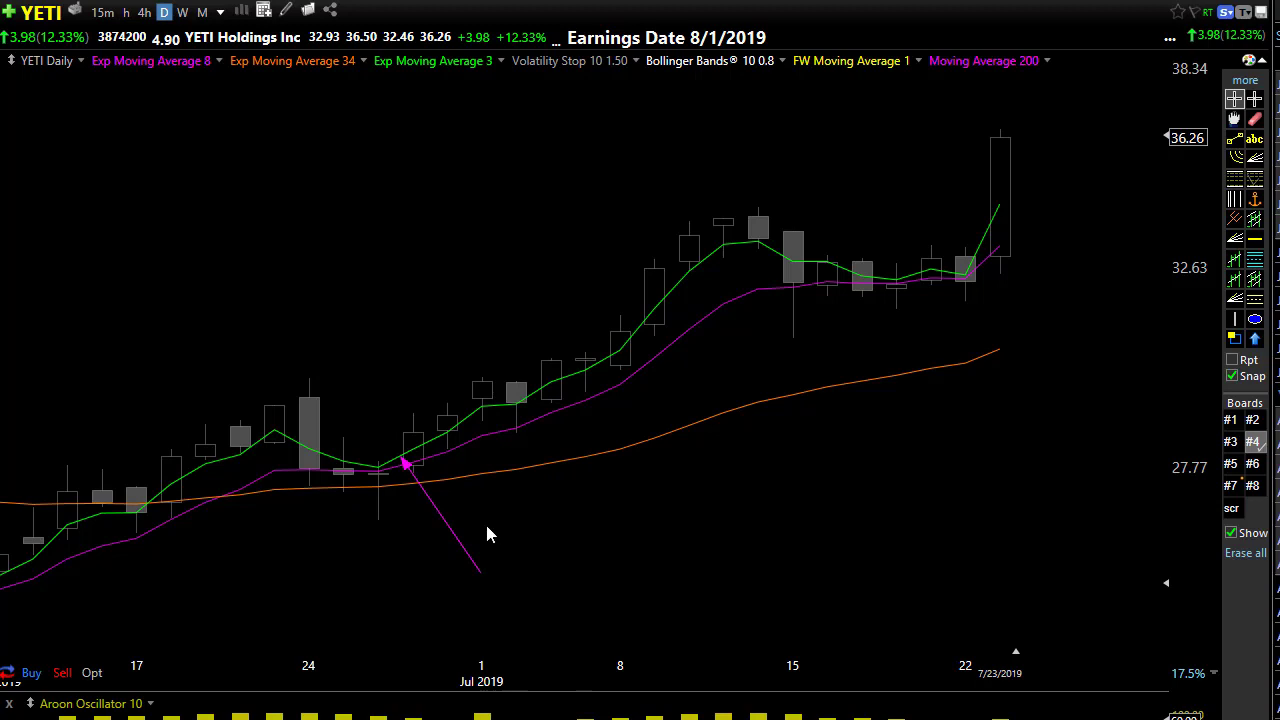
left_click_drag(553, 582, 548, 392)
left_click_drag(1069, 489, 1006, 256)
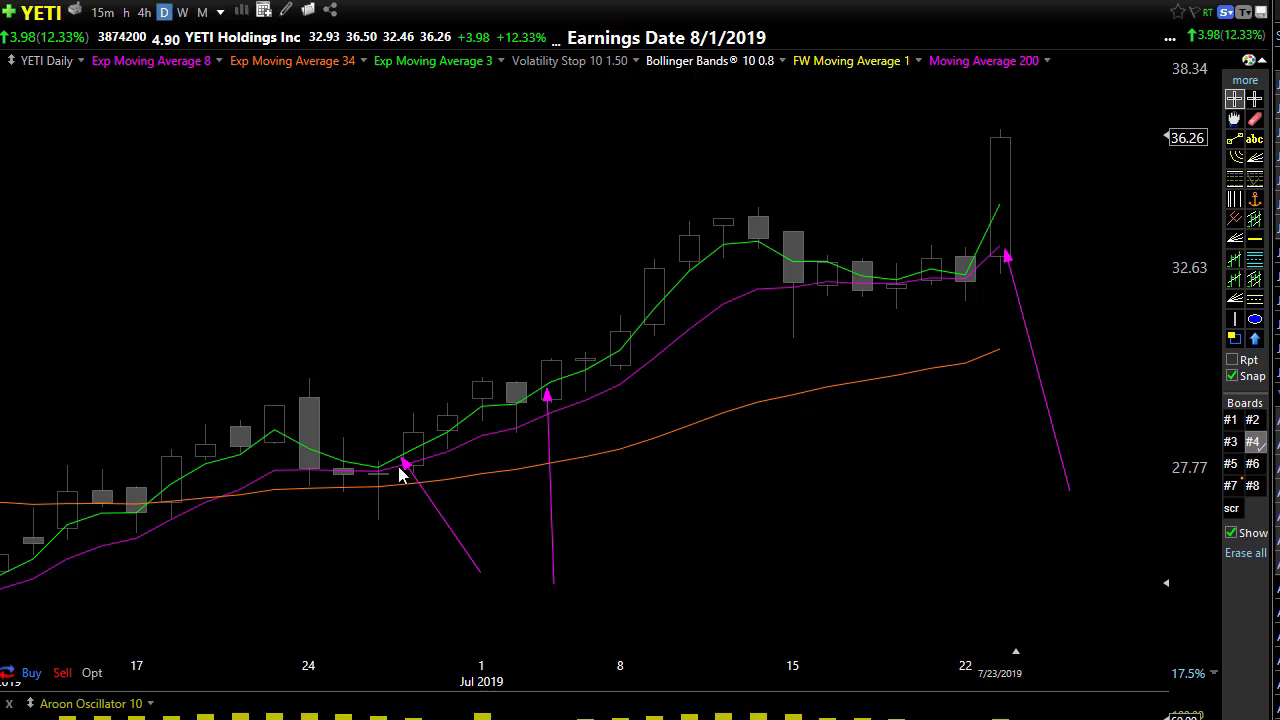
mouse_move(250, 396)
left_mouse_down()
mouse_move(310, 452)
mouse_move(349, 460)
mouse_move(446, 663)
mouse_move(324, 456)
left_mouse_up()
left_click_drag(338, 442, 467, 445)
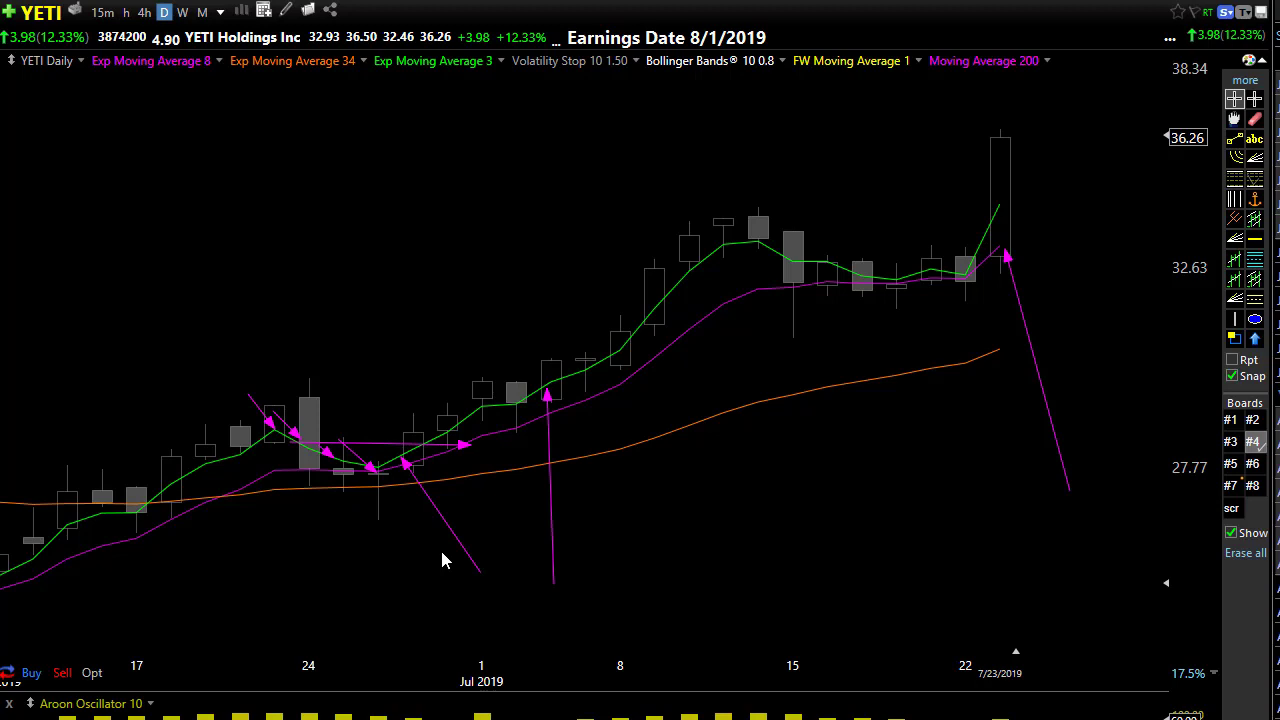
key("Delete")
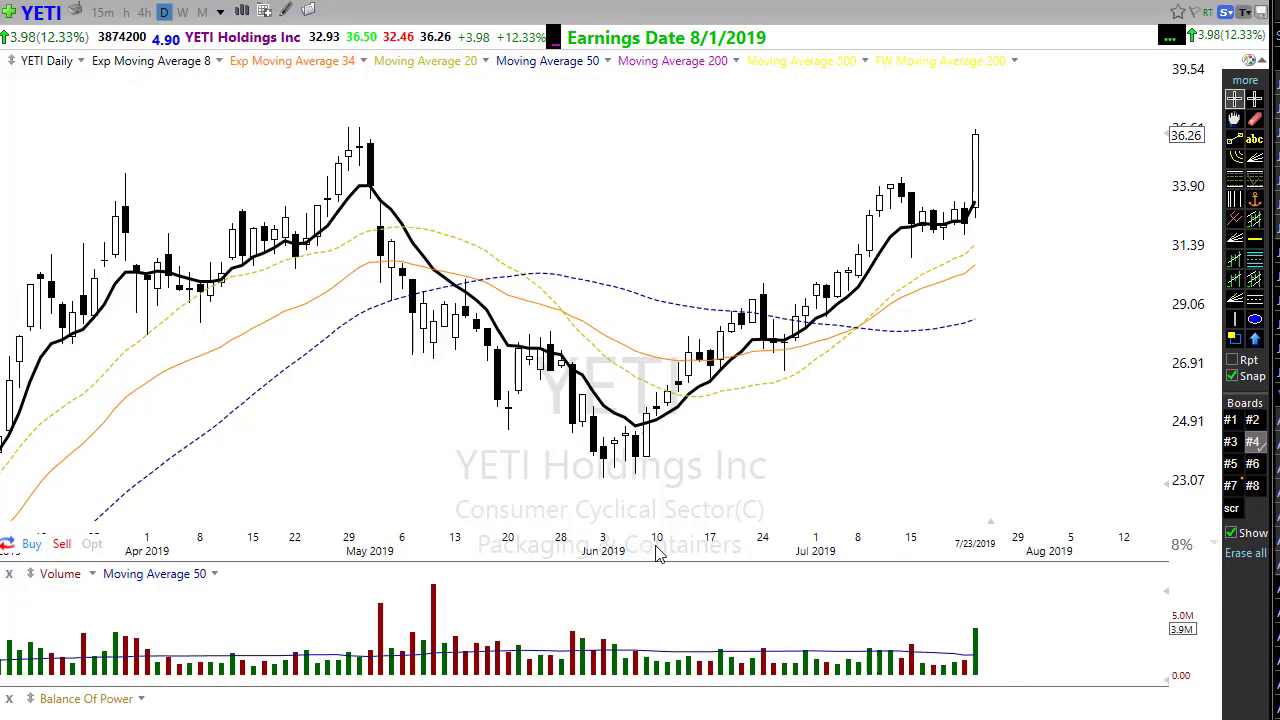
- Examine the trend lines and entry levels on the YETI, UAL, LVS and DISH daily charts in turn
scroll(723, 503, "up", 2)
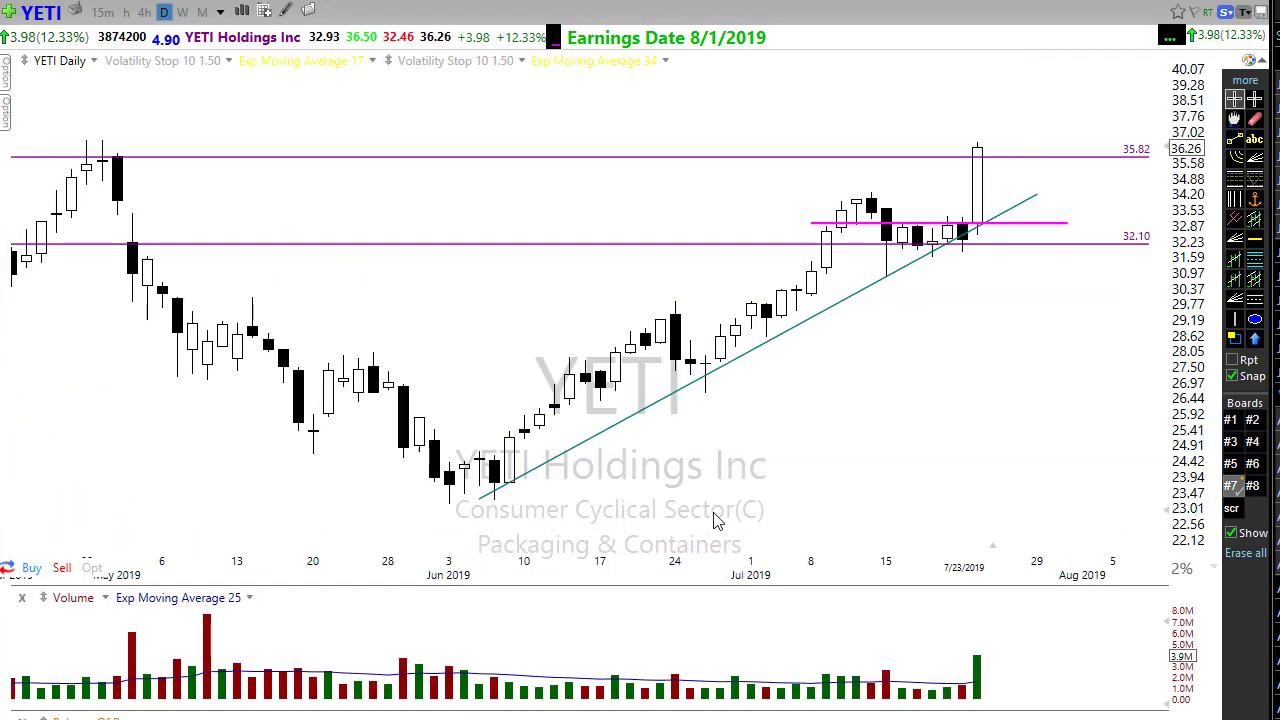
scroll(714, 519, "up", 1)
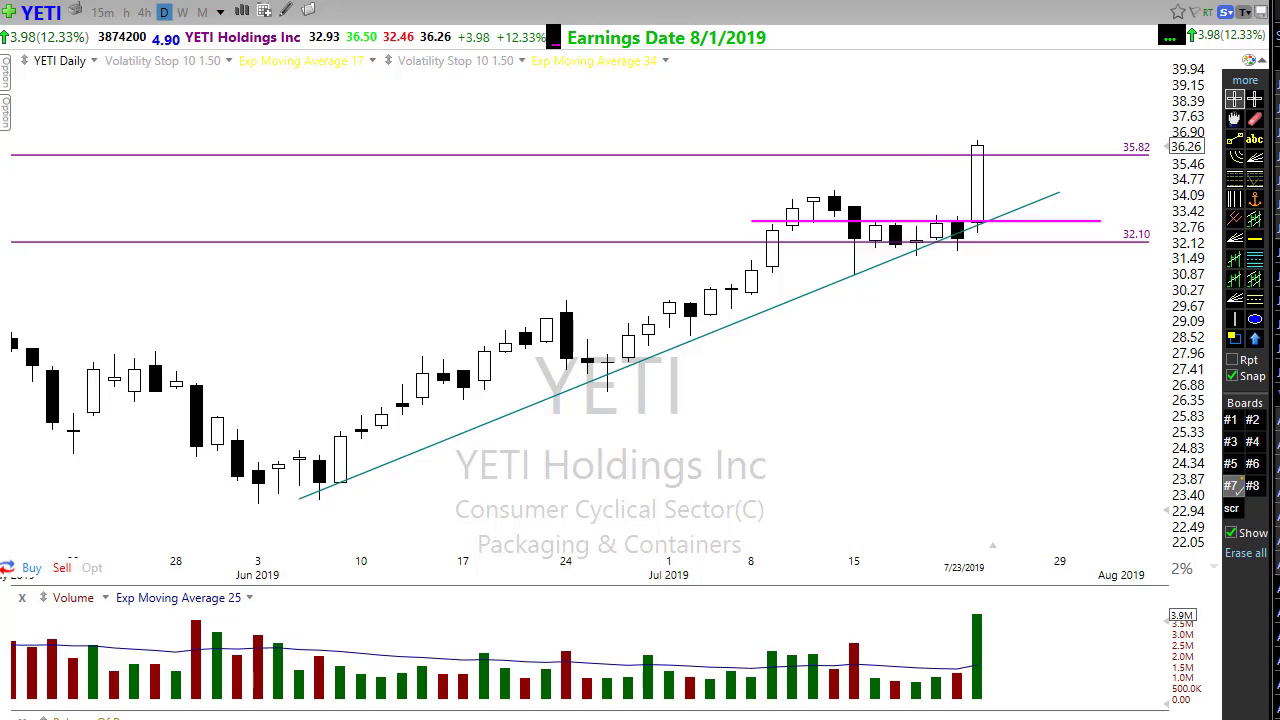
key("space")
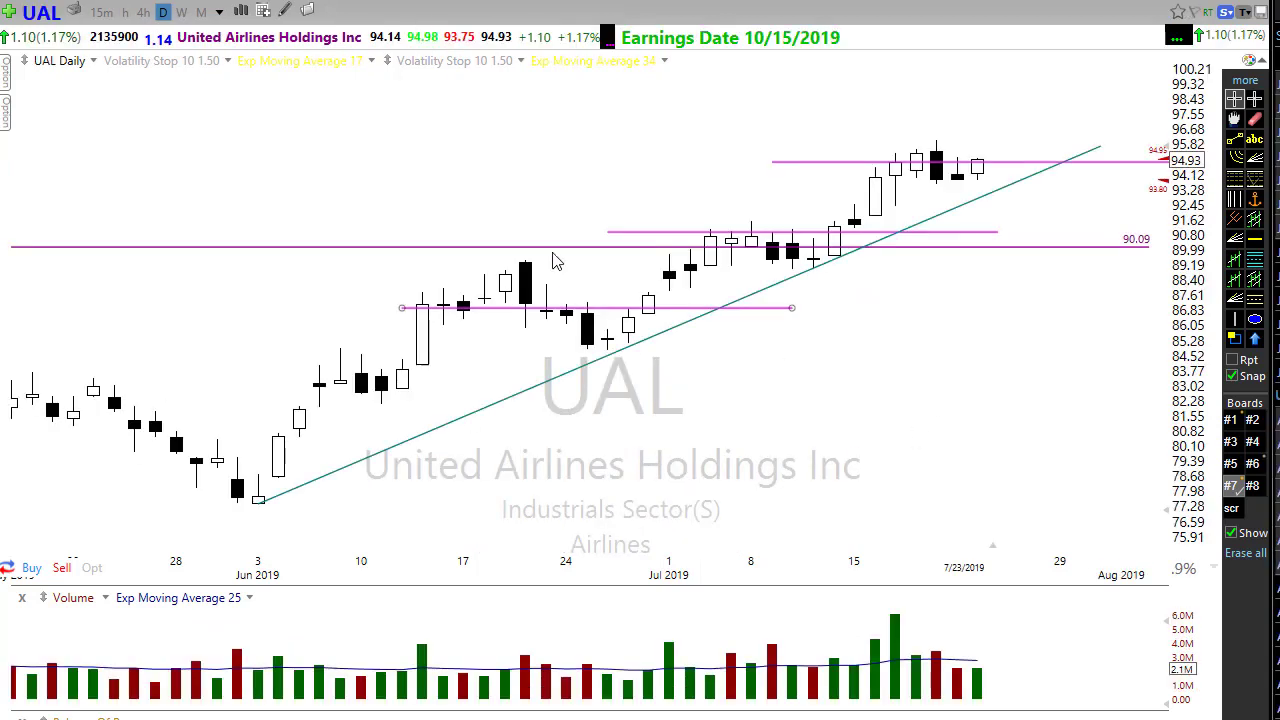
left_click(760, 232)
left_click(960, 520)
key("space")
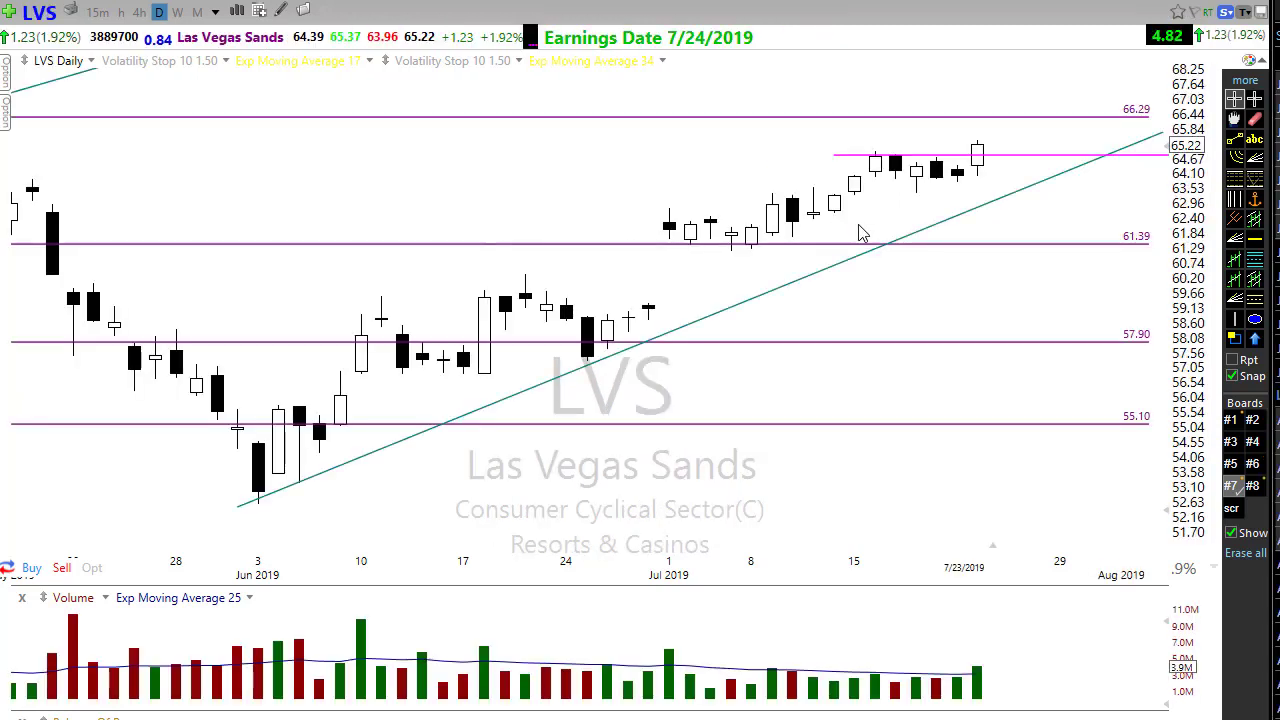
left_click(955, 525)
key("space")
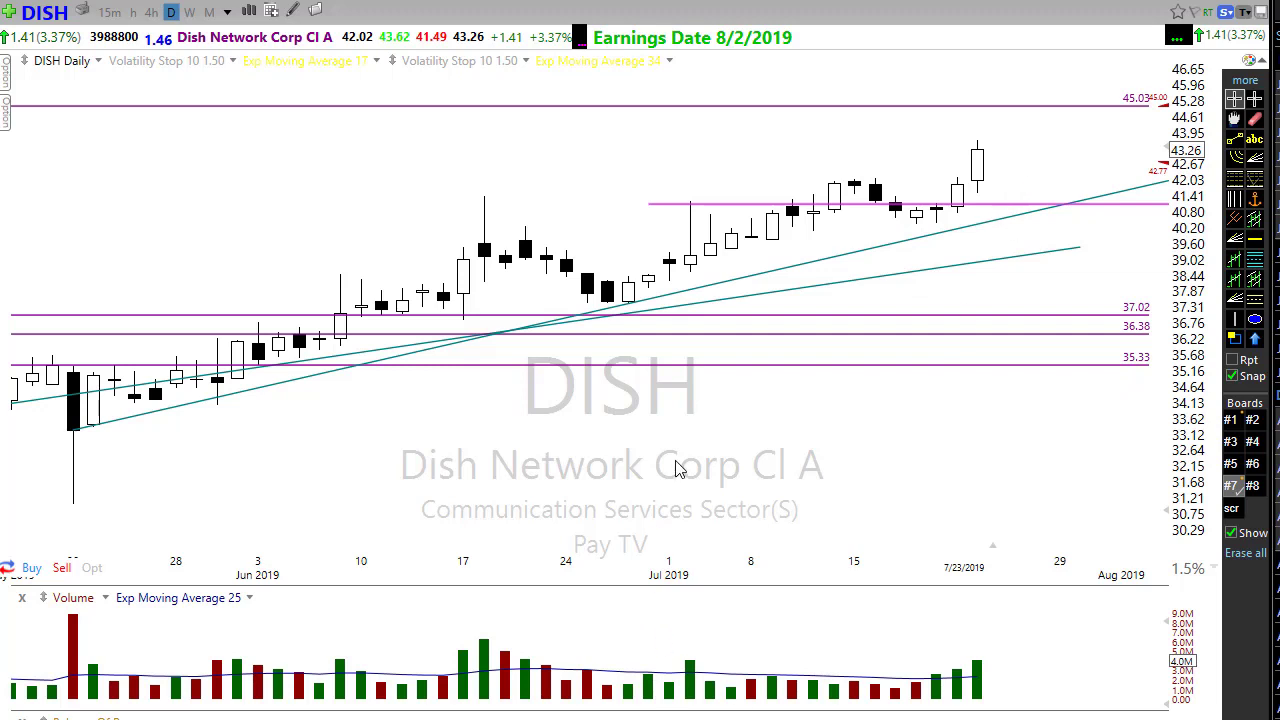
type("bb")
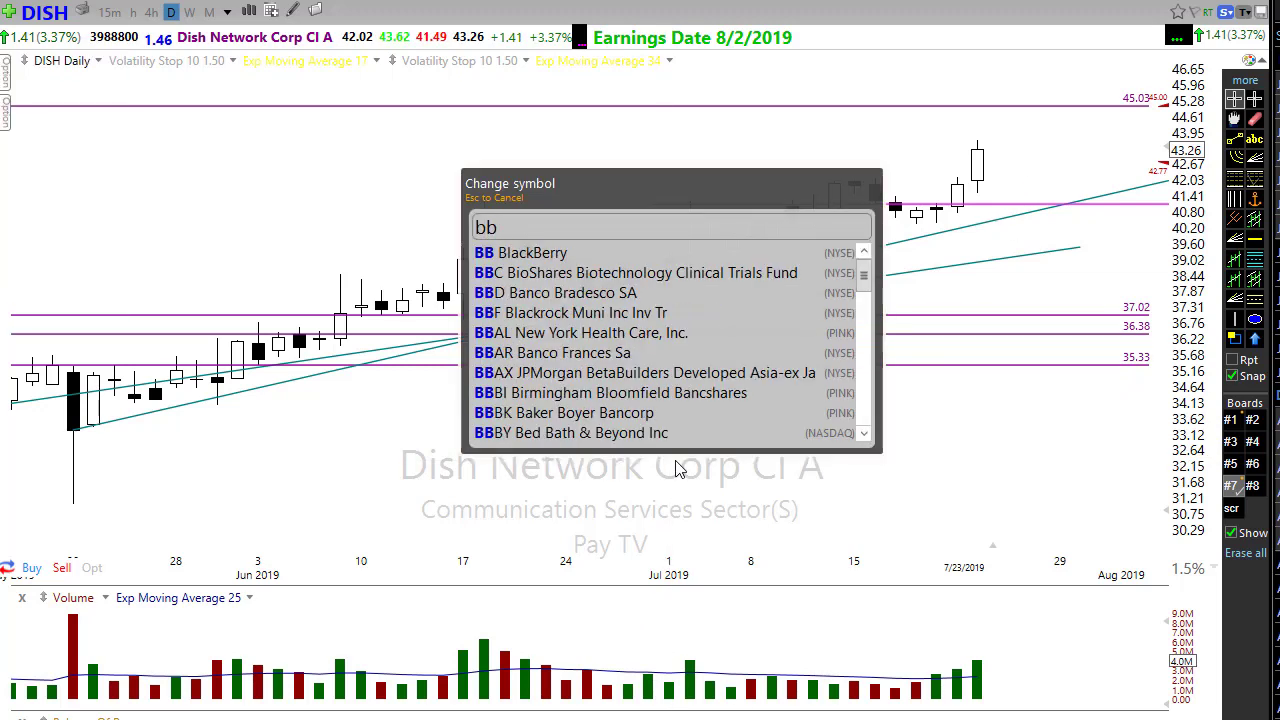
key("BackSpace")
key("BackSpace")
key("Escape")
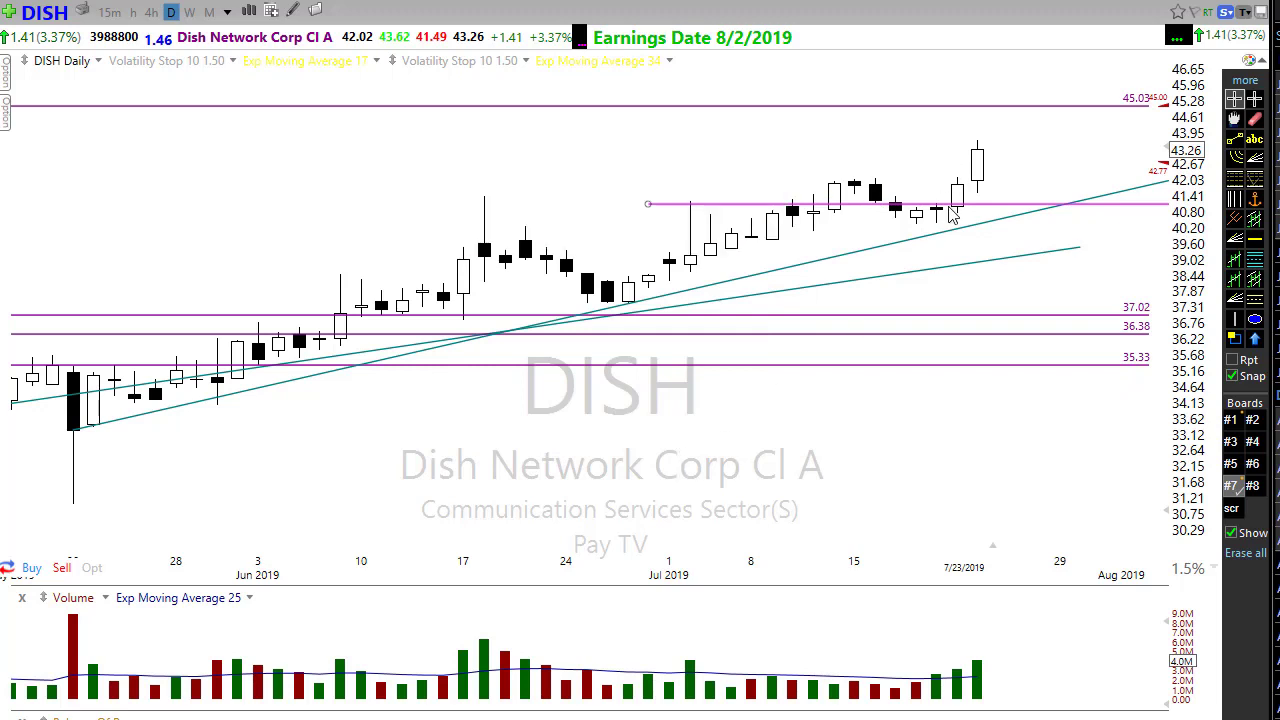
- Switch the daily chart from DISH to Best Buy (BBY)
mouse_move(952, 215)
type("bby")
key("Return")
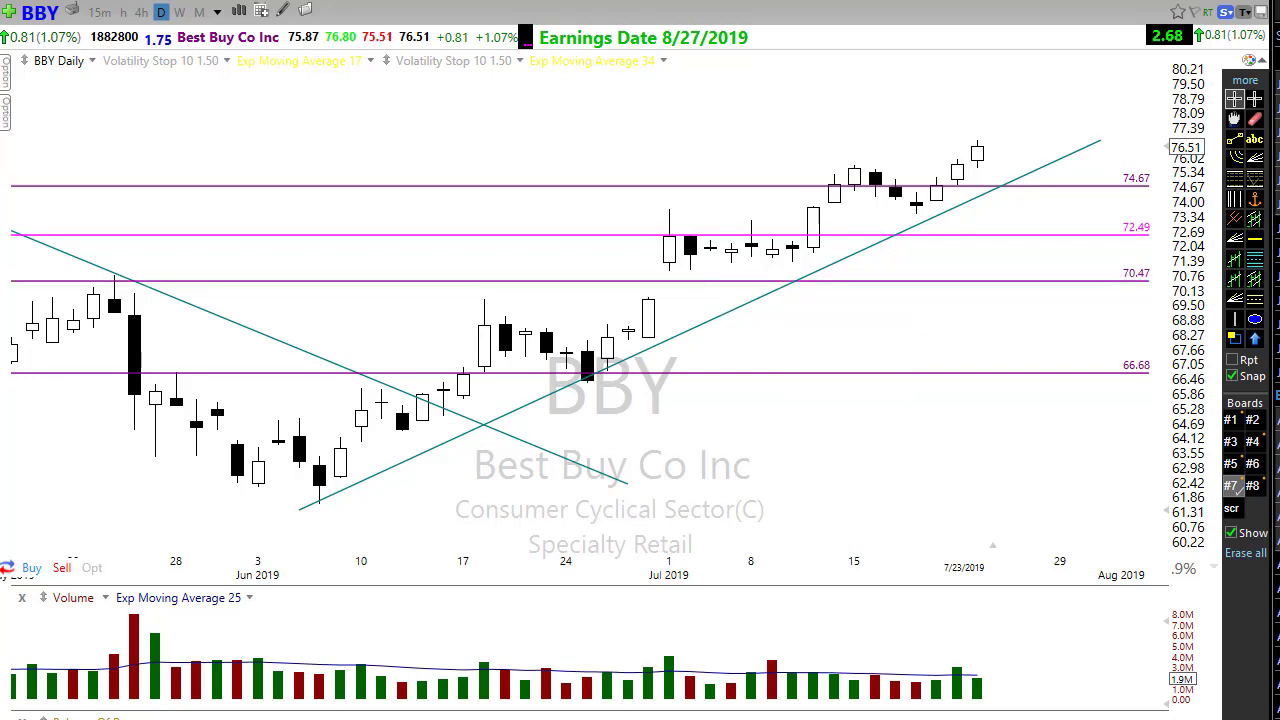
- Switch the daily chart from Best Buy to Apple (AAPL) and examine its trend lines and horizontal breakout levels from early January through July 2019
key("space")
scroll(930, 305, "up", 2)
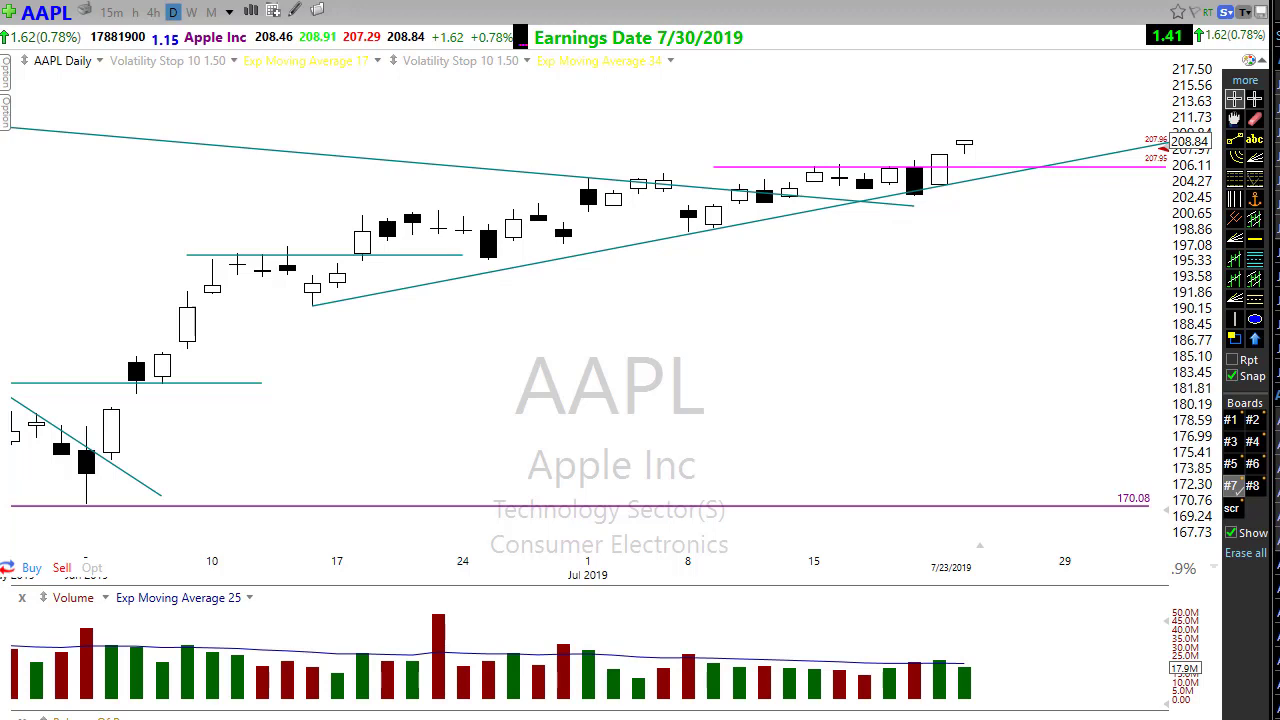
scroll(570, 375, "down", 5)
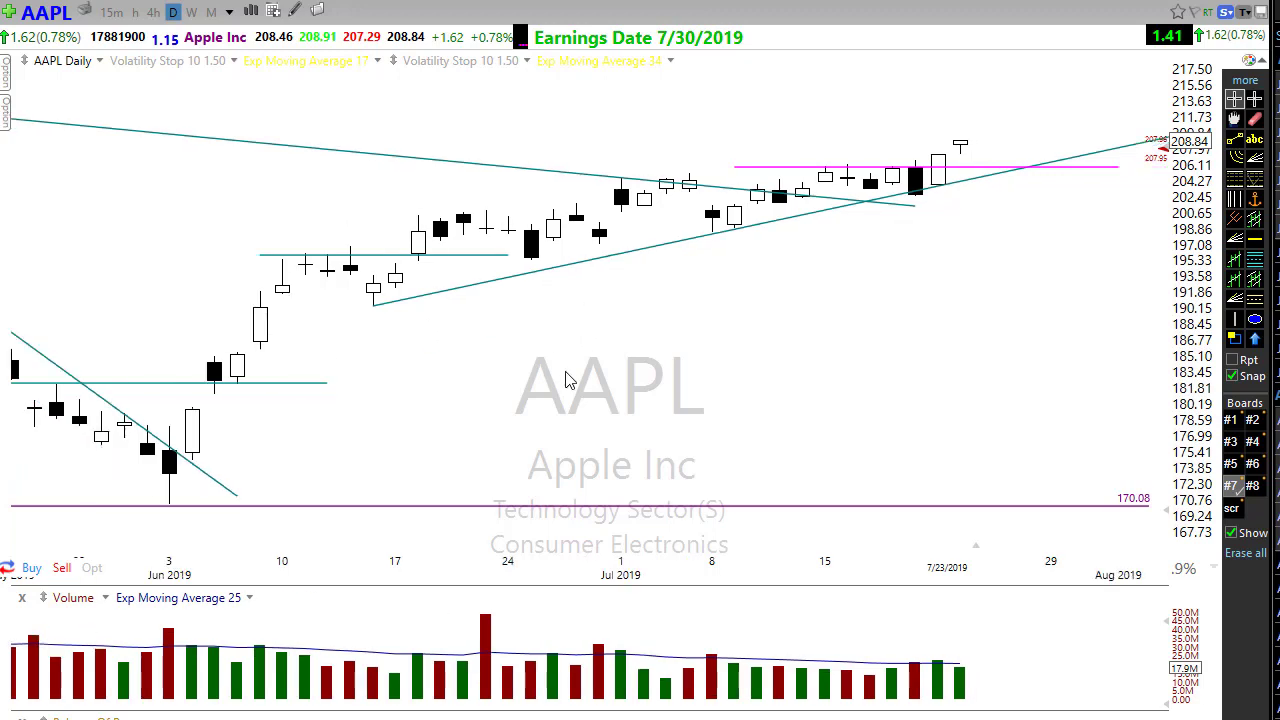
scroll(500, 380, "down", 3)
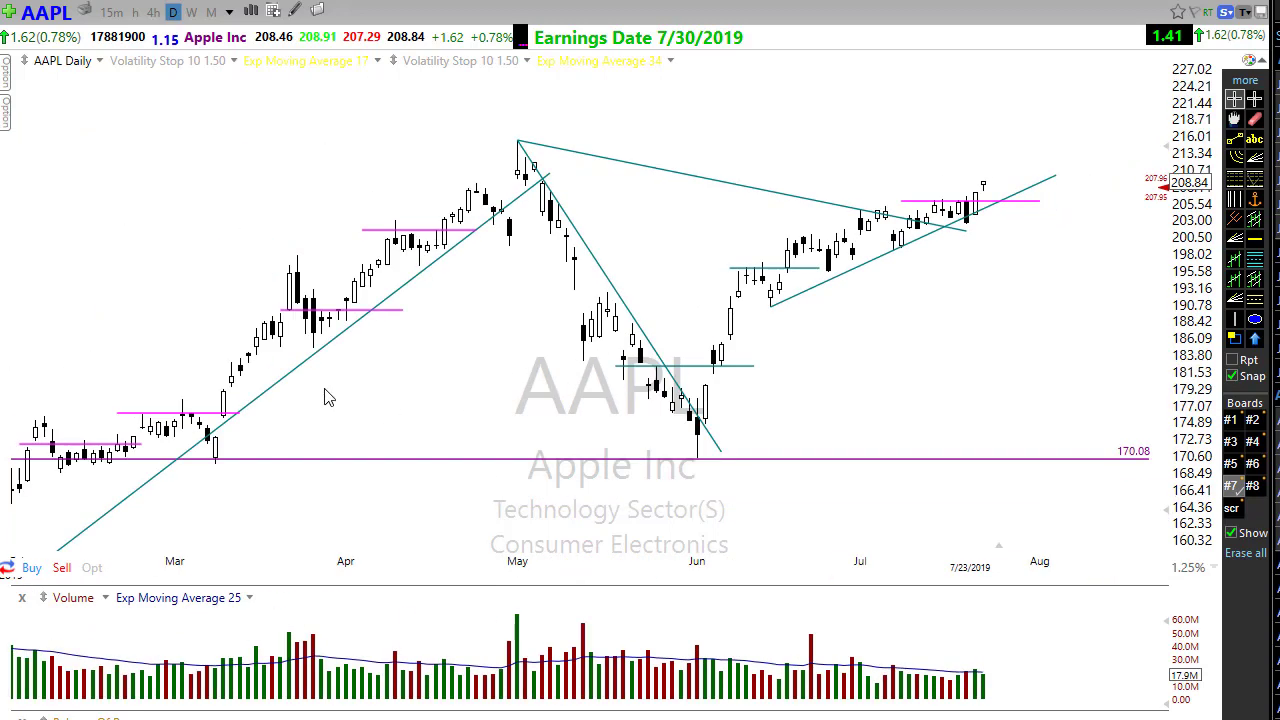
scroll(255, 450, "down", 2)
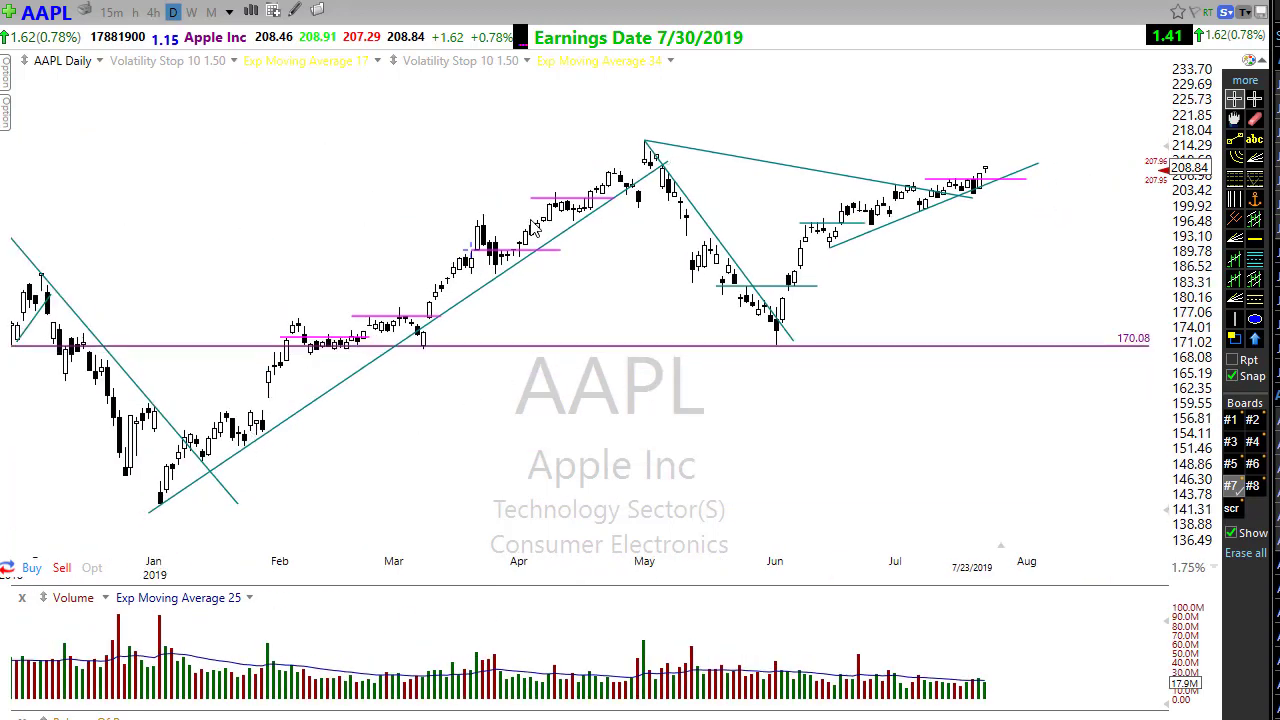
scroll(680, 445, "up", 2)
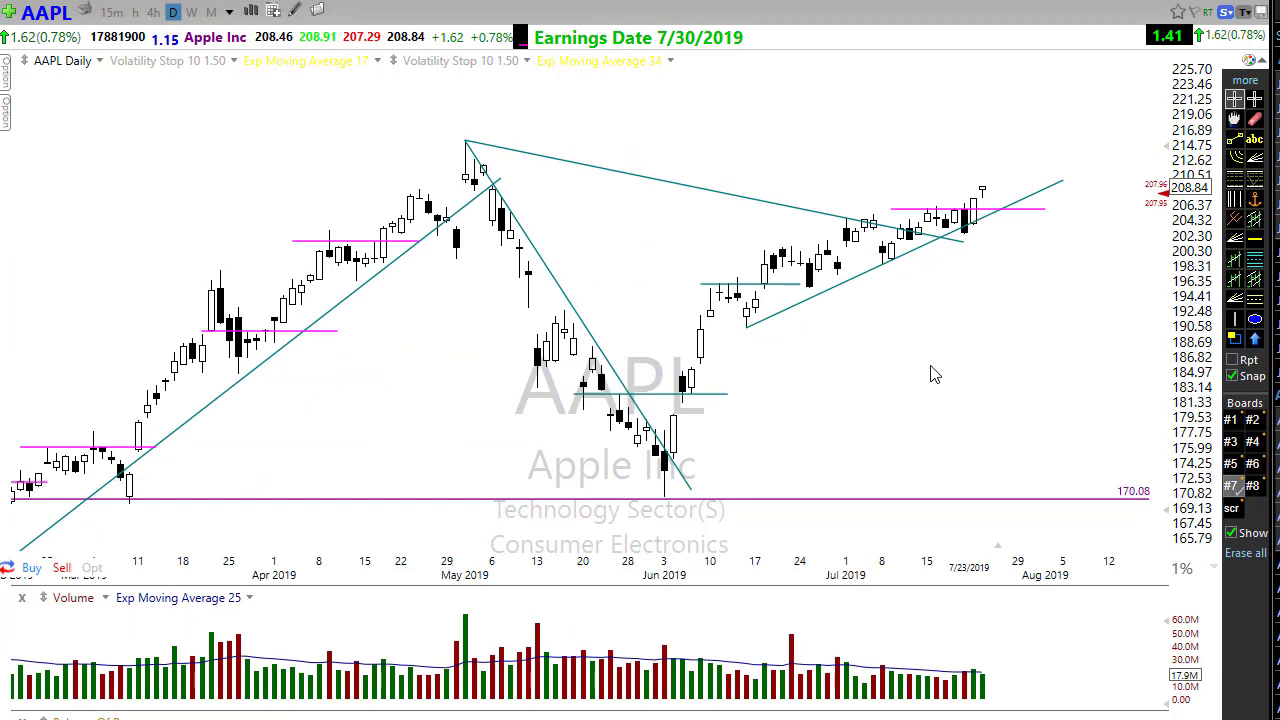
scroll(930, 374, "up", 1)
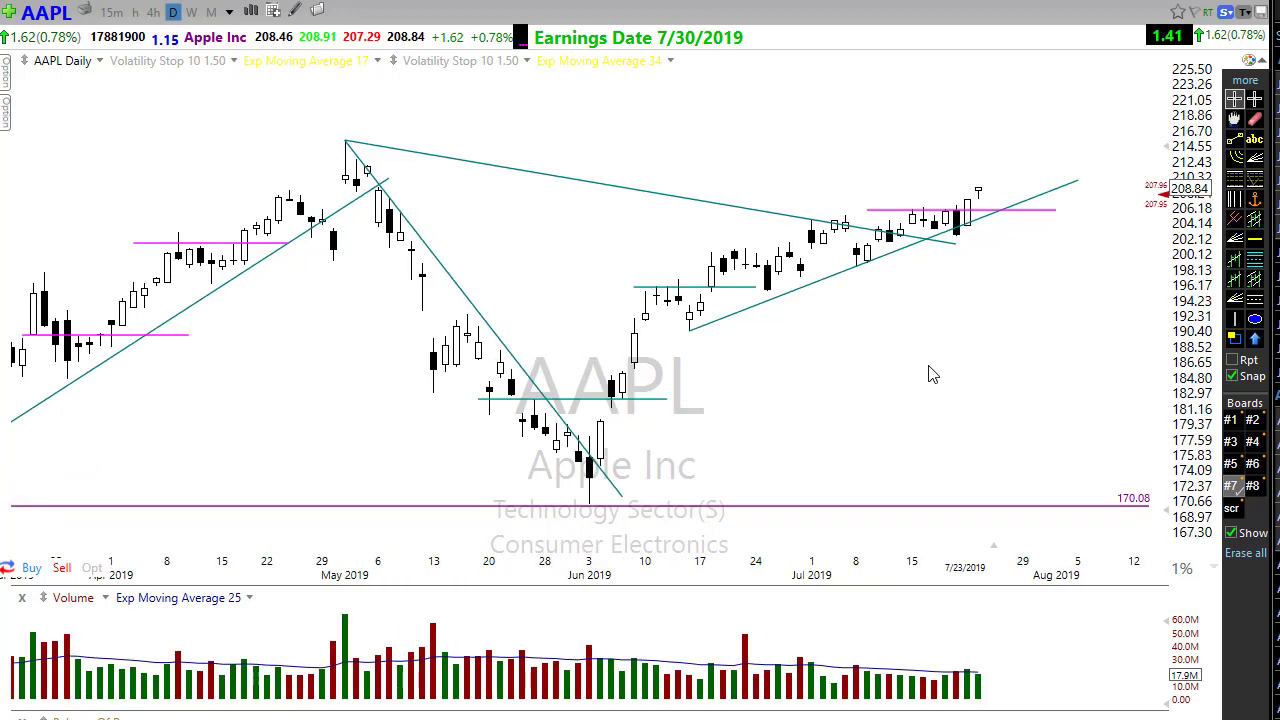